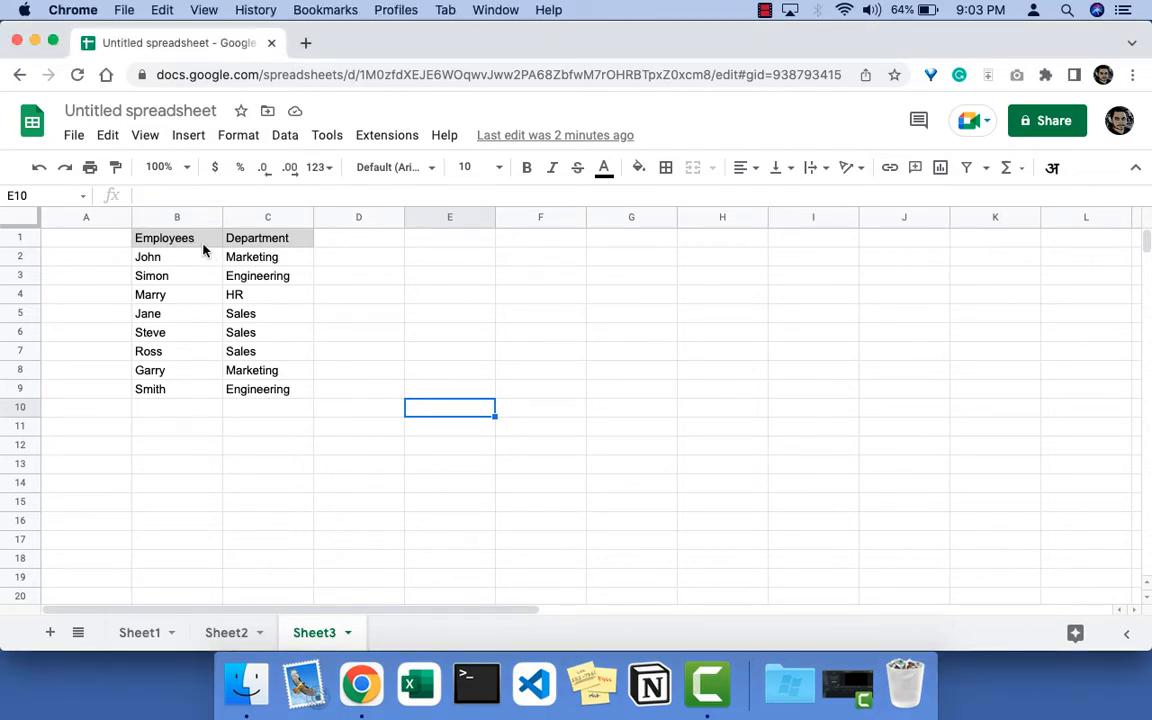
{"action": "left_click", "coordinate": [203, 243]}
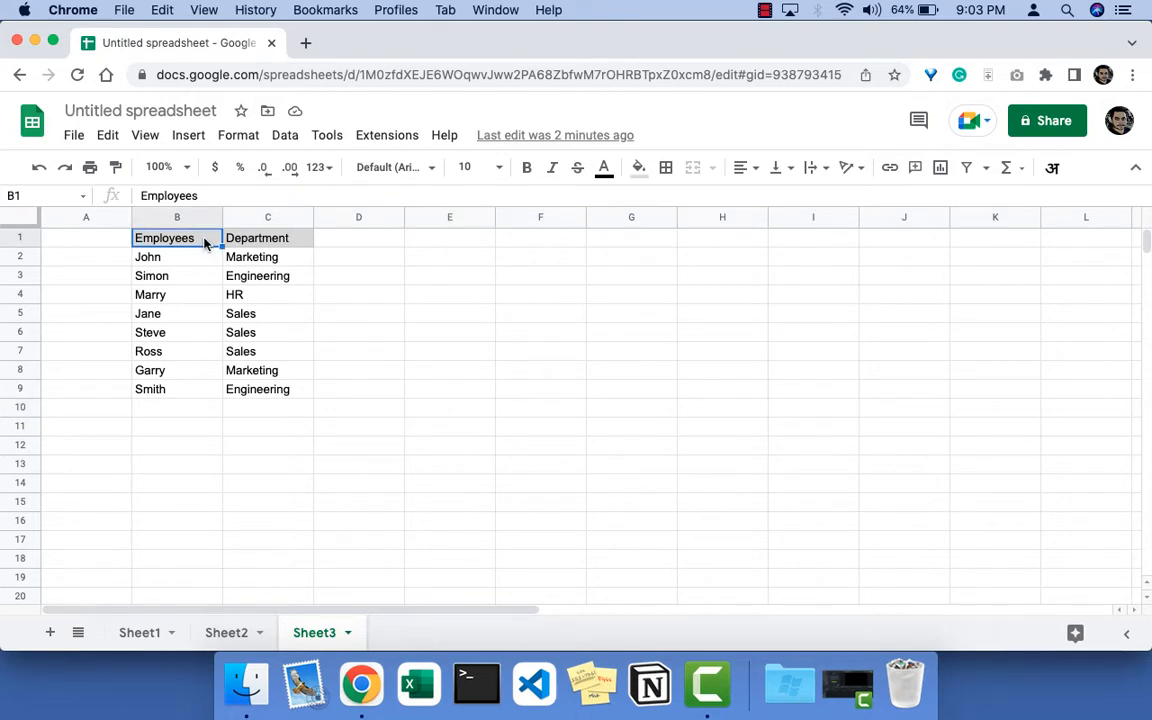
{"action": "left_click", "coordinate": [281, 243]}
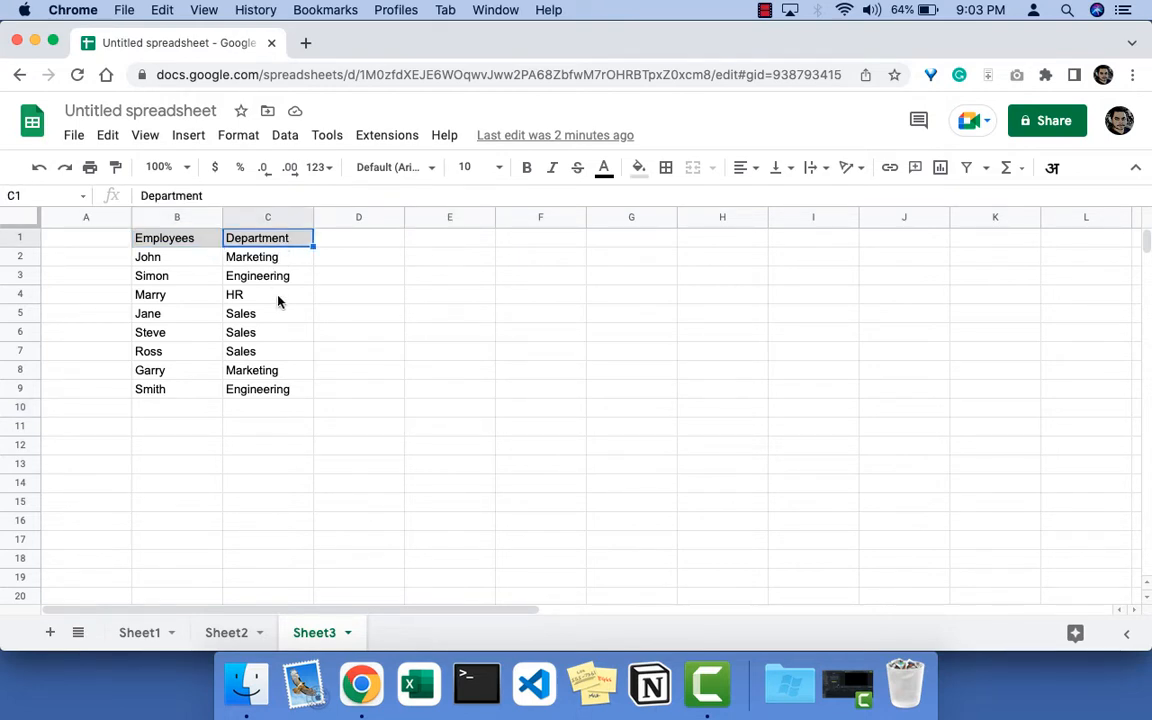
{"action": "left_click", "coordinate": [176, 312]}
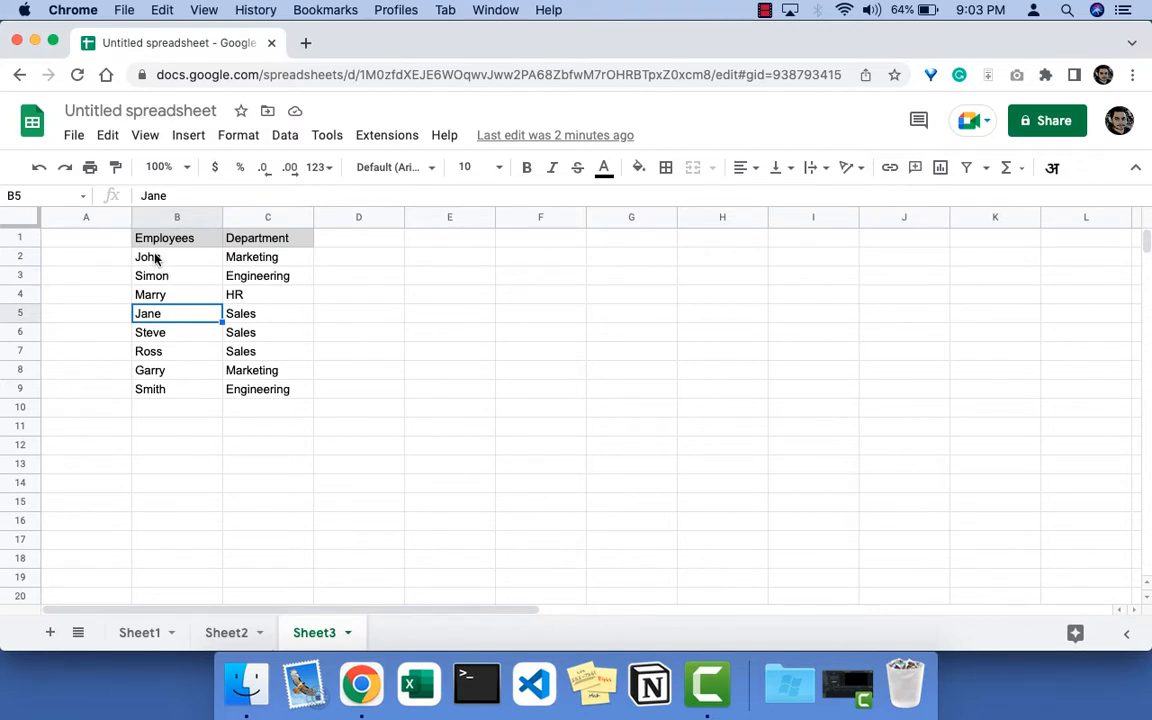
Step: Enter the header "Sl no" in cell A1, beside the Employees header
{"action": "left_click", "coordinate": [110, 244]}
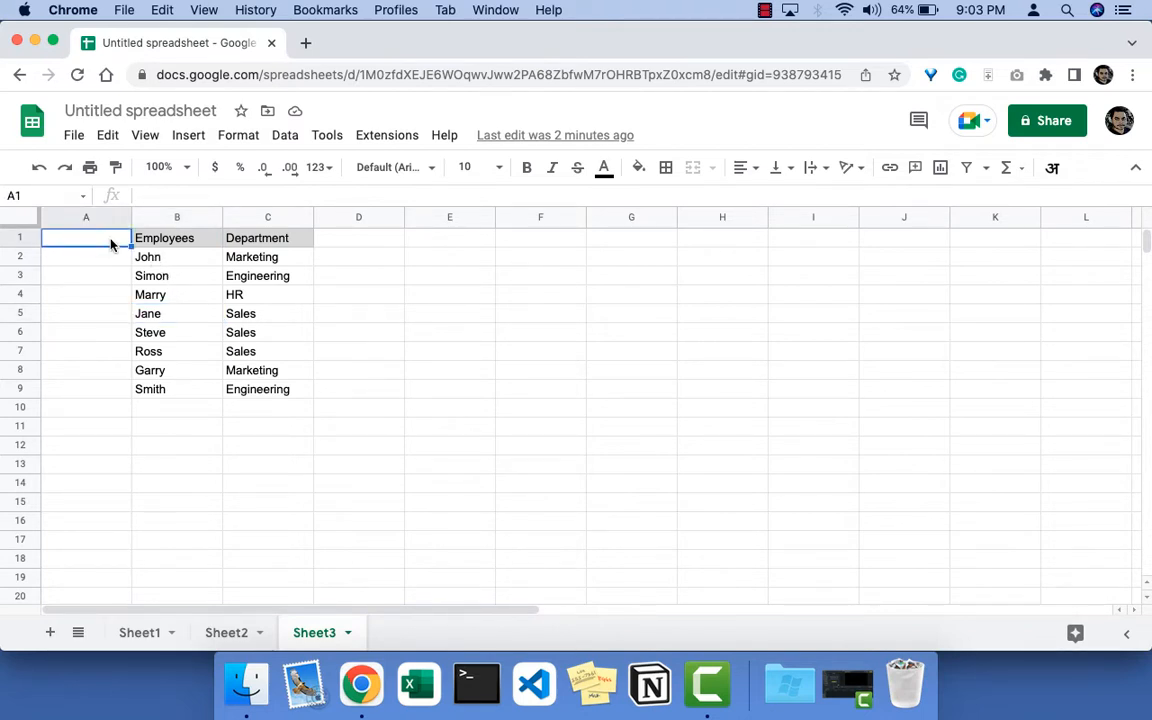
{"action": "type", "text": "Sl no"}
{"action": "key", "text": "Return"}
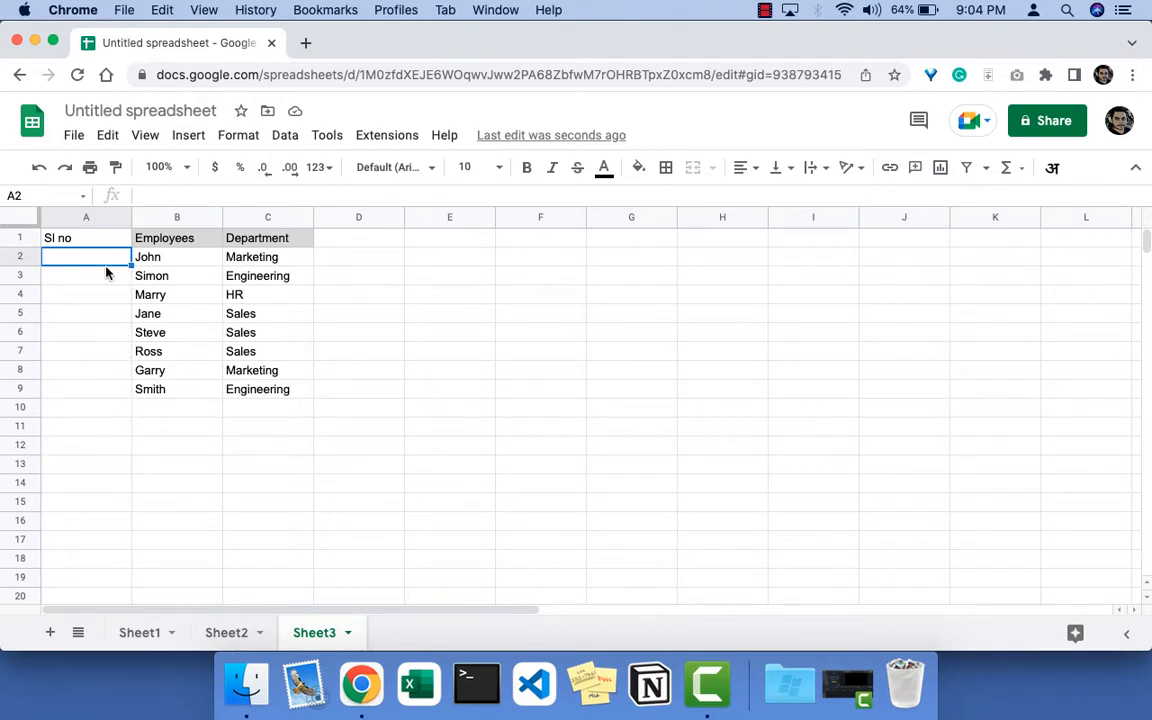
Step: Enter 1 and 2 in cells A2 and A3 and autofill the serial numbers down to A9
{"action": "type", "text": "1"}
{"action": "left_click", "coordinate": [110, 283]}
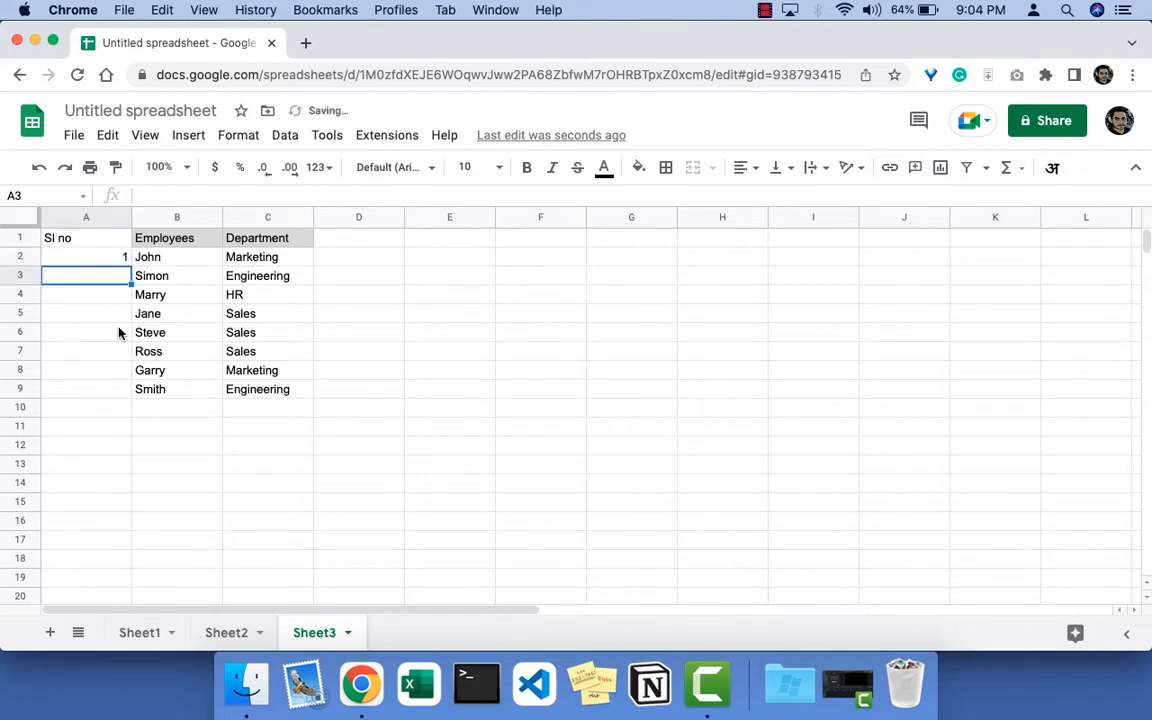
{"action": "type", "text": "2"}
{"action": "key", "text": "shift+Up"}
{"action": "left_click", "coordinate": [103, 352]}
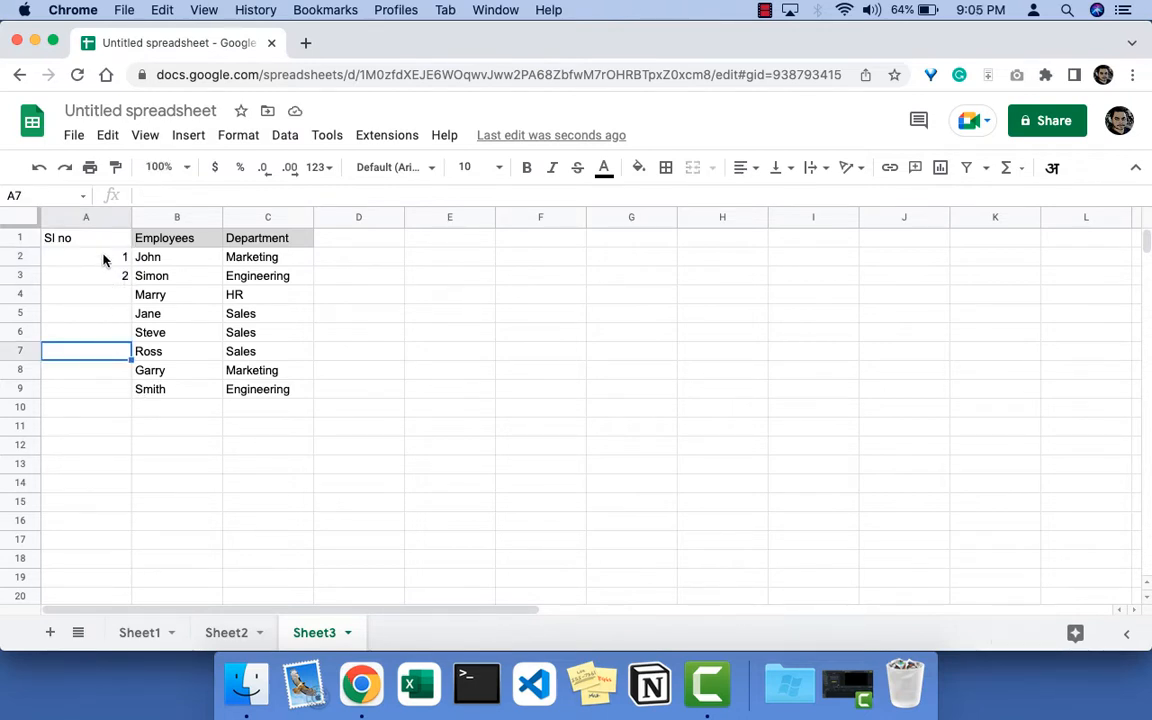
{"action": "left_click_drag", "start_coordinate": [103, 260], "coordinate": [110, 276]}
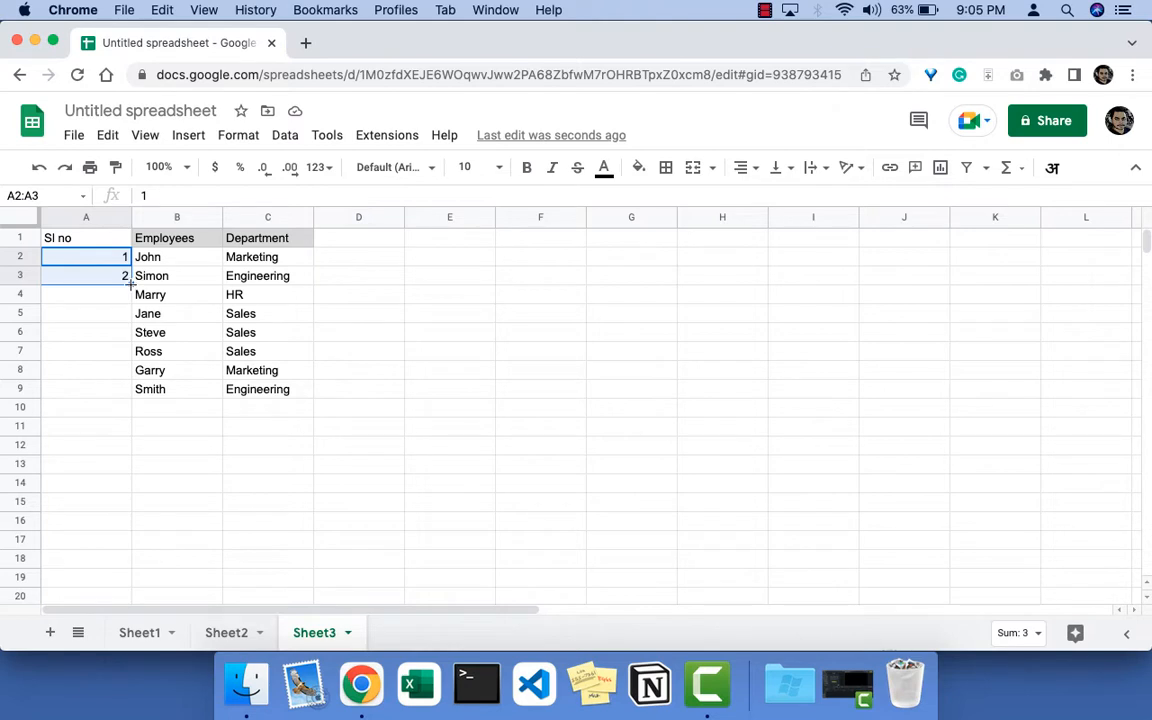
{"action": "left_click_drag", "start_coordinate": [130, 285], "coordinate": [128, 400]}
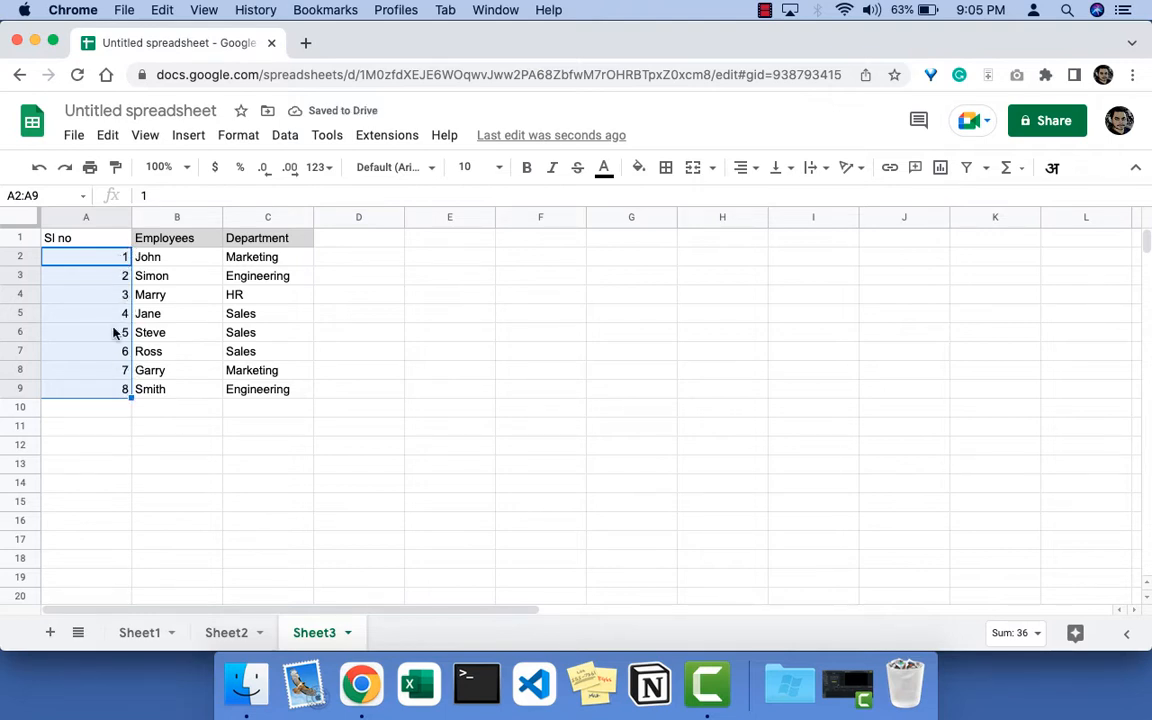
{"action": "left_click", "coordinate": [119, 411]}
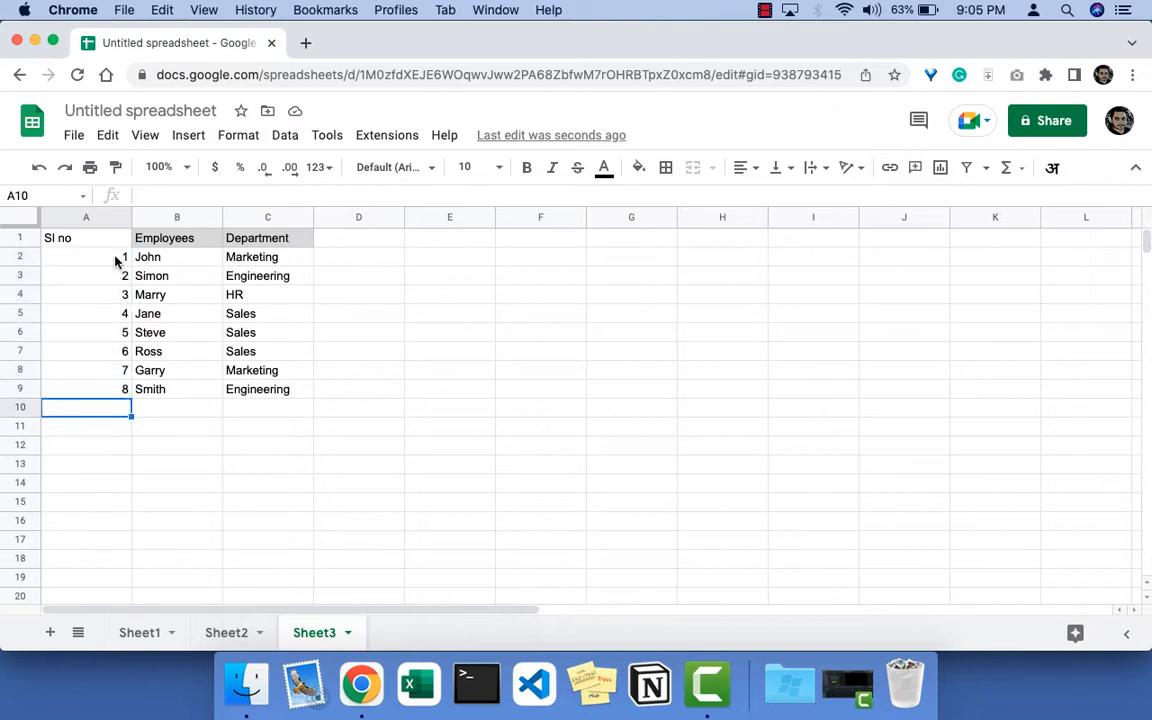
{"action": "left_click_drag", "start_coordinate": [116, 258], "coordinate": [121, 280]}
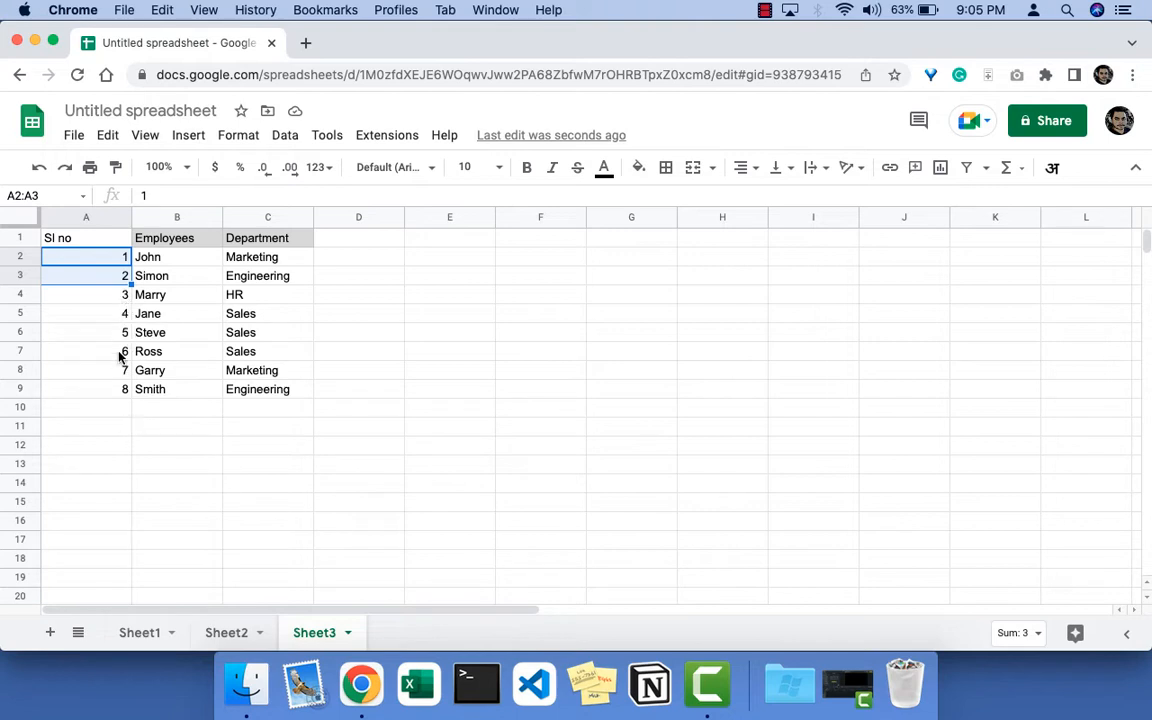
{"action": "left_click", "coordinate": [103, 390]}
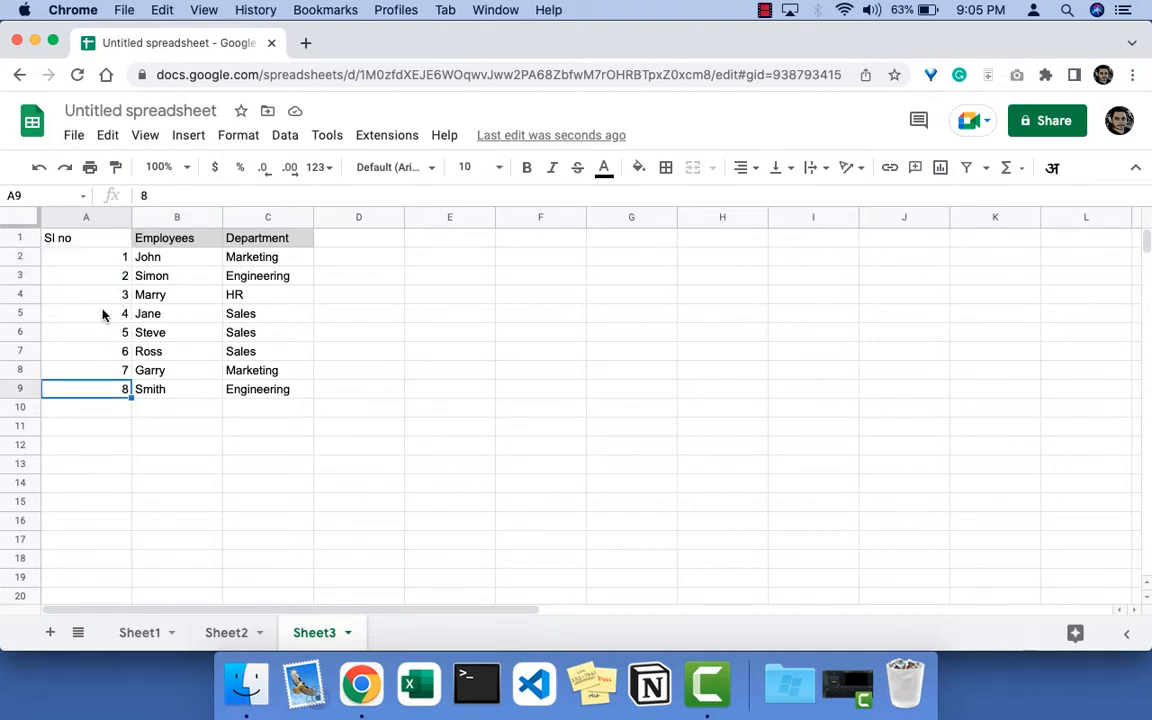
{"action": "left_click", "coordinate": [105, 260]}
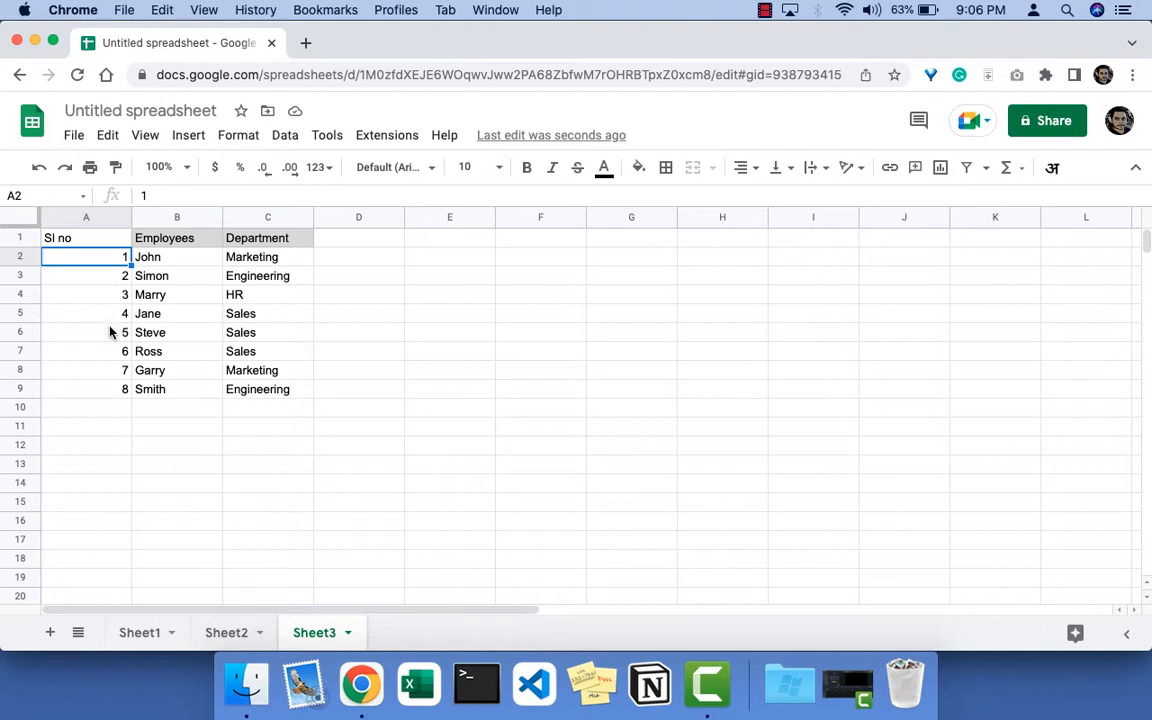
Step: Enter "Month 1" and "Month 2" in cells E2 and E3 and autofill the series down to E10
{"action": "left_click", "coordinate": [478, 262]}
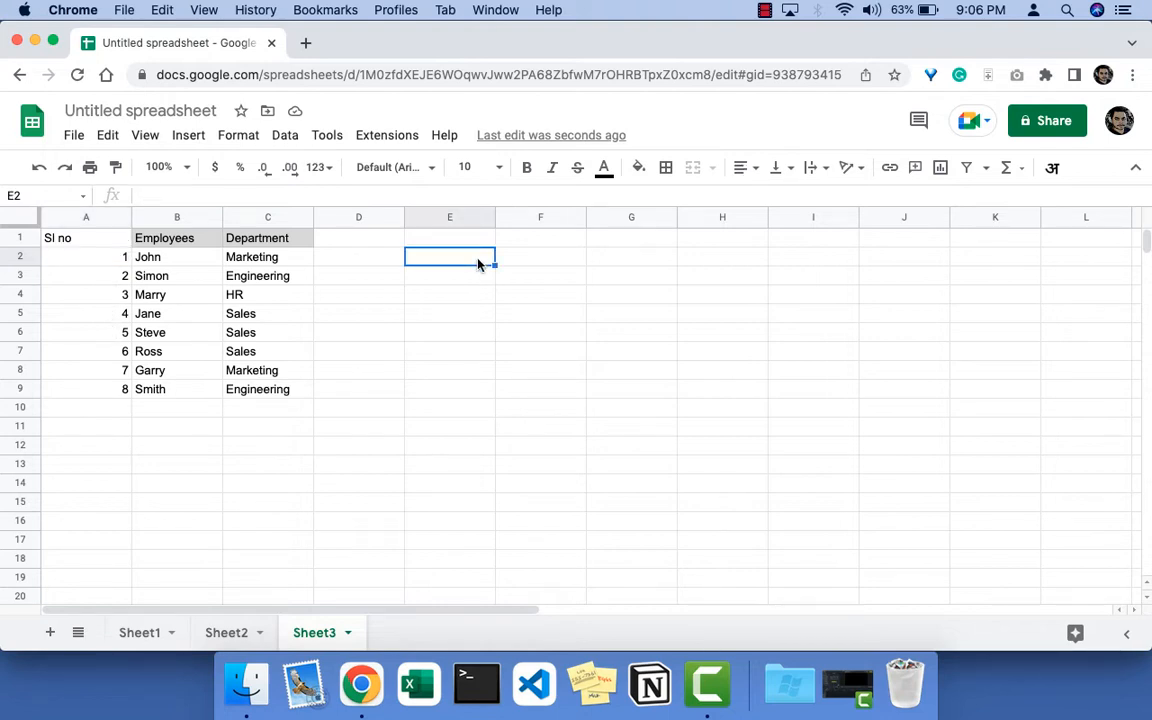
{"action": "type", "text": "Month 1"}
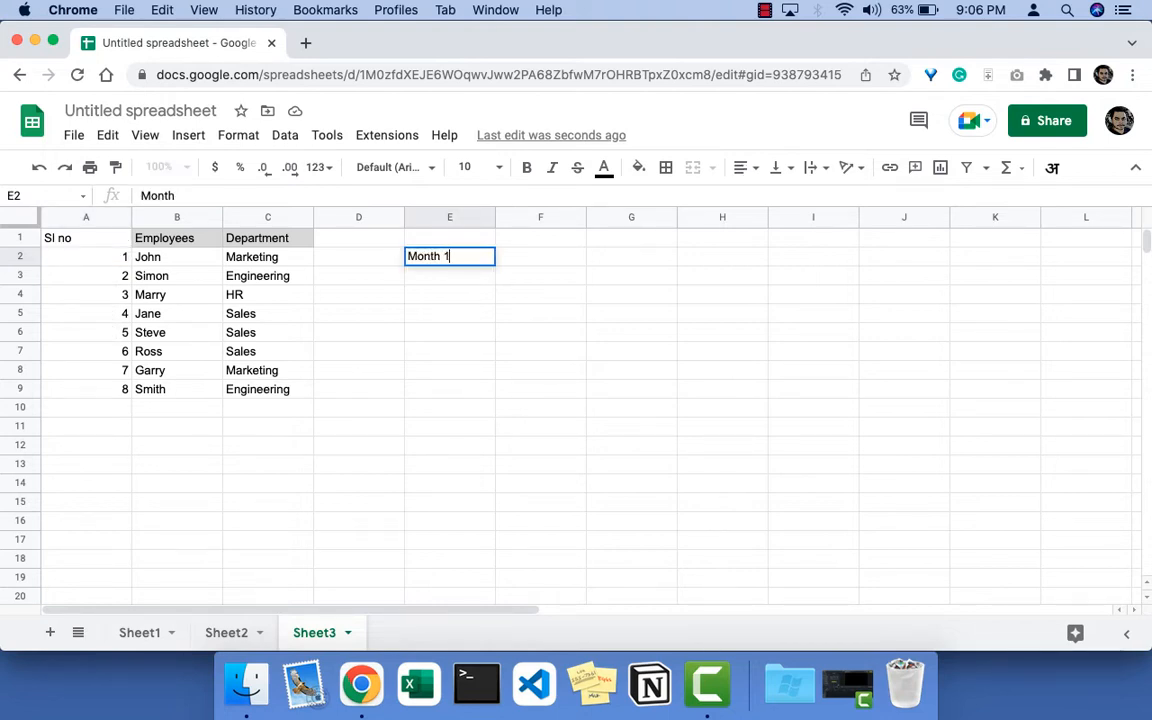
{"action": "key", "text": "Return"}
{"action": "type", "text": "Mont"}
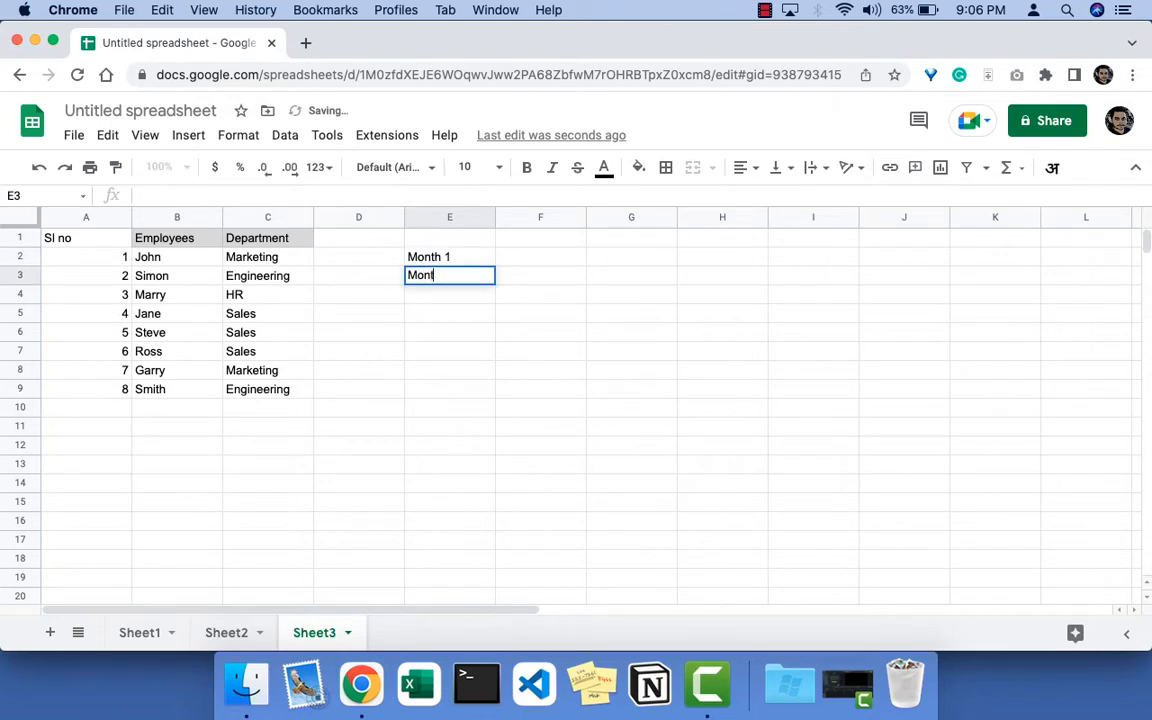
{"action": "type", "text": "h 2"}
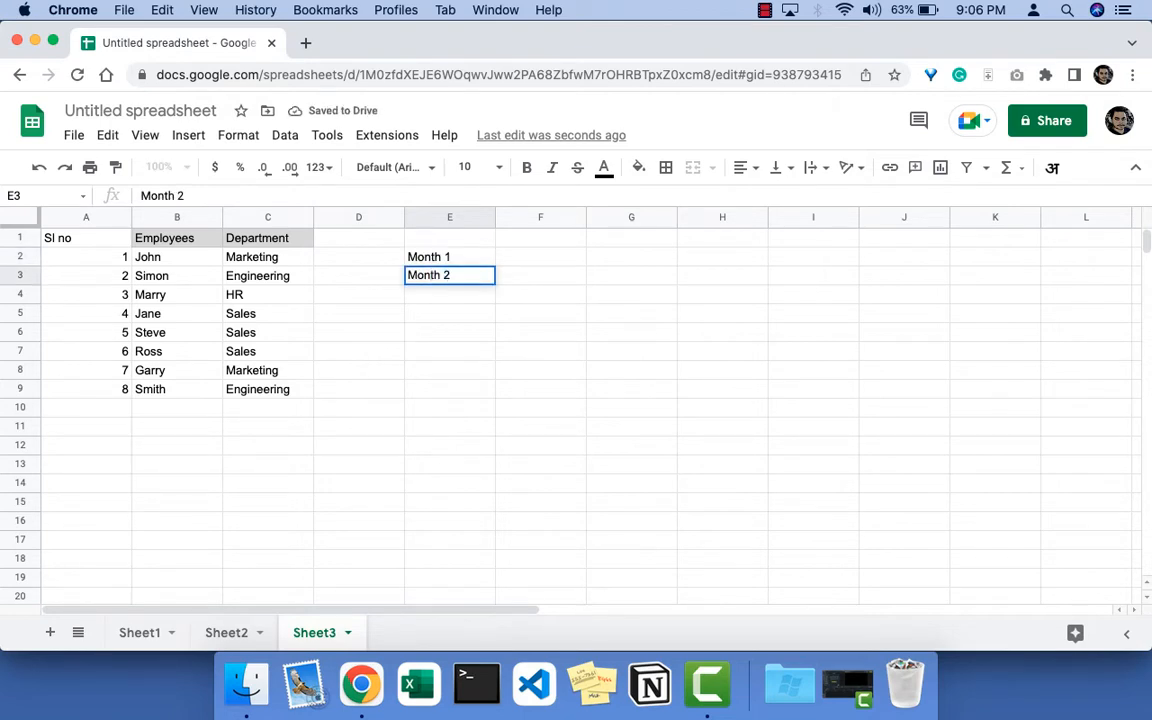
{"action": "left_click", "coordinate": [448, 349]}
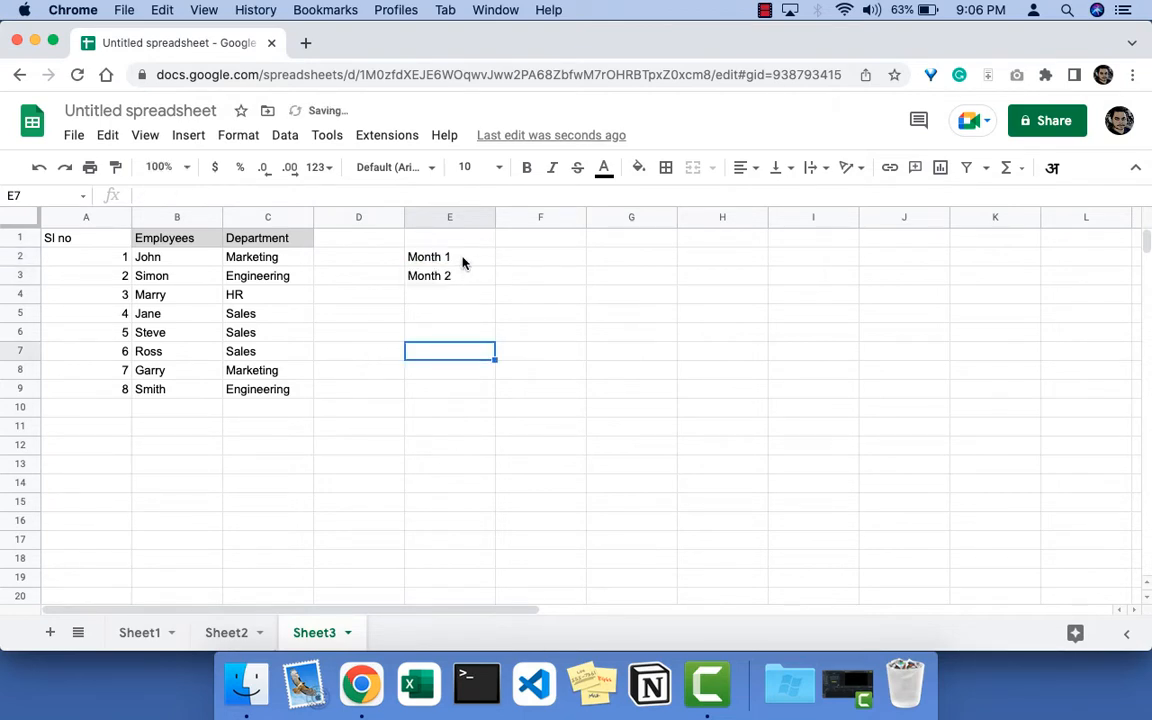
{"action": "left_click_drag", "start_coordinate": [465, 260], "coordinate": [480, 406]}
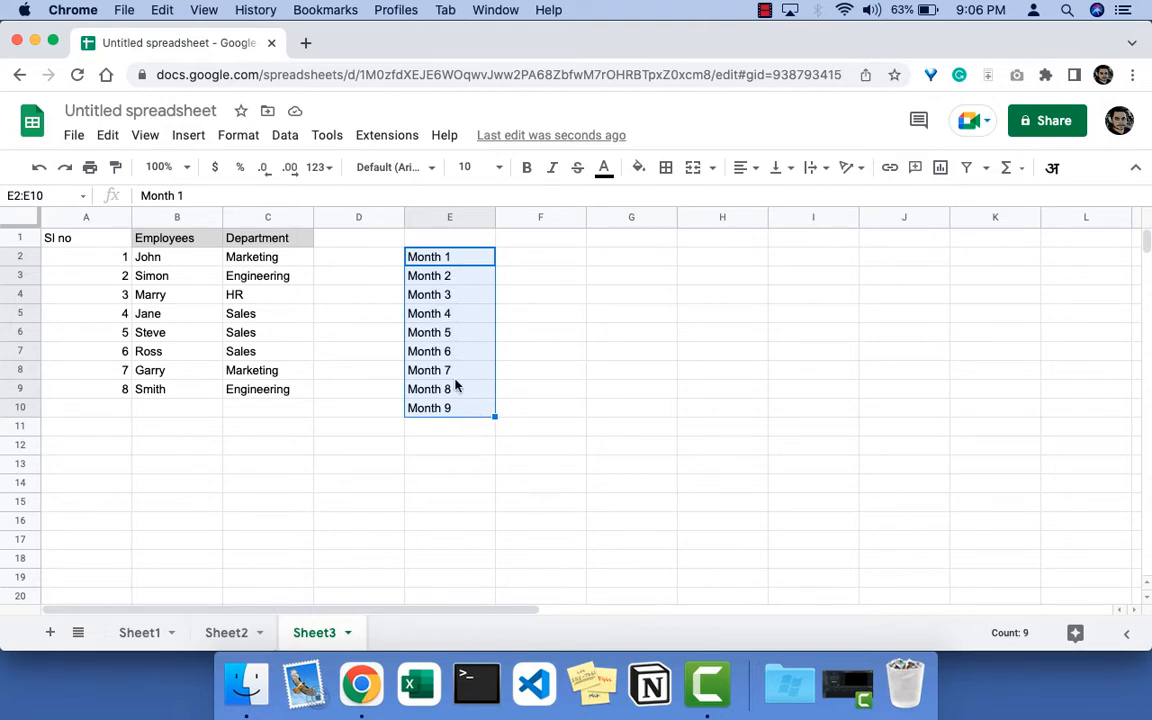
{"action": "left_click", "coordinate": [538, 389]}
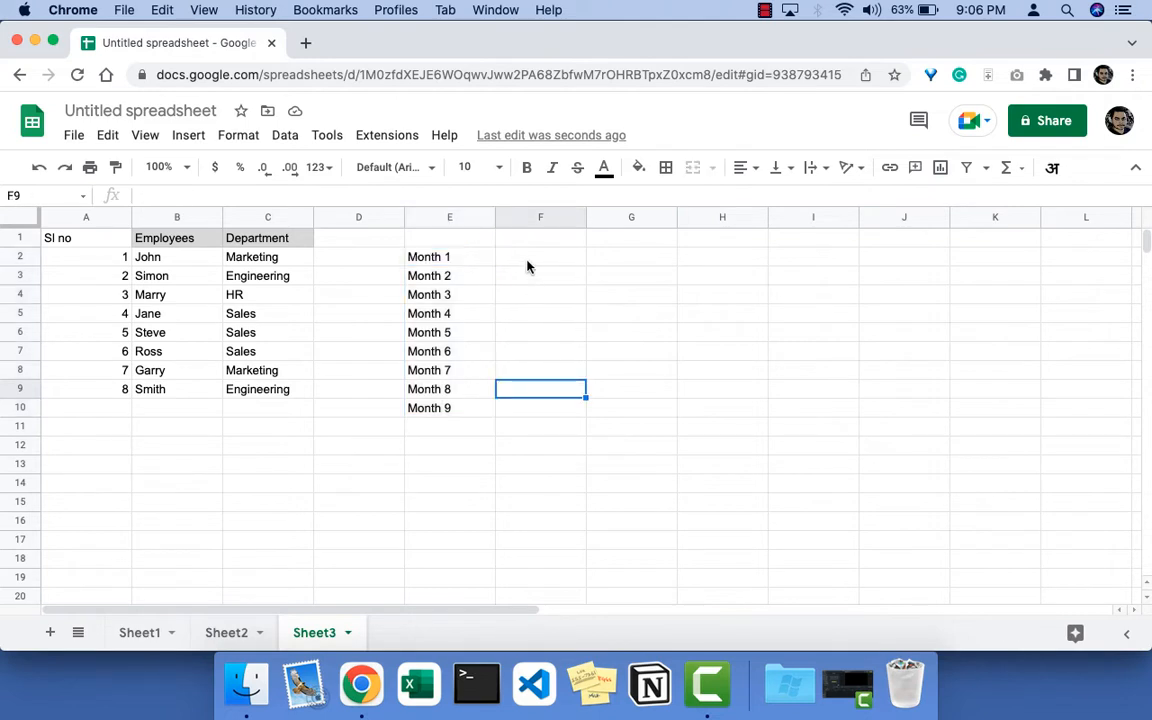
Step: Enter "Month1" and "Month2" without spaces in cells F2 and F3 and autofill the series down to F10
{"action": "double_click", "coordinate": [527, 258]}
{"action": "type", "text": "Month"}
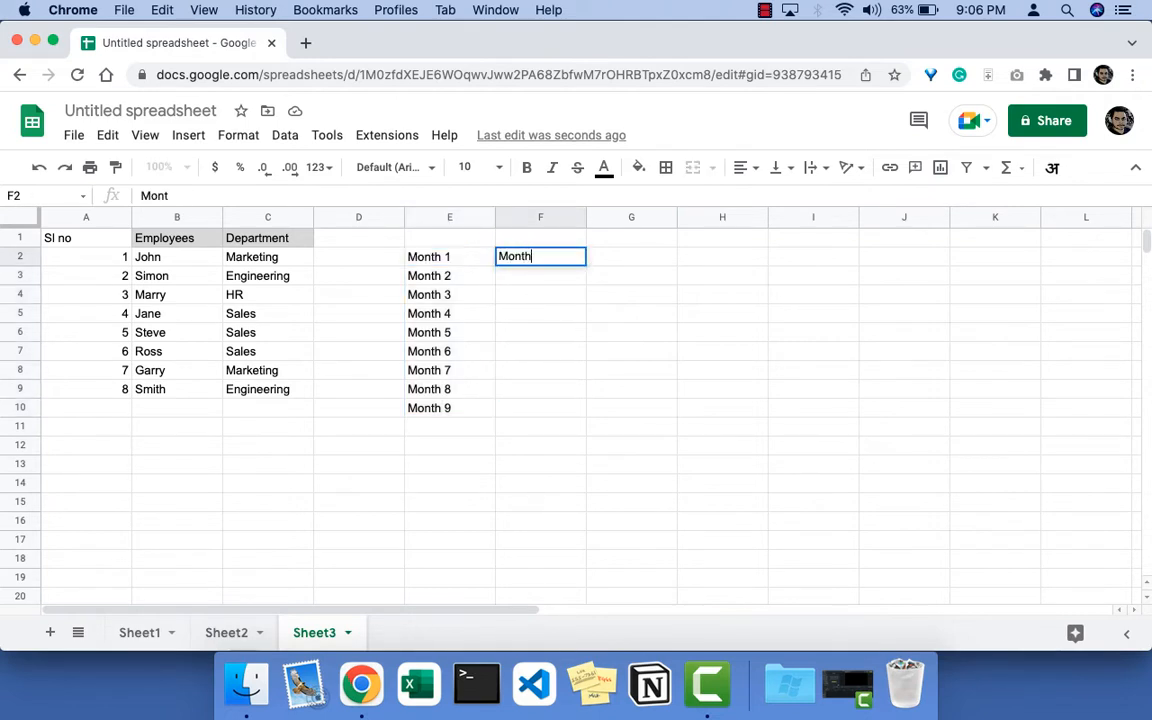
{"action": "type", "text": "1"}
{"action": "key", "text": "Return"}
{"action": "type", "text": "Mo"}
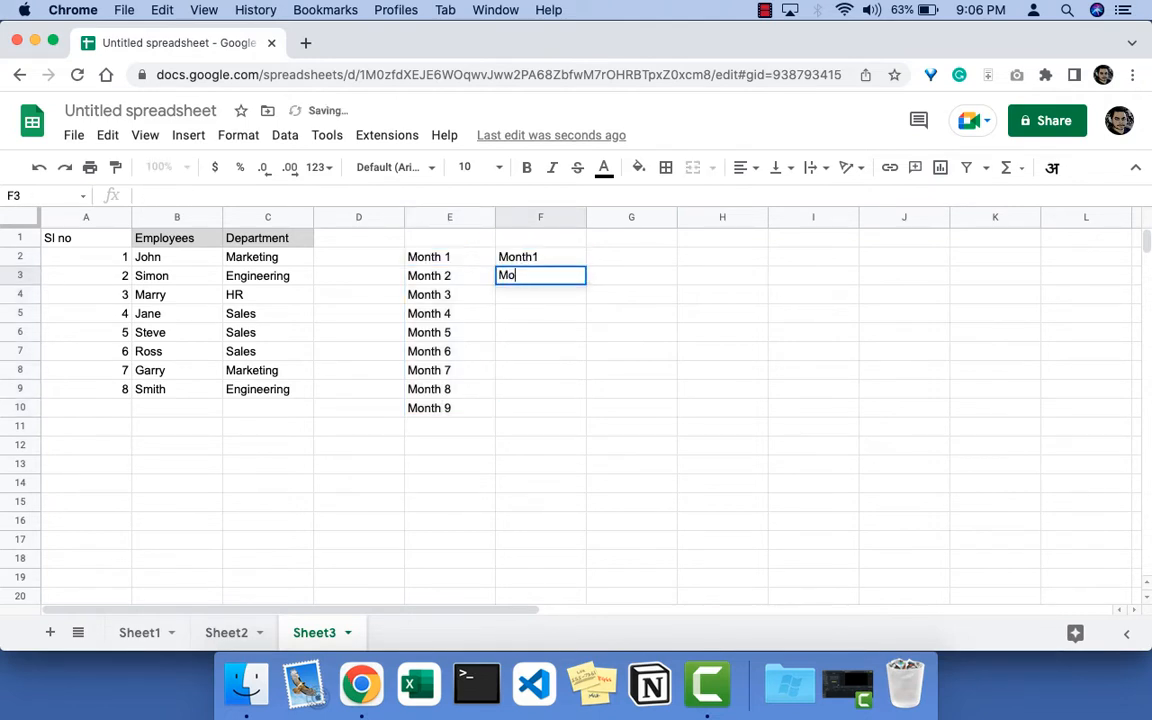
{"action": "type", "text": "nth2"}
{"action": "key", "text": "Return"}
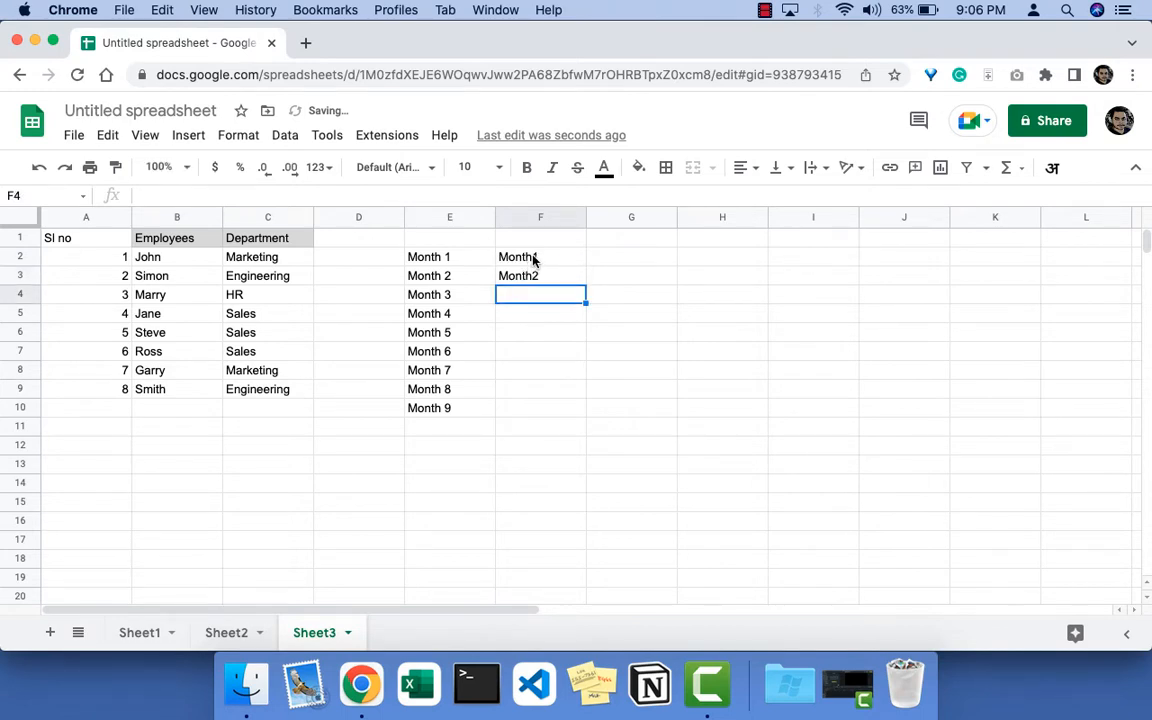
{"action": "left_click_drag", "start_coordinate": [532, 257], "coordinate": [593, 410]}
{"action": "left_click", "coordinate": [555, 447]}
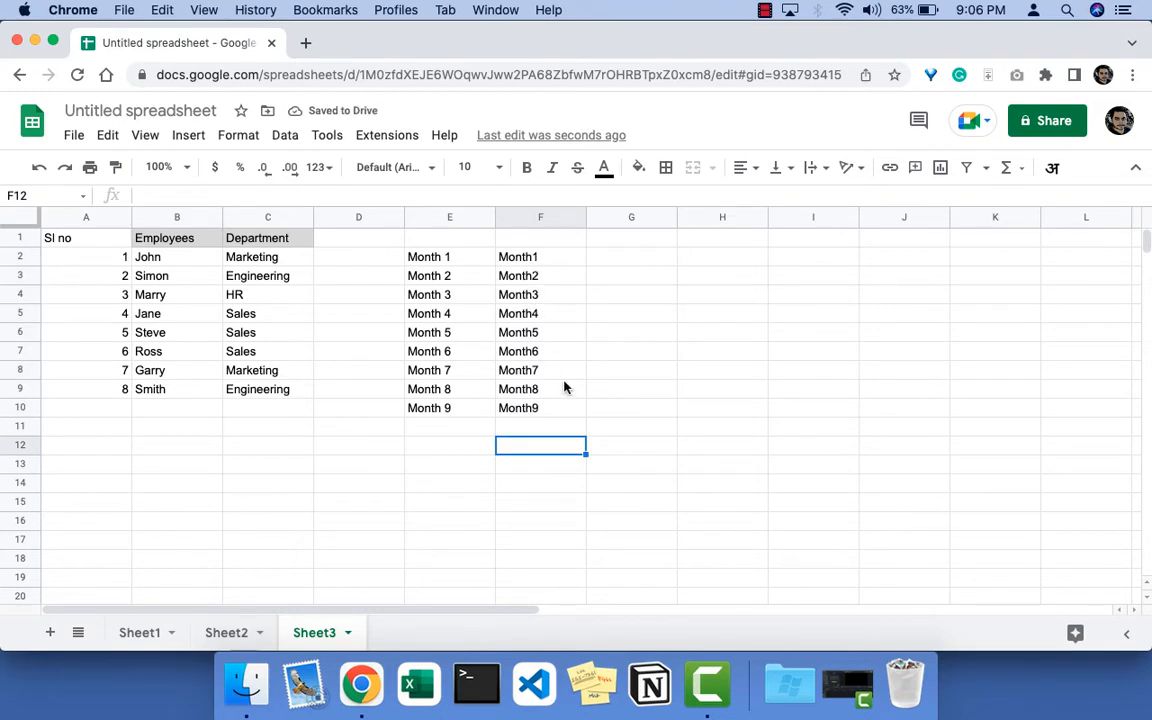
Step: Enter the dates 1 jan 2022 and 2 jan 2022 in cells G2 and G3 and autofill them down to G10
{"action": "left_click", "coordinate": [642, 261]}
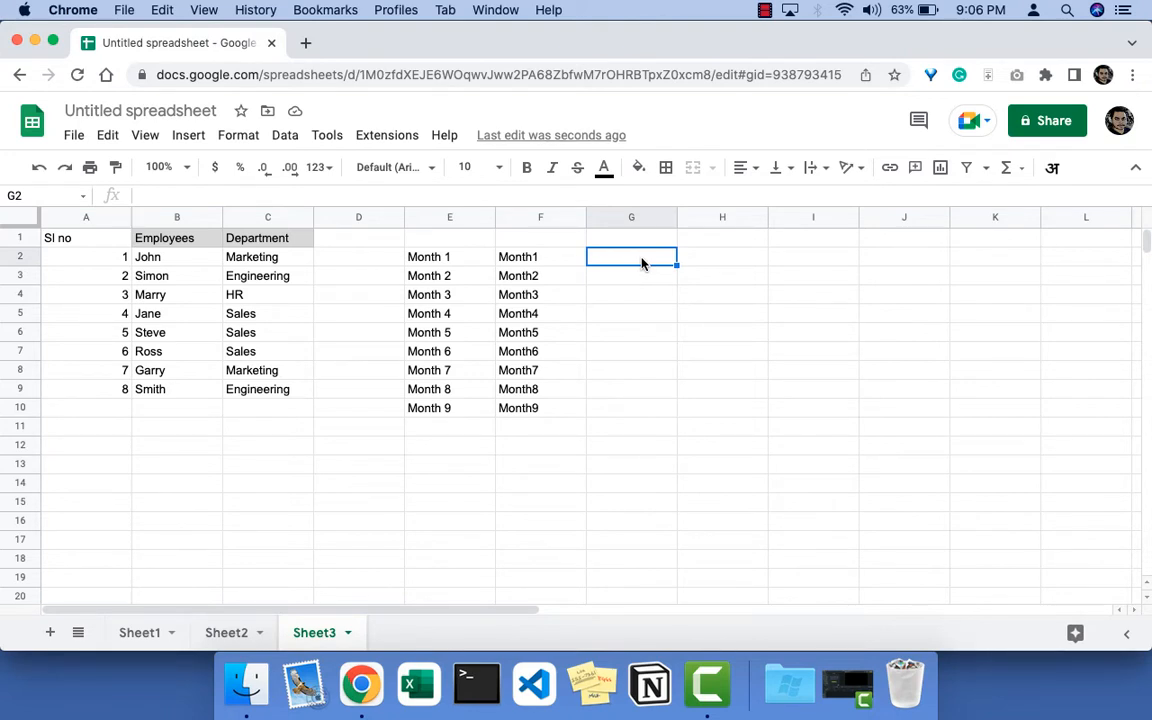
{"action": "type", "text": "1 jan 2022"}
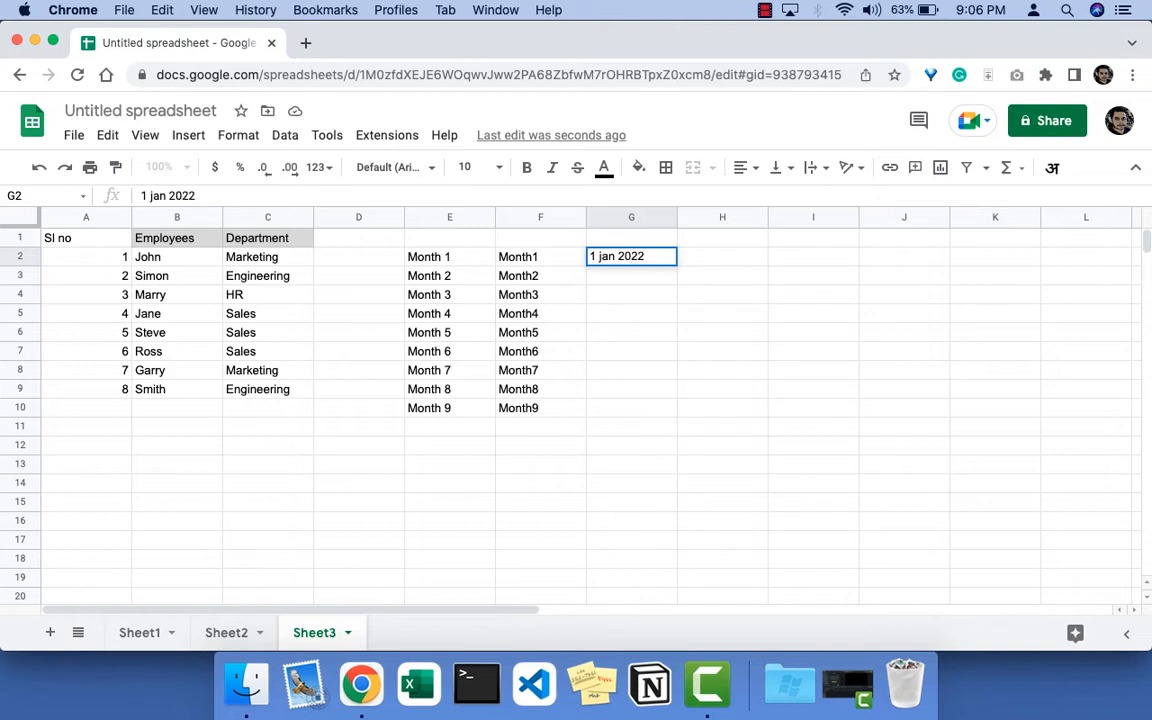
{"action": "key", "text": "Return"}
{"action": "type", "text": "2 jan 2022"}
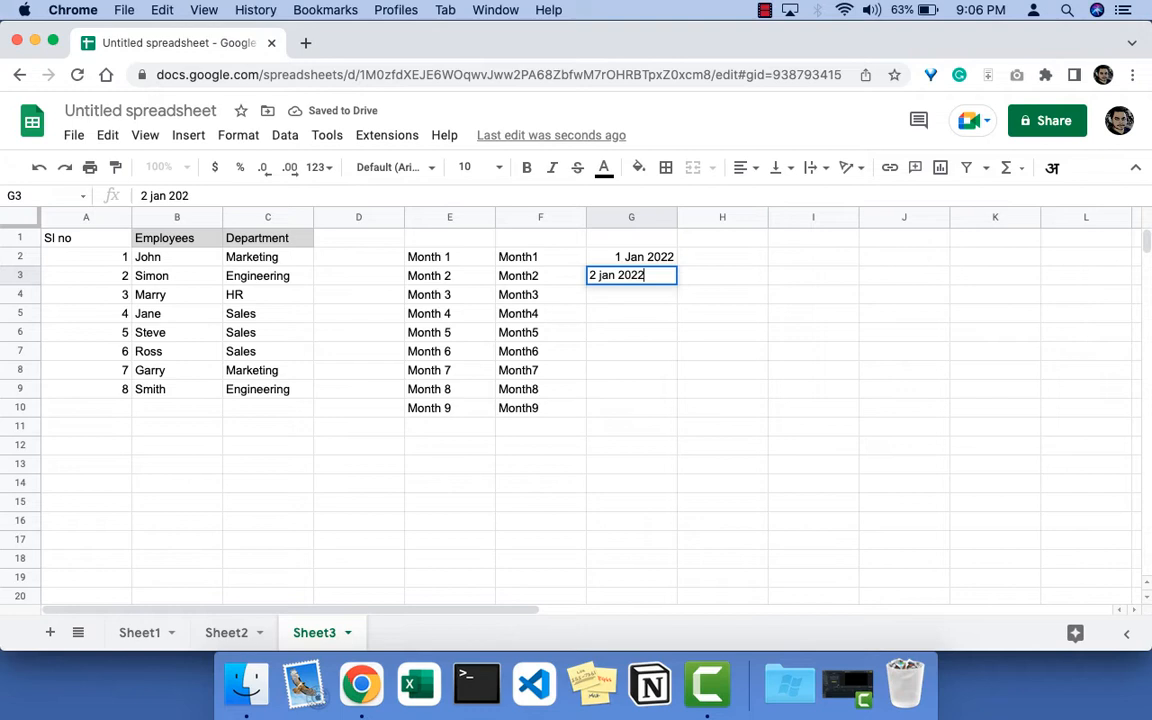
{"action": "key", "text": "Return"}
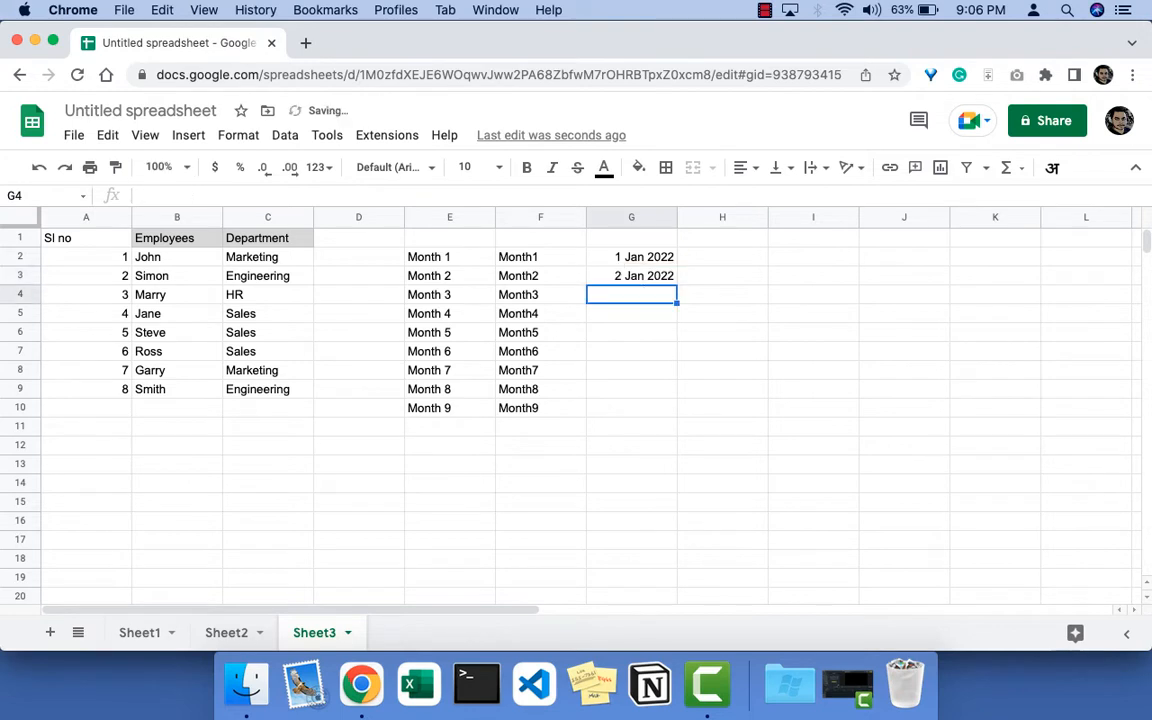
{"action": "left_click_drag", "start_coordinate": [645, 258], "coordinate": [679, 406]}
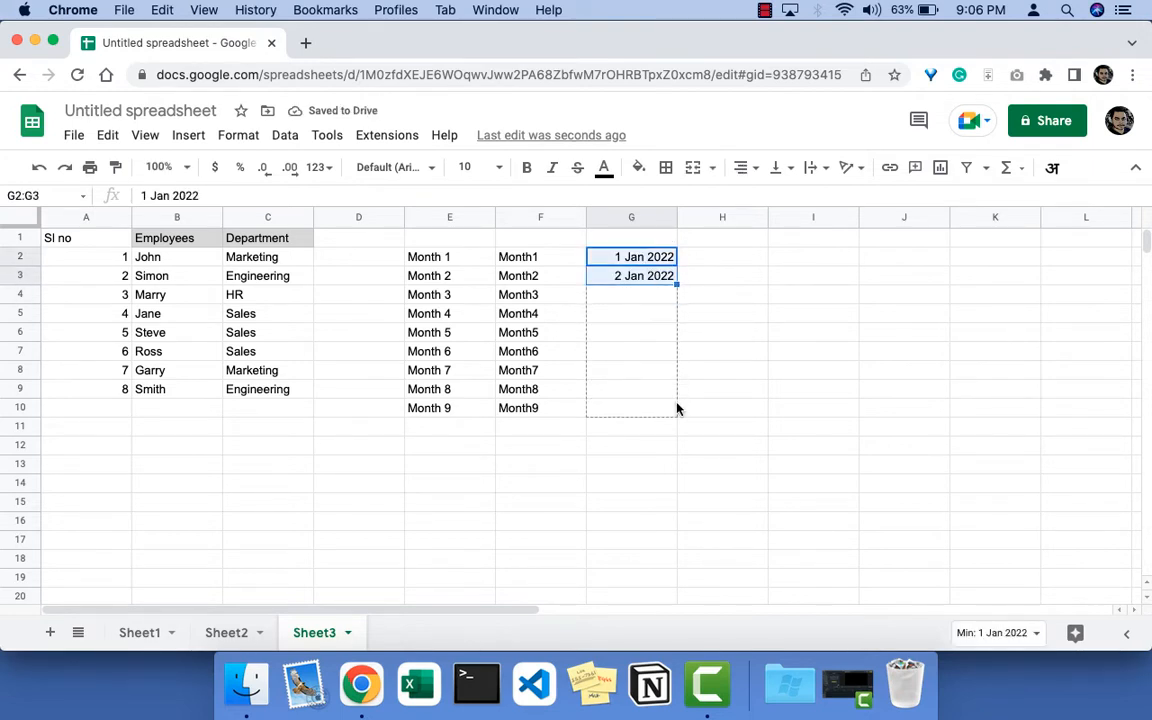
{"action": "left_click", "coordinate": [728, 427]}
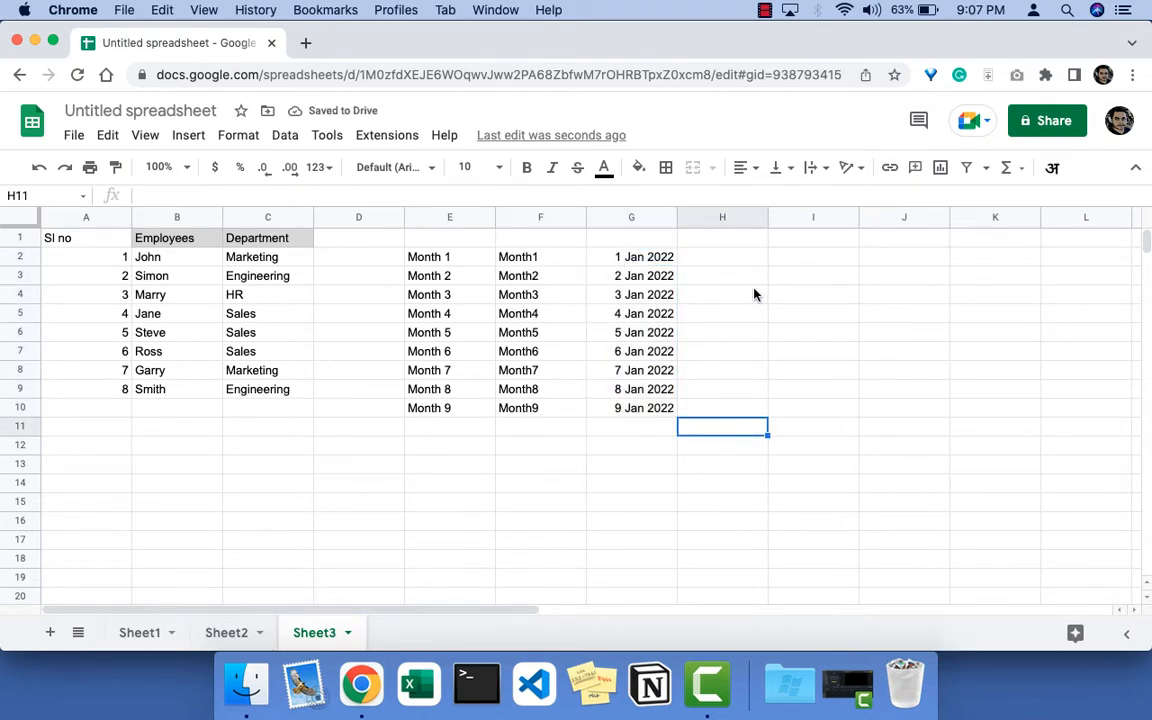
Step: Enter "Week 1" and "Week 2" in cells H2 and H3 and autofill the series down to H10
{"action": "left_click", "coordinate": [743, 265]}
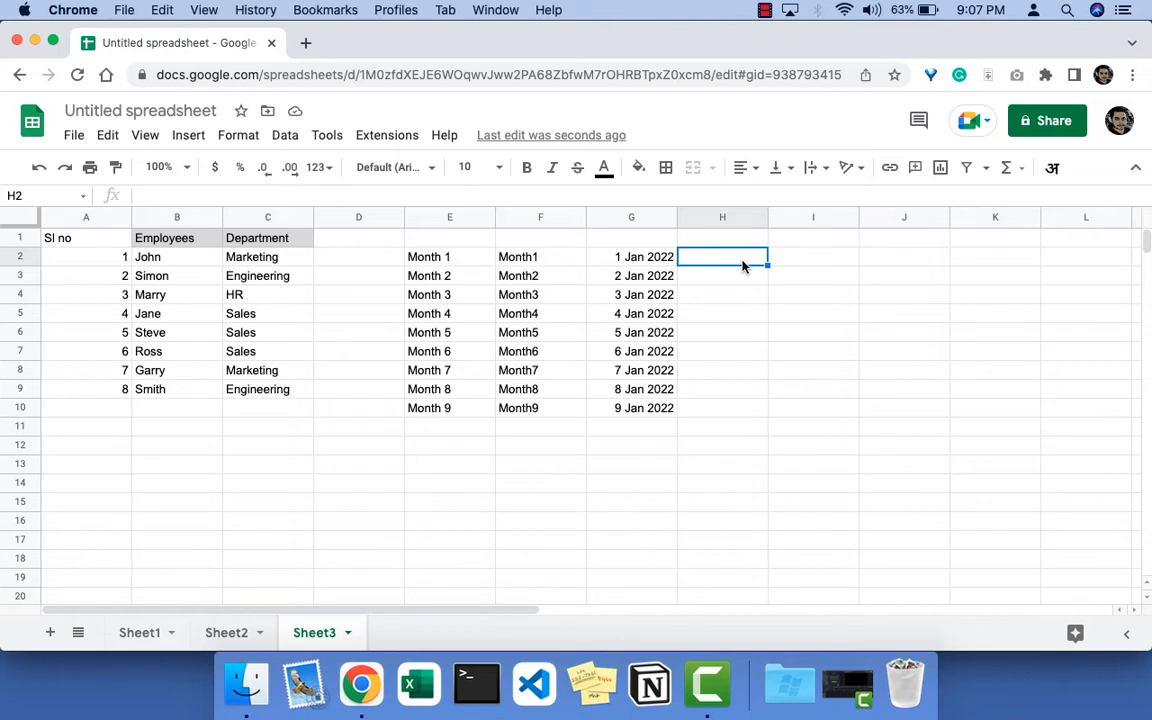
{"action": "type", "text": "Week 1"}
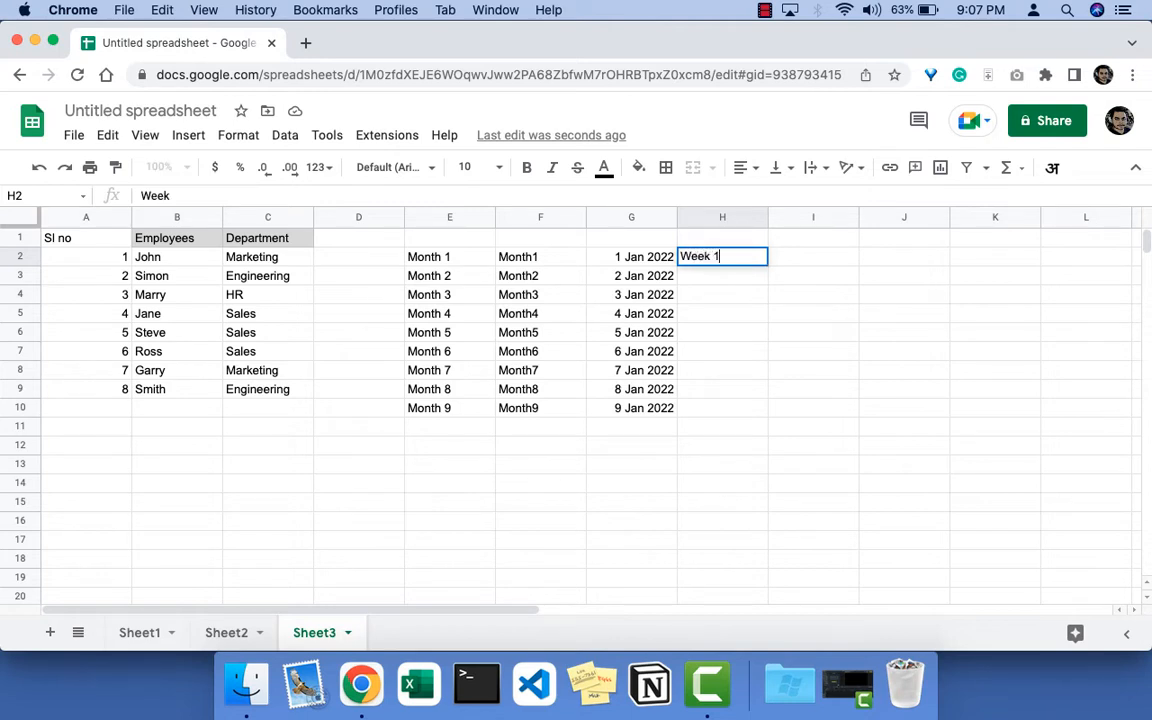
{"action": "key", "text": "Return"}
{"action": "type", "text": "Week"}
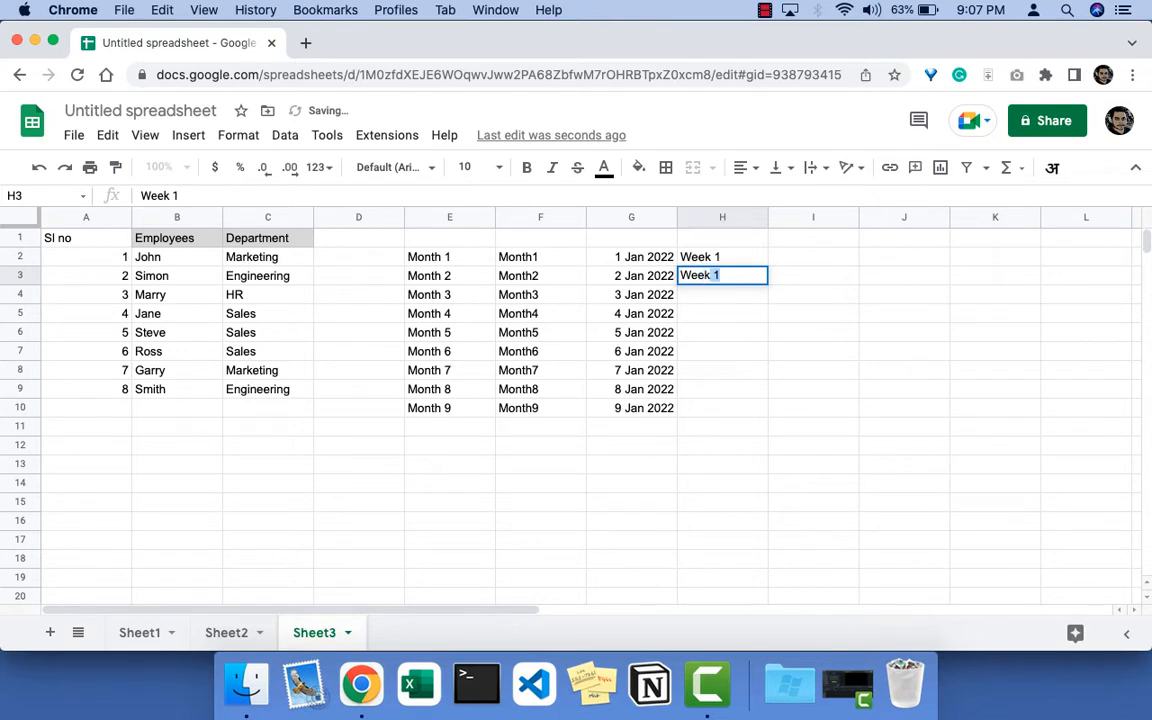
{"action": "key", "text": "BackSpace"}
{"action": "key", "text": "BackSpace"}
{"action": "type", "text": "2 12"}
{"action": "key", "text": "Return"}
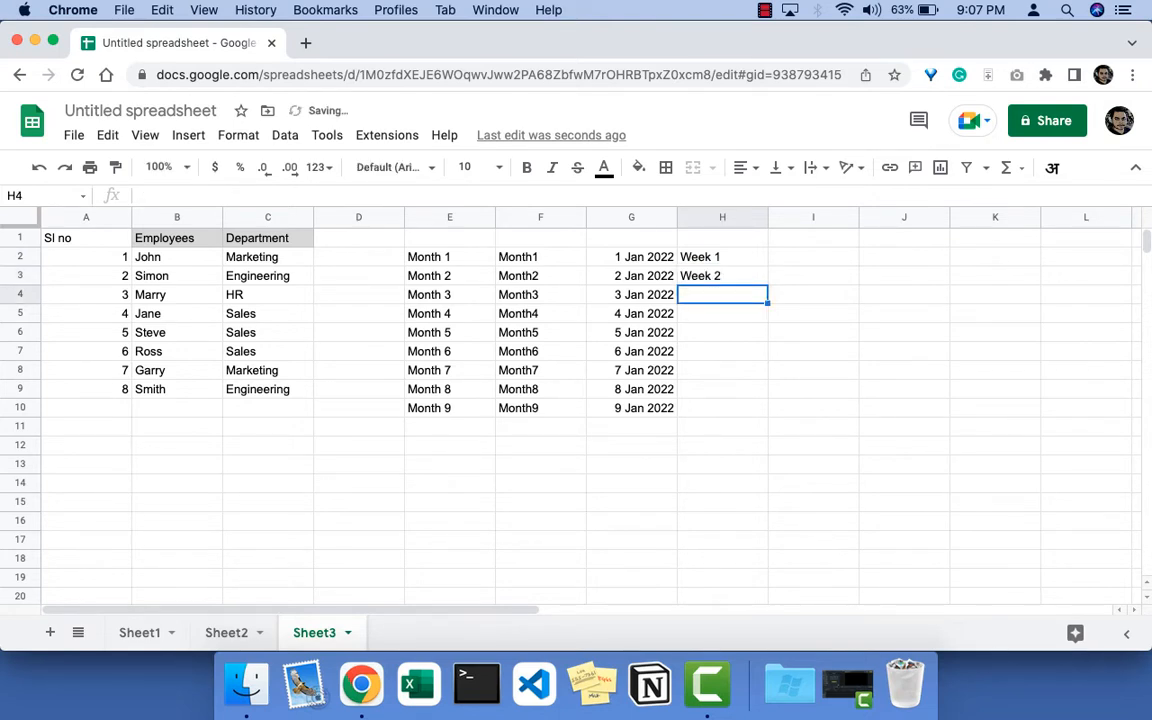
{"action": "left_click_drag", "start_coordinate": [748, 257], "coordinate": [768, 416]}
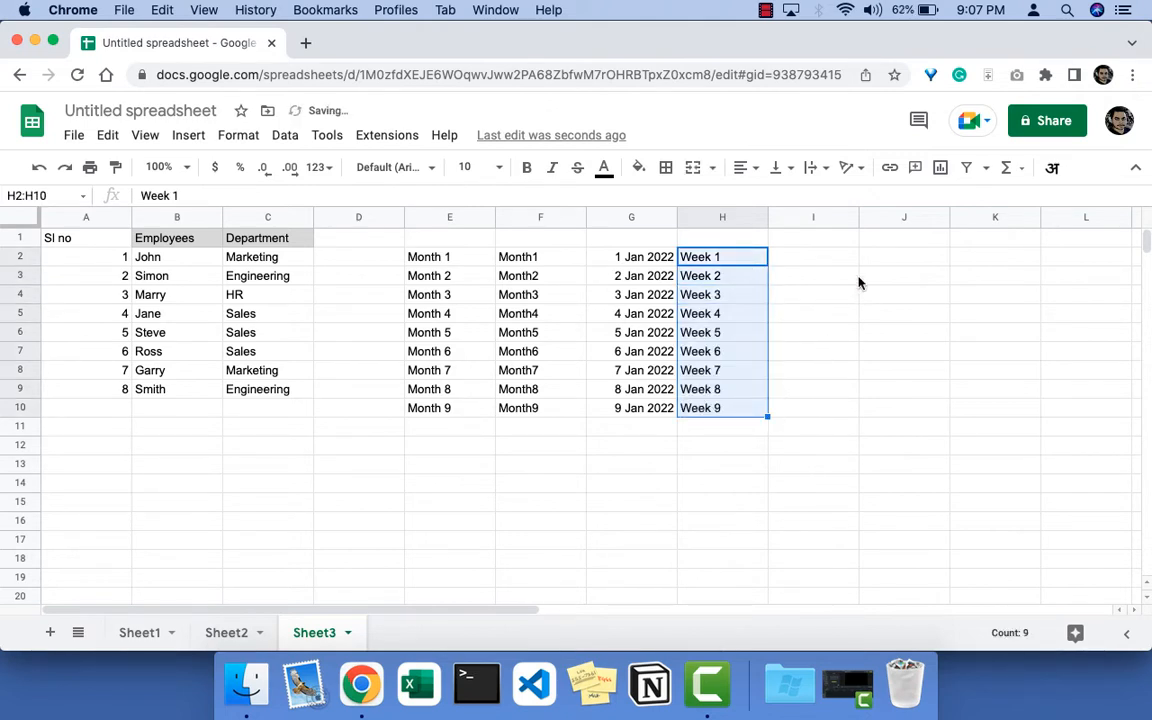
Step: Enter "Week 1" and "Week2" with inconsistent spacing in cells I2 and I3 and autofill them down to I10
{"action": "left_click", "coordinate": [836, 262]}
{"action": "type", "text": "Week"}
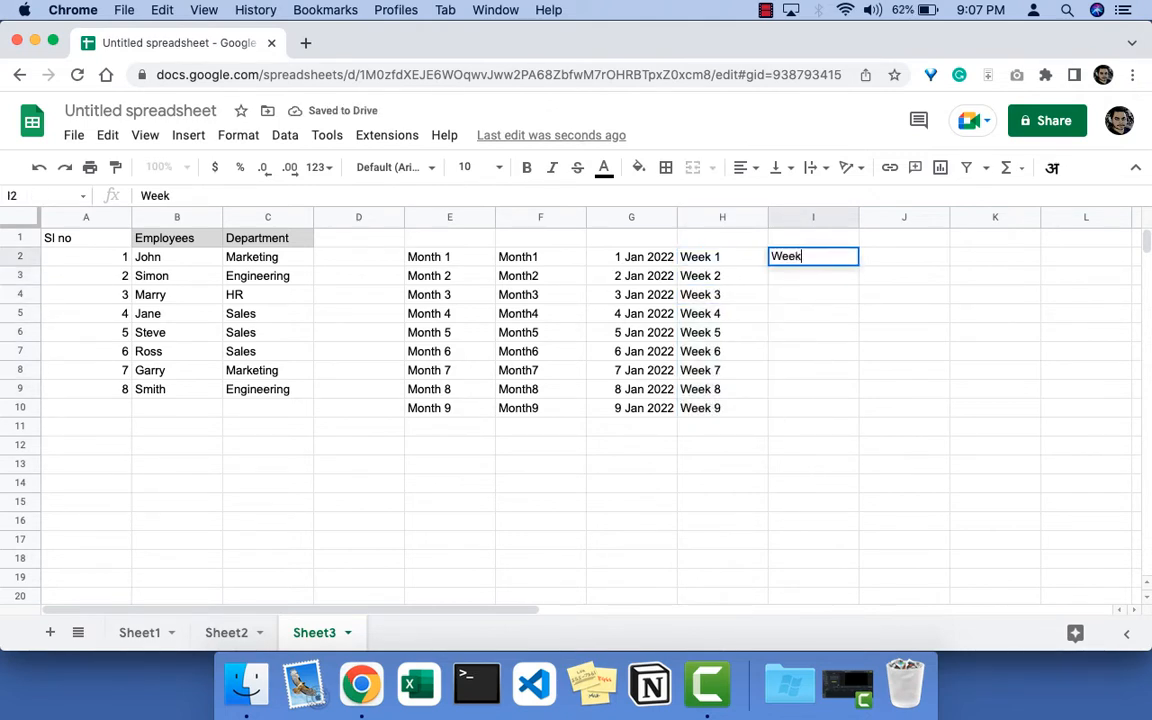
{"action": "type", "text": " 1"}
{"action": "key", "text": "Return"}
{"action": "type", "text": "Week2"}
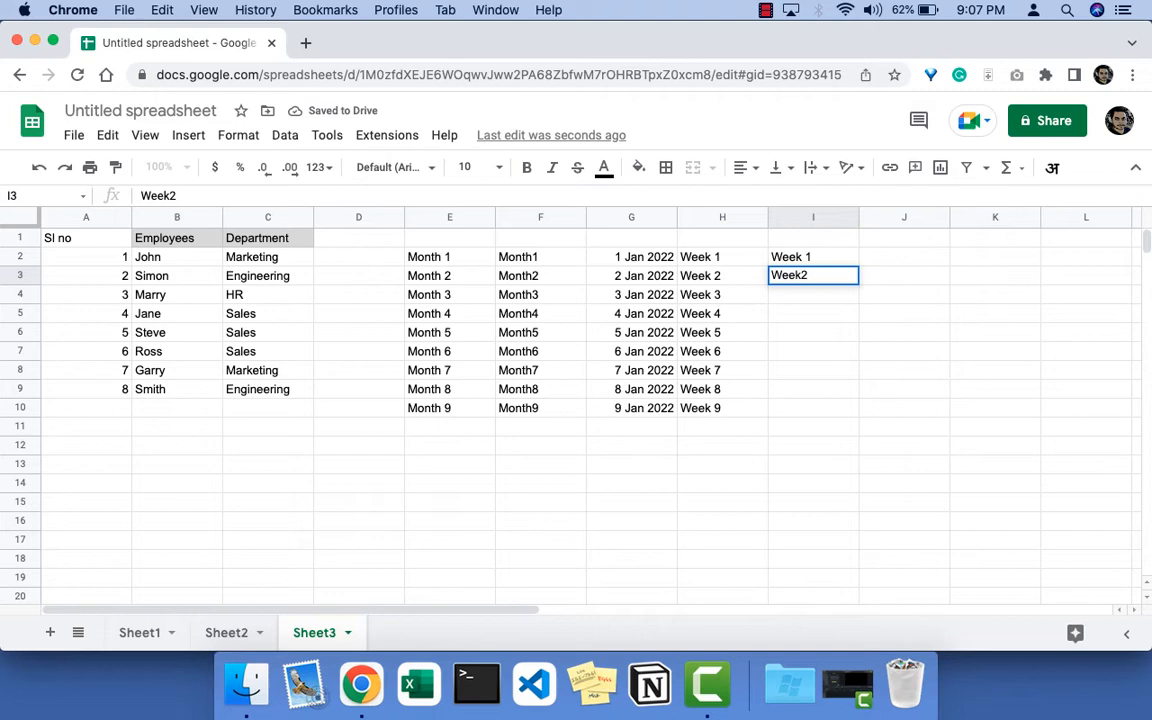
{"action": "key", "text": "Return"}
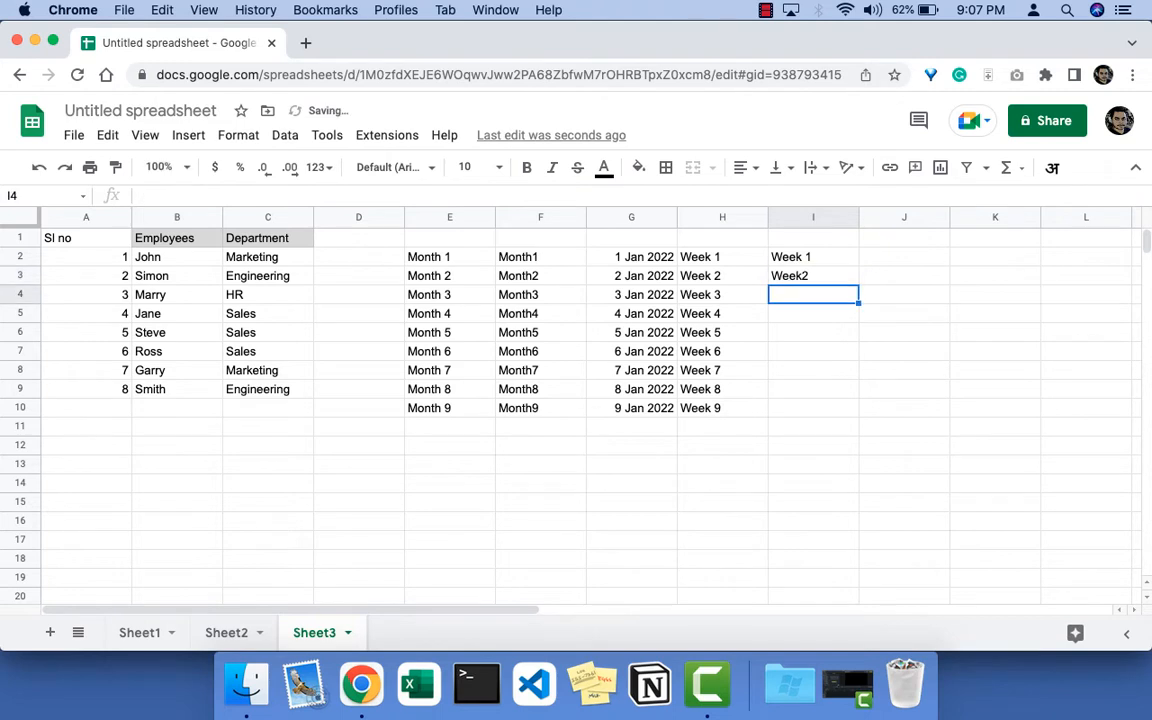
{"action": "left_click_drag", "start_coordinate": [836, 257], "coordinate": [830, 406]}
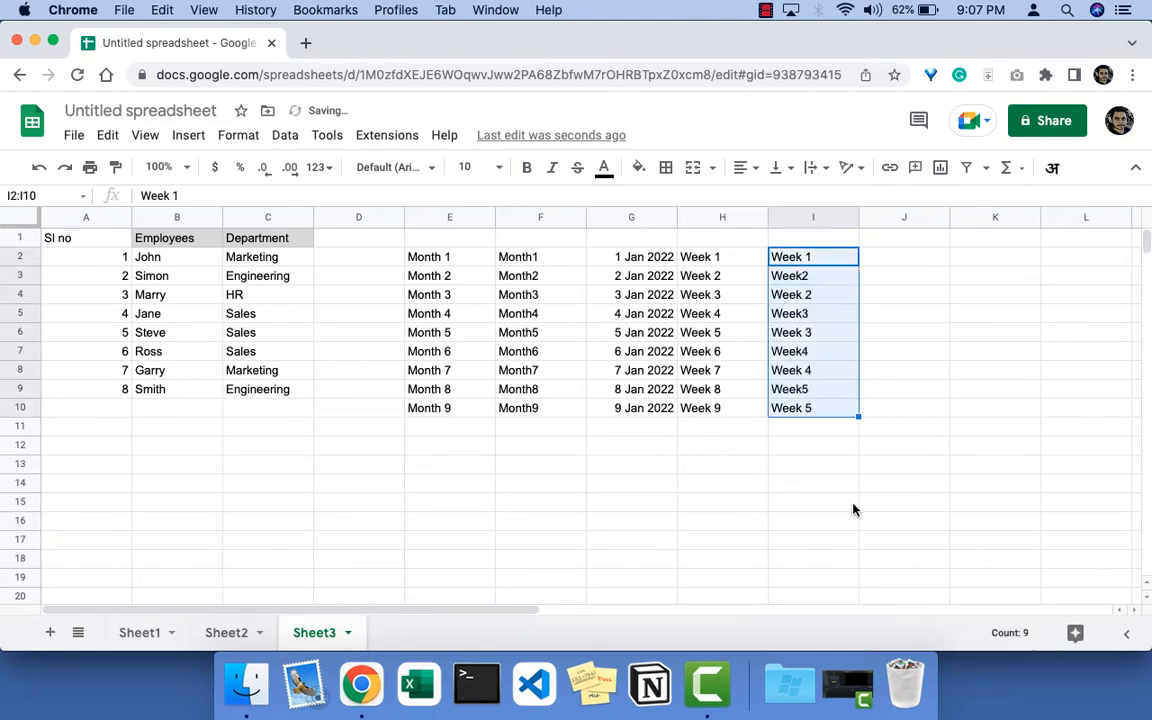
{"action": "left_click", "coordinate": [818, 447]}
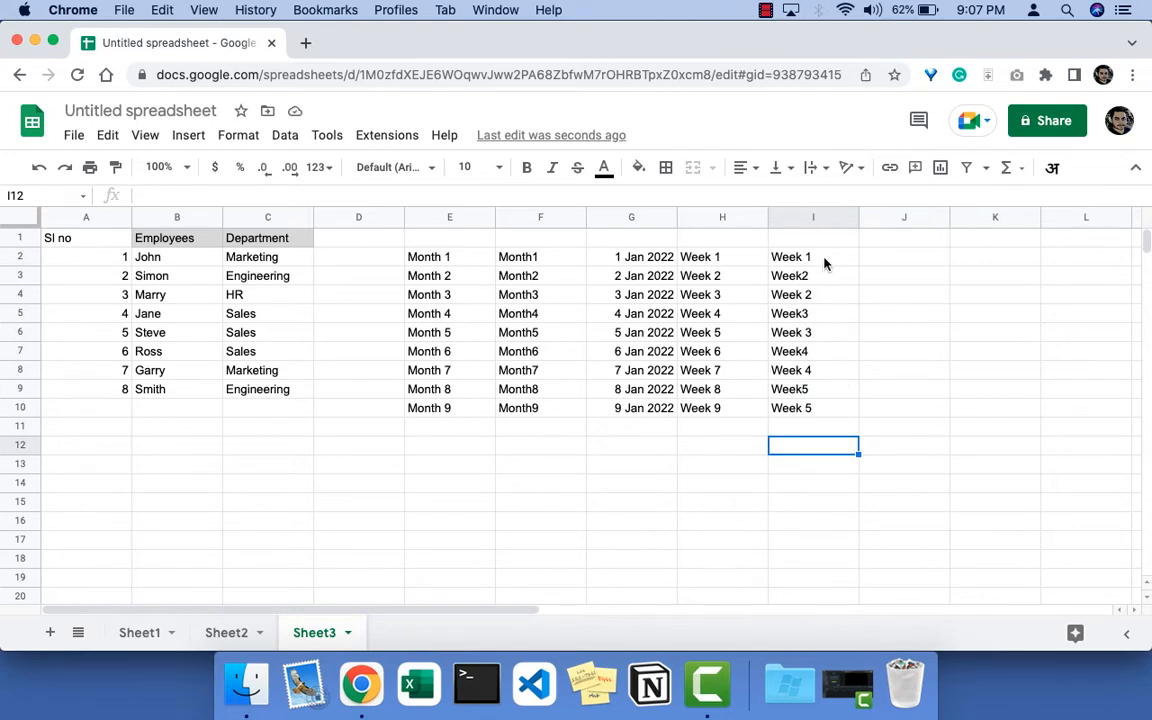
{"action": "left_click_drag", "start_coordinate": [824, 263], "coordinate": [830, 337]}
{"action": "left_click", "coordinate": [820, 286]}
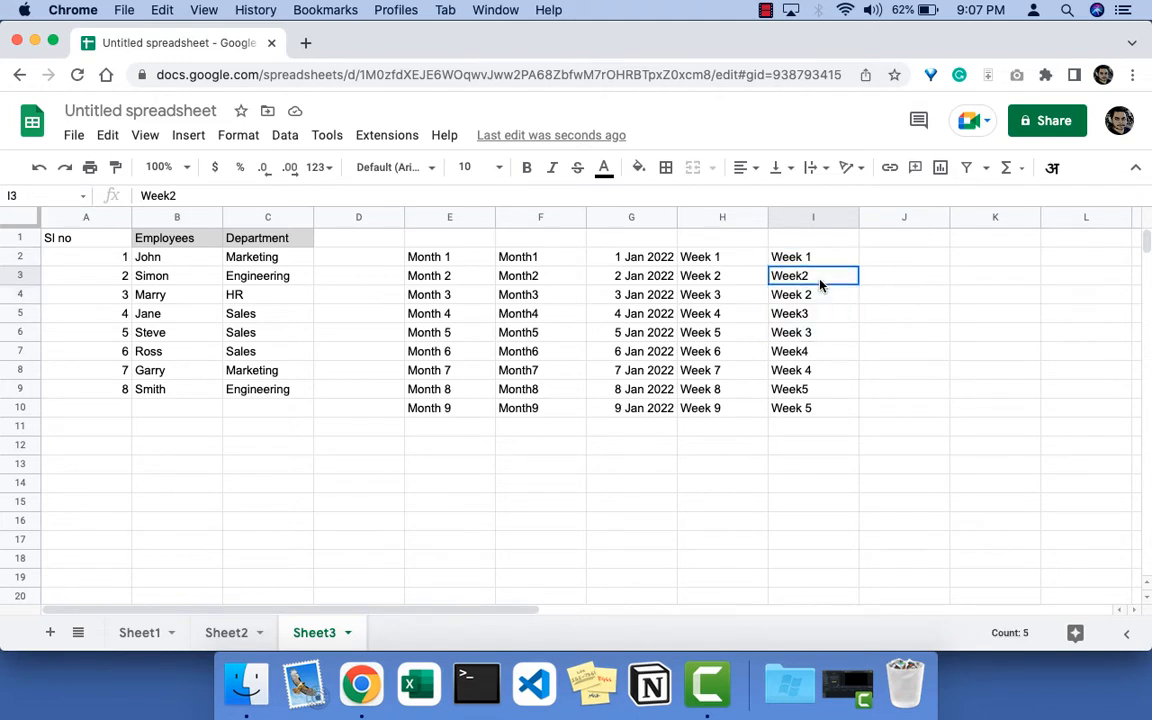
{"action": "left_click_drag", "start_coordinate": [820, 260], "coordinate": [818, 276]}
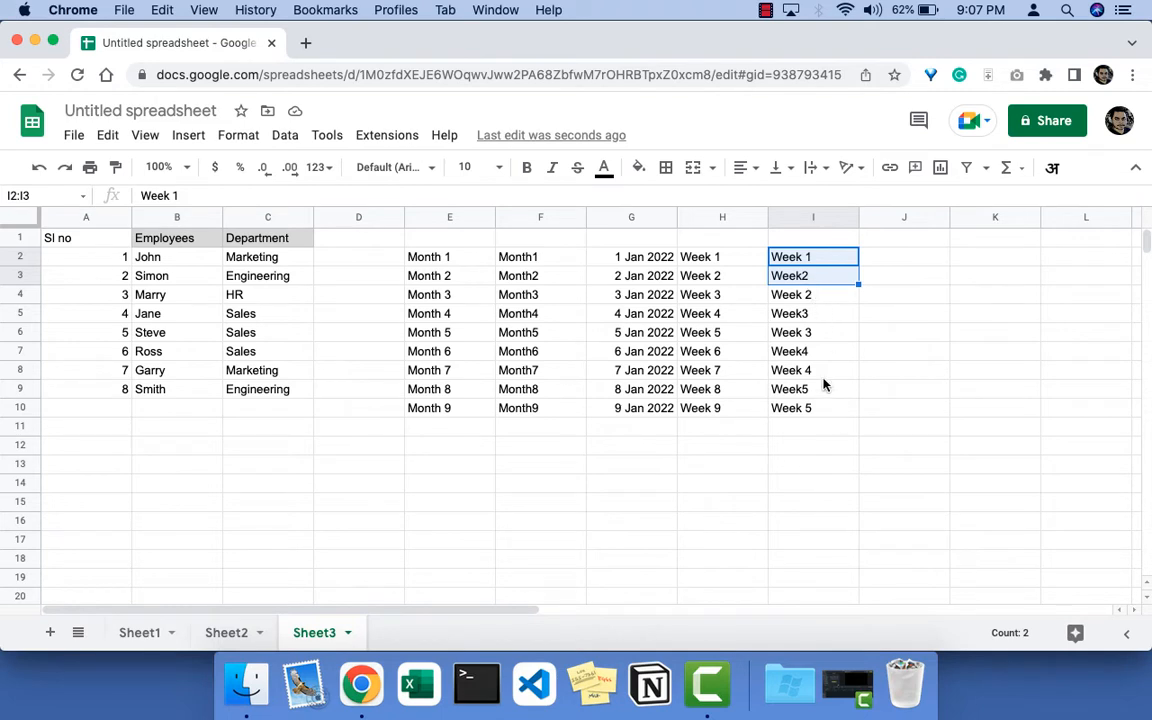
{"action": "double_click", "coordinate": [818, 333]}
Step: Correct cell I3 to "Week 2" and autofill the series from I2 and I3 again down to I10
{"action": "left_click", "coordinate": [805, 278]}
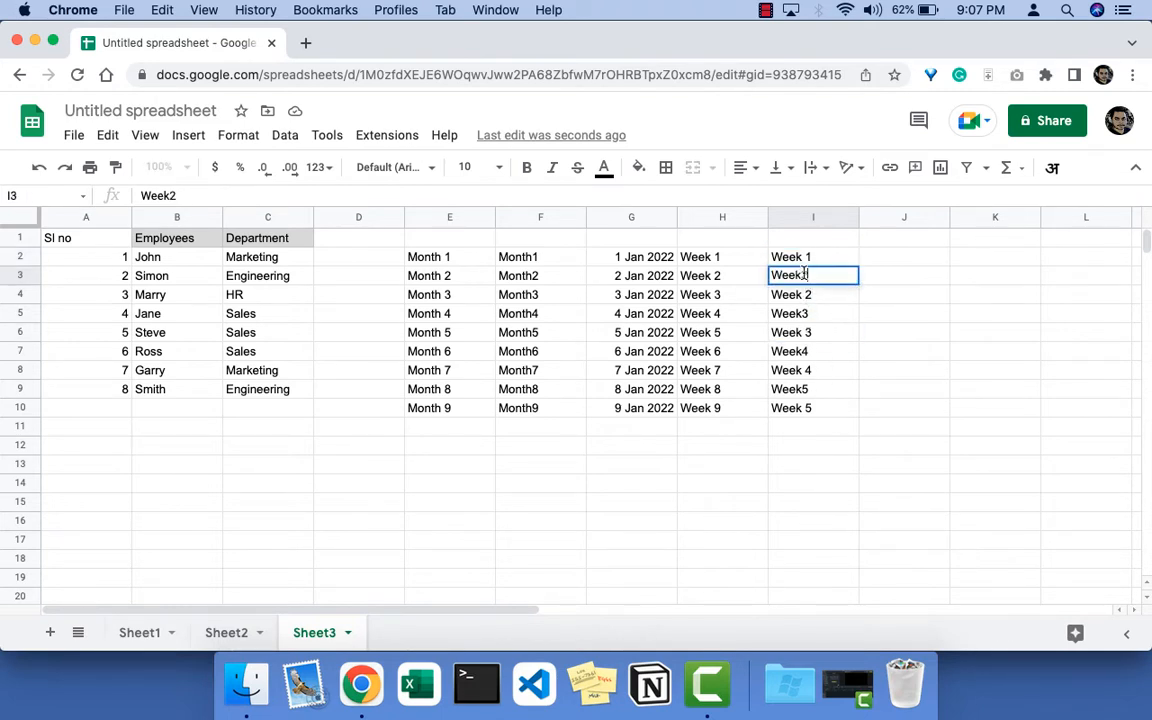
{"action": "double_click", "coordinate": [803, 276]}
{"action": "left_click", "coordinate": [829, 370]}
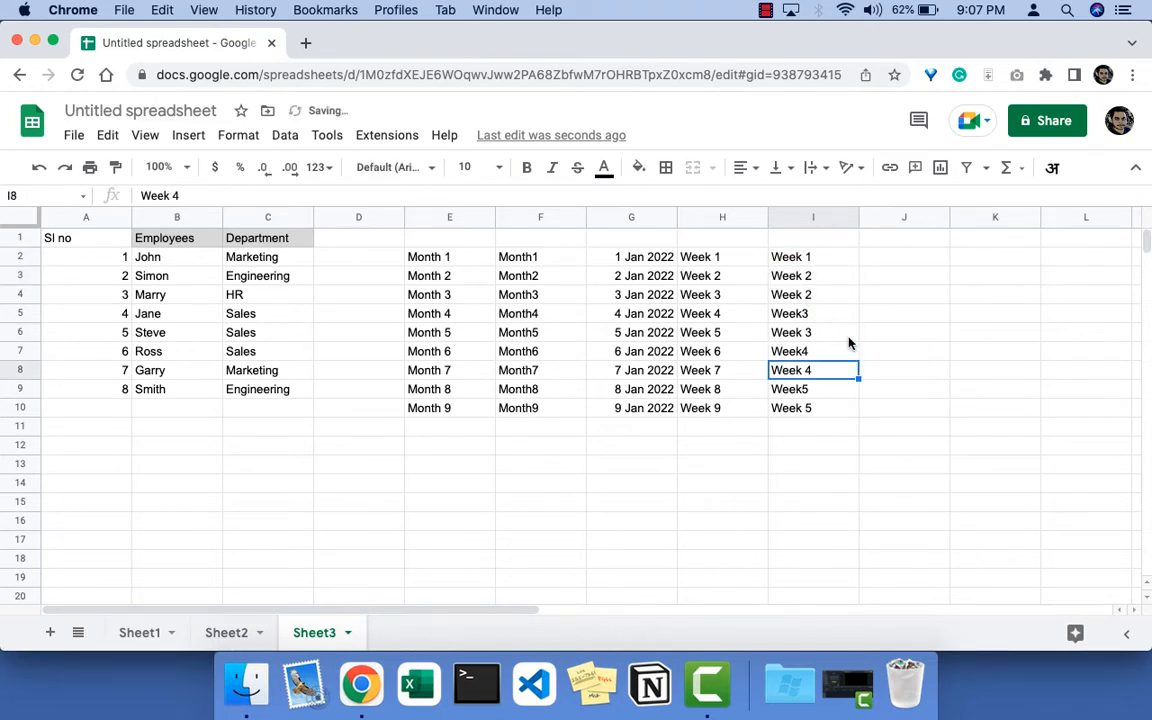
{"action": "left_click_drag", "start_coordinate": [824, 258], "coordinate": [850, 416]}
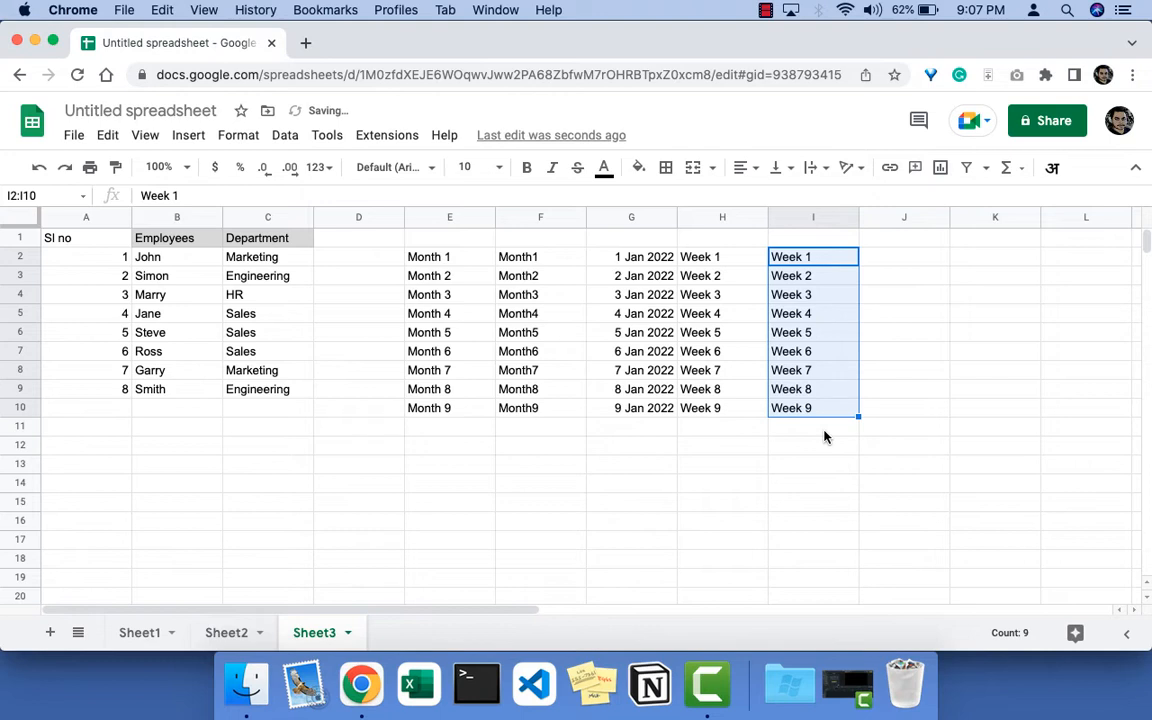
{"action": "left_click", "coordinate": [824, 436]}
{"action": "left_click", "coordinate": [788, 258]}
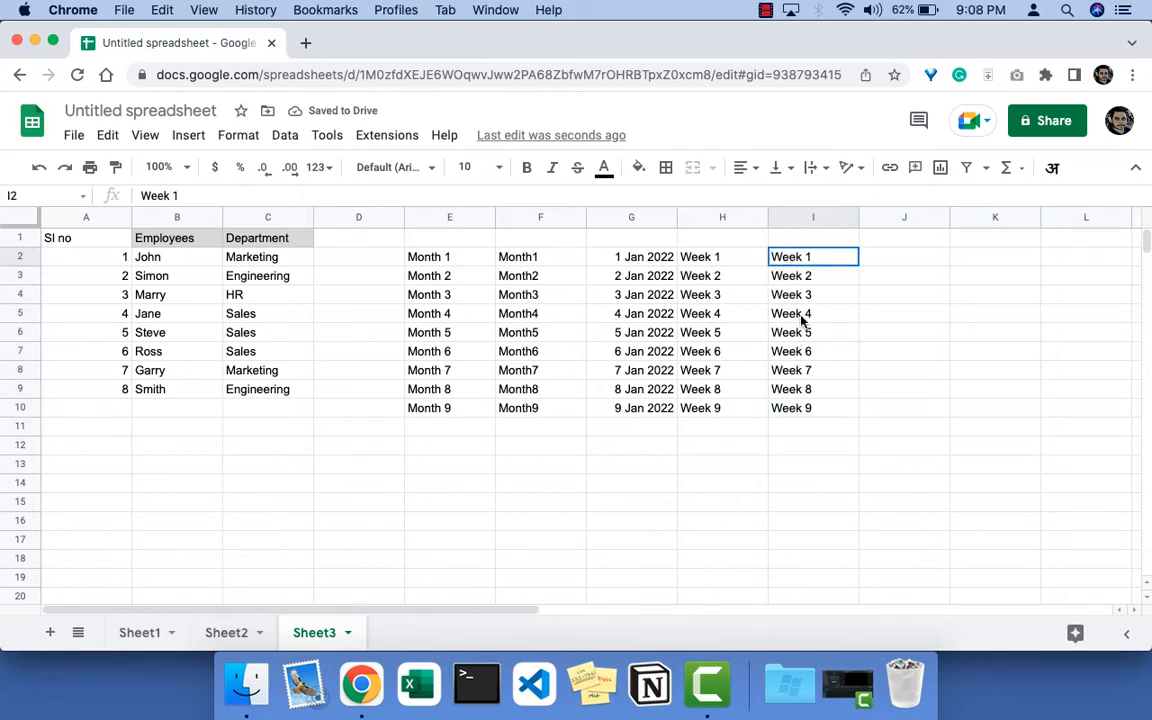
{"action": "left_click_drag", "start_coordinate": [803, 320], "coordinate": [816, 416]}
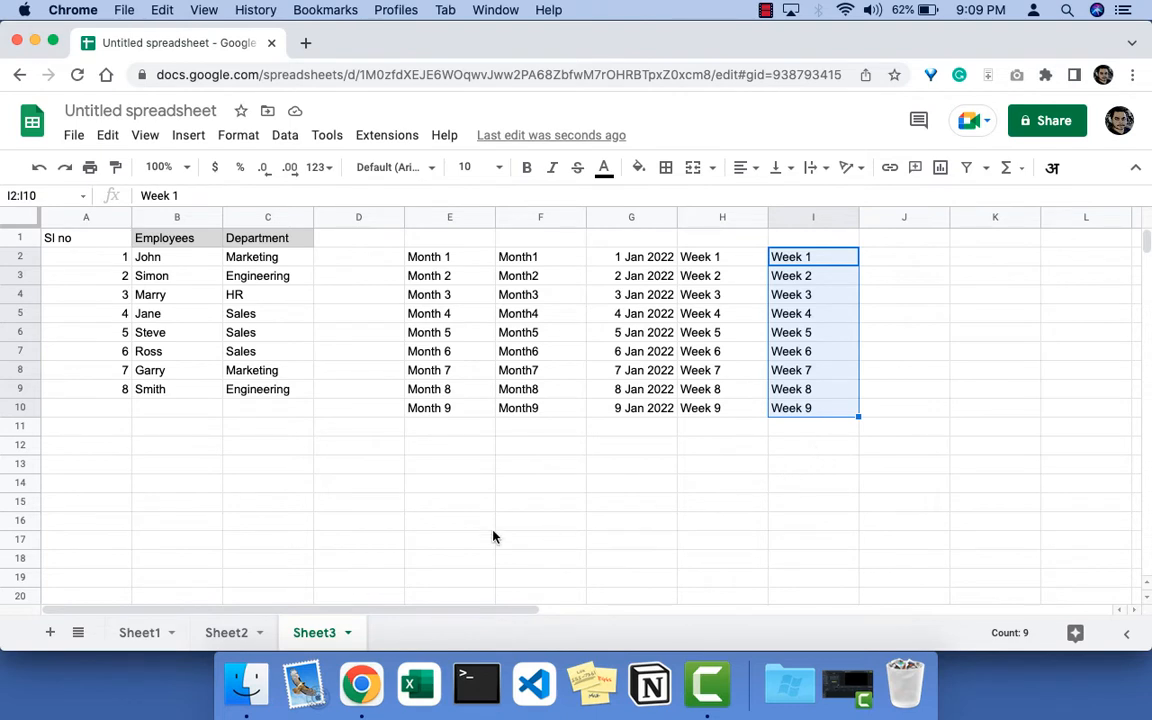
{"action": "left_click", "coordinate": [417, 472]}
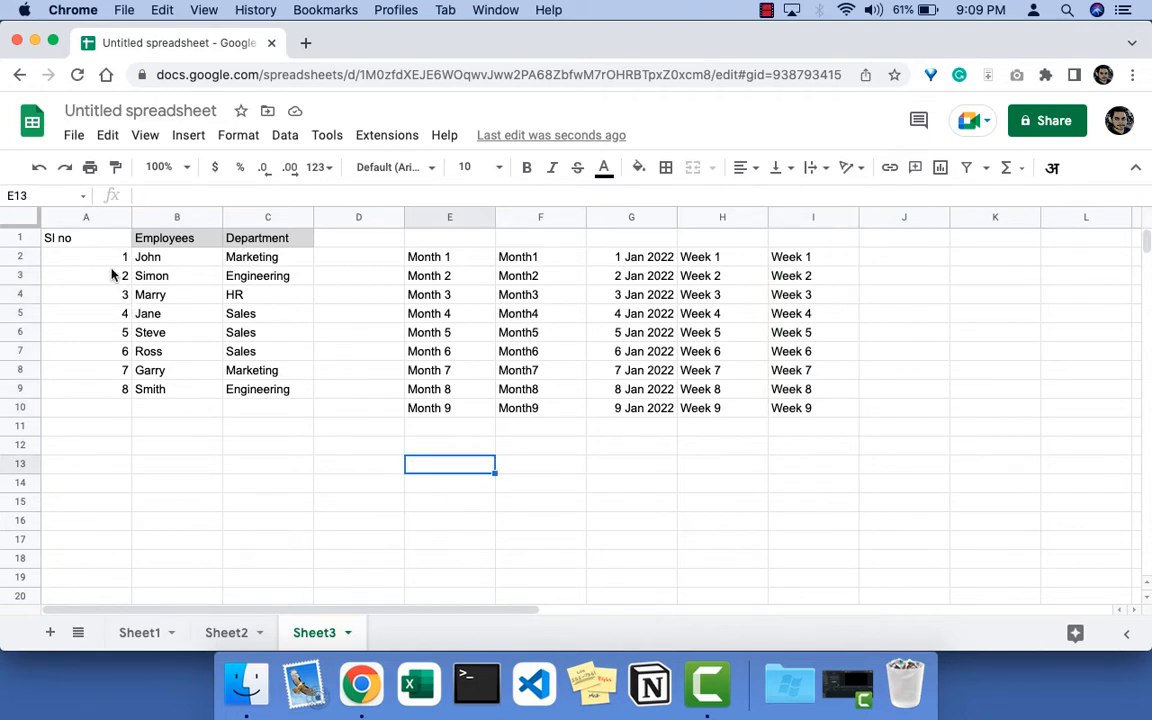
{"action": "left_click_drag", "start_coordinate": [113, 257], "coordinate": [100, 393]}
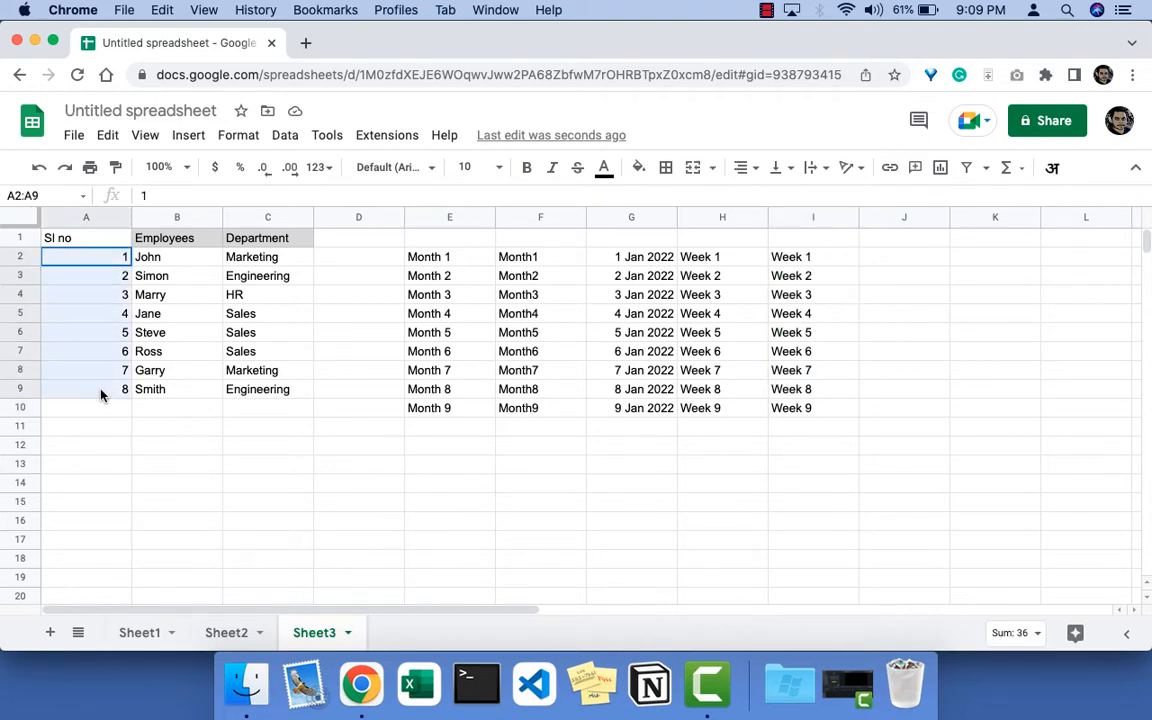
{"action": "left_click", "coordinate": [139, 445]}
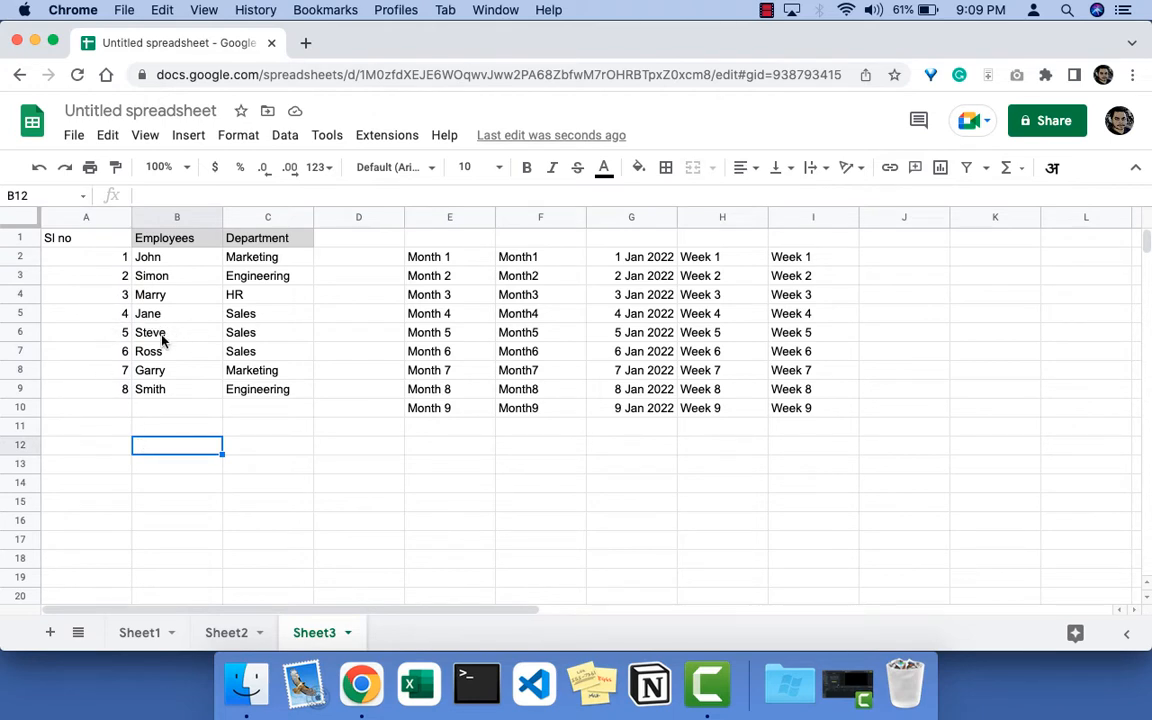
Step: Delete row 6, the fifth employee's record, from the sheet
{"action": "left_click_drag", "start_coordinate": [59, 333], "coordinate": [205, 334]}
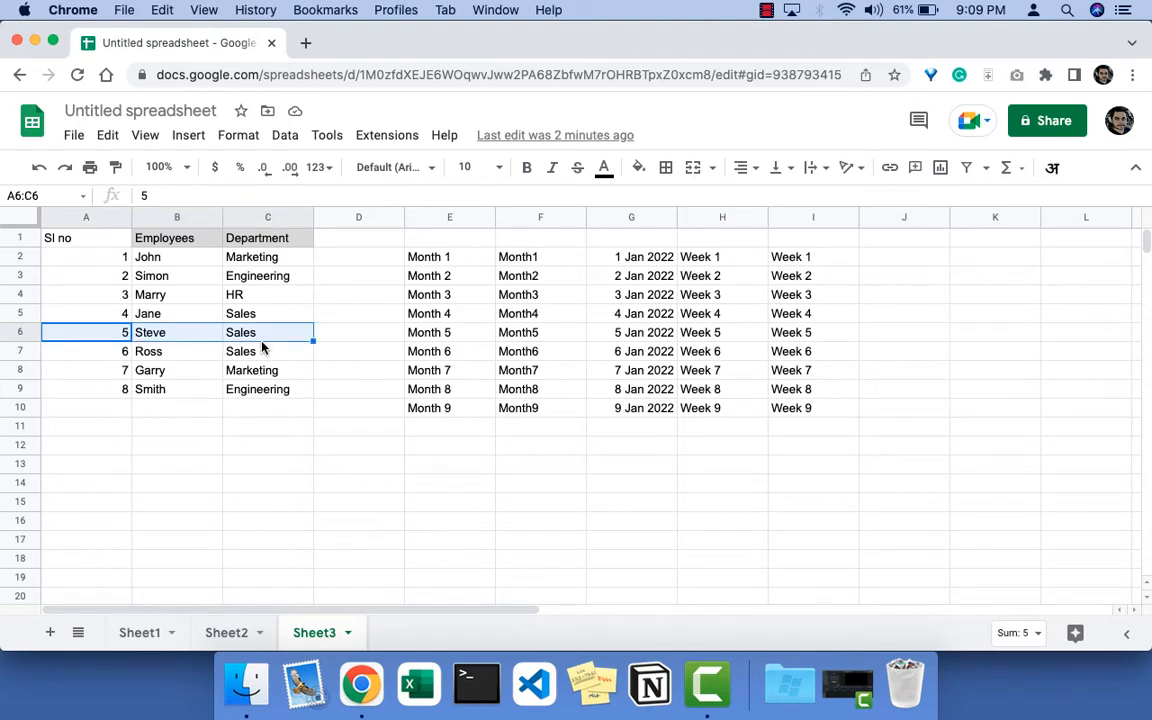
{"action": "left_click", "coordinate": [145, 444]}
{"action": "left_click", "coordinate": [19, 332]}
{"action": "right_click", "coordinate": [19, 332]}
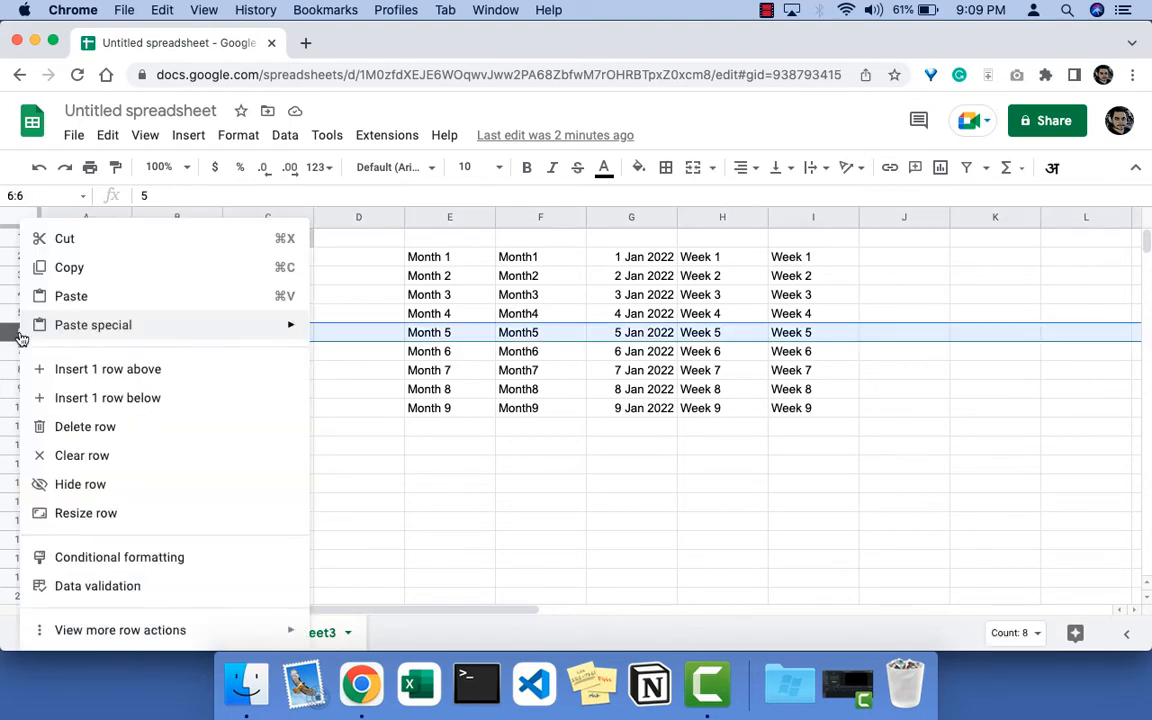
{"action": "left_click", "coordinate": [187, 434]}
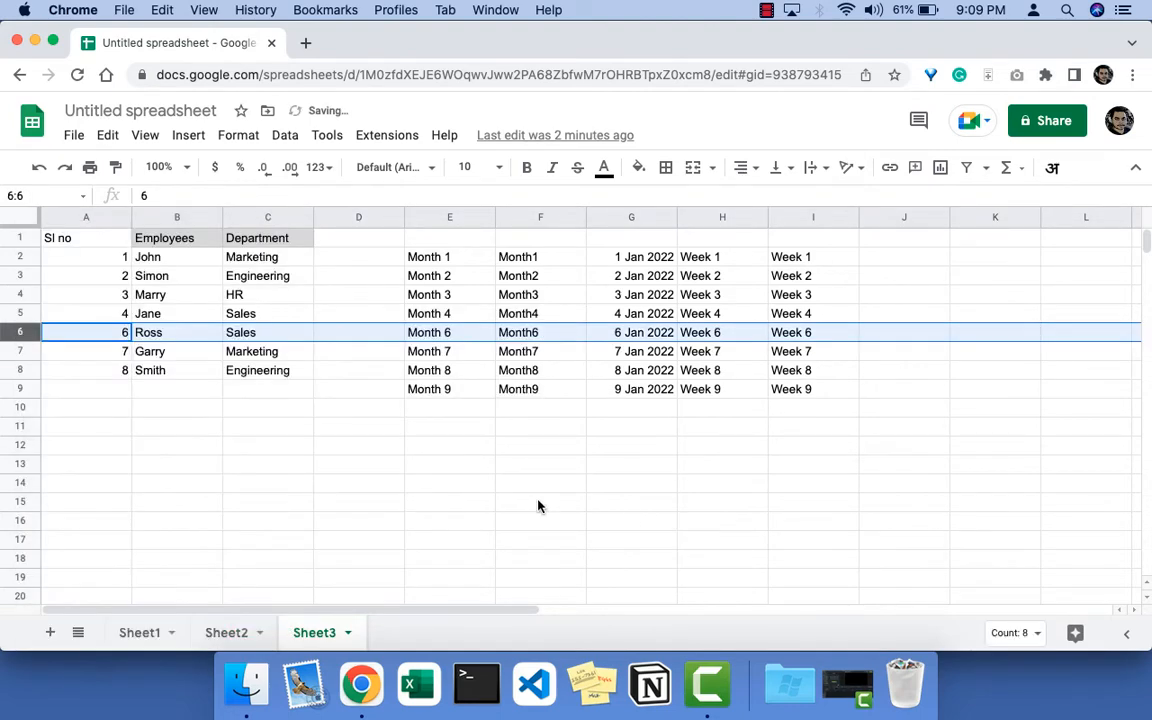
{"action": "left_click", "coordinate": [537, 503]}
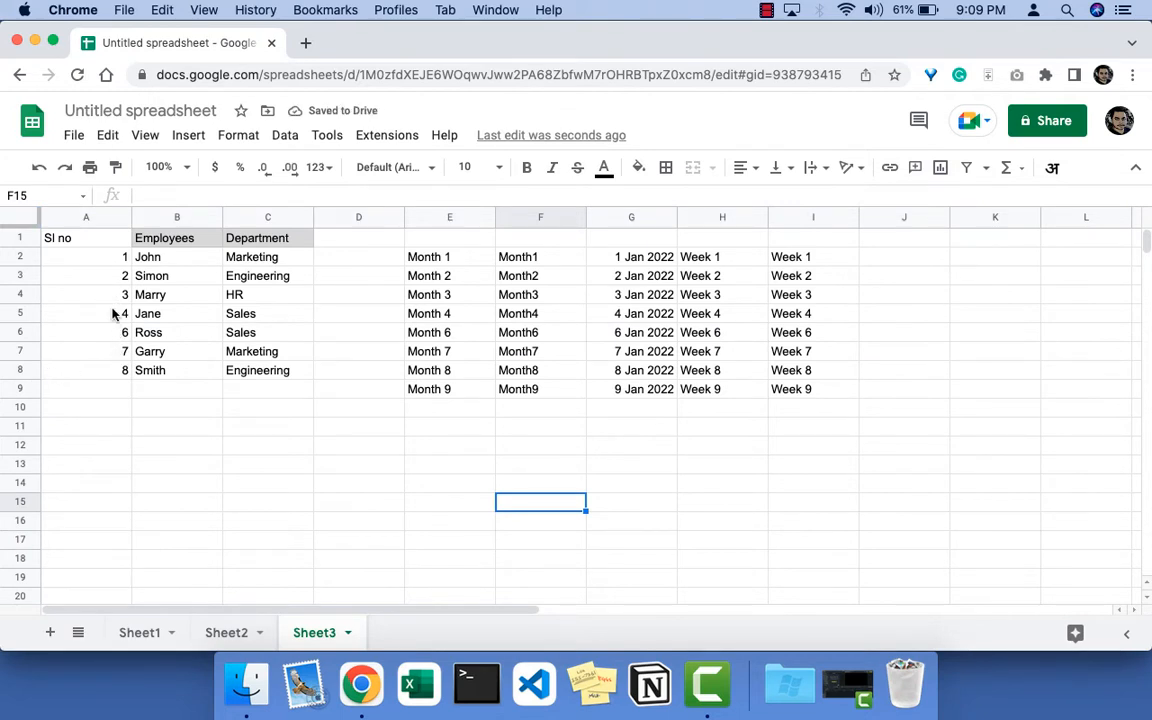
Step: Examine the serial numbers in A2 to A8, especially A5 and A6, for a gap in the sequence
{"action": "left_click_drag", "start_coordinate": [100, 256], "coordinate": [113, 379]}
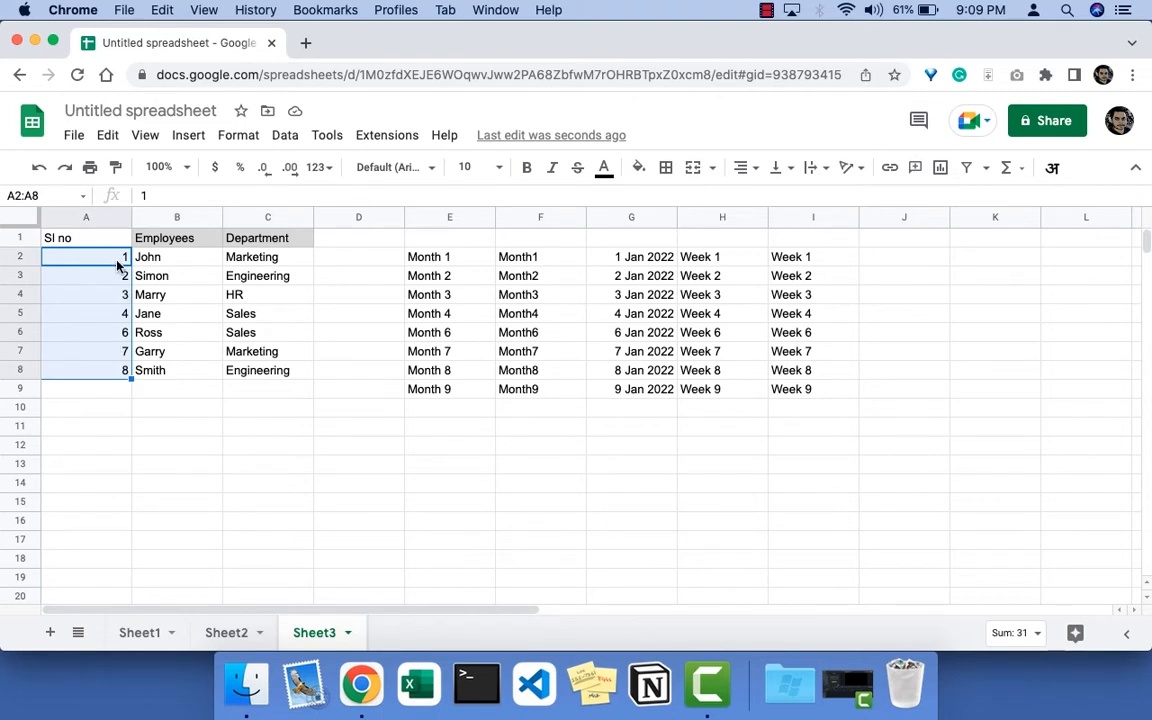
{"action": "left_click", "coordinate": [145, 415]}
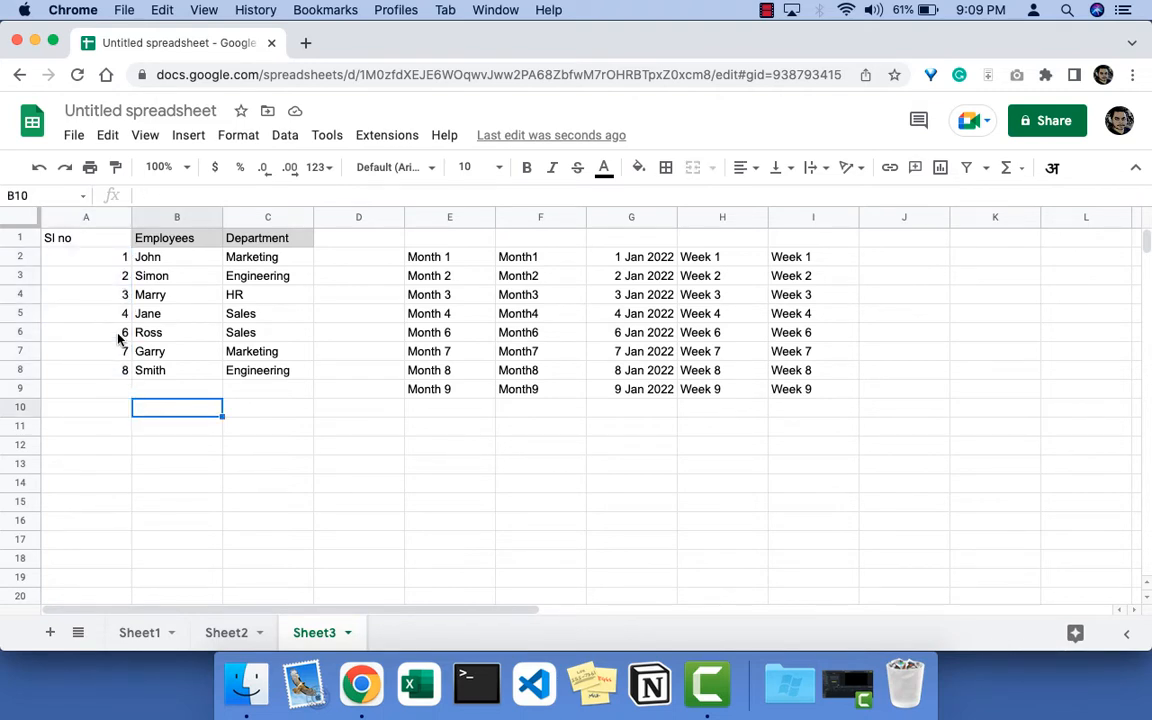
{"action": "left_click", "coordinate": [108, 312]}
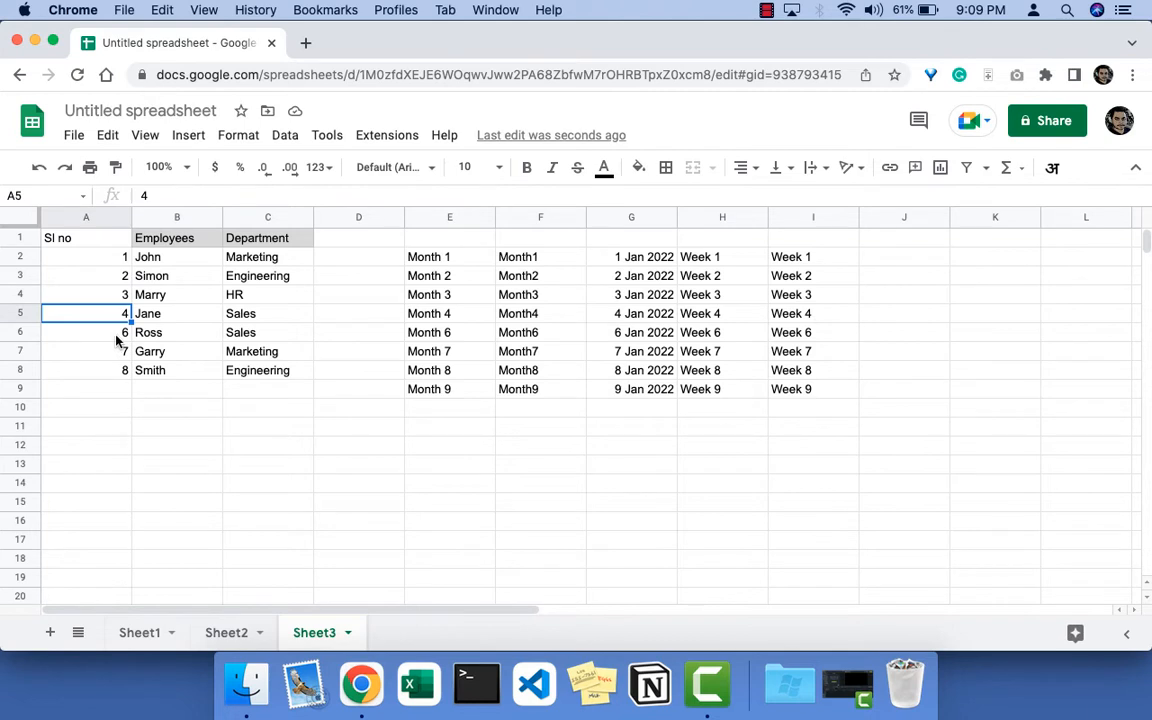
{"action": "left_click", "coordinate": [116, 335]}
{"action": "left_click_drag", "start_coordinate": [113, 316], "coordinate": [113, 332]}
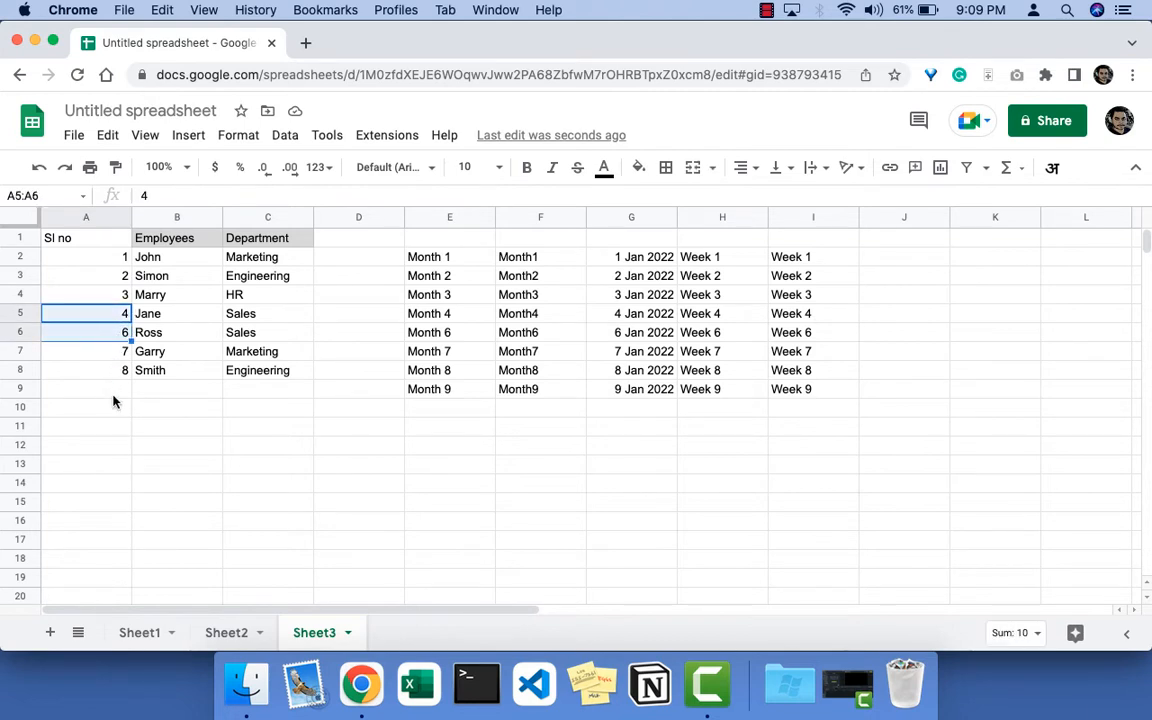
{"action": "left_click", "coordinate": [160, 424]}
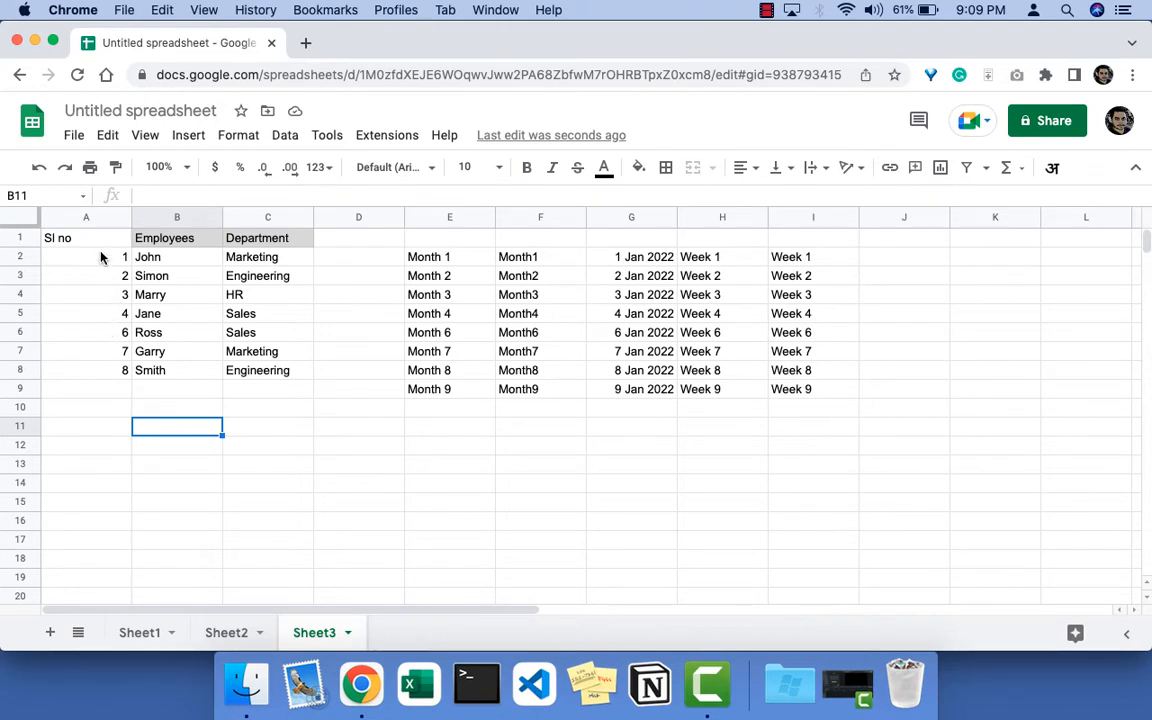
{"action": "left_click_drag", "start_coordinate": [100, 257], "coordinate": [122, 372]}
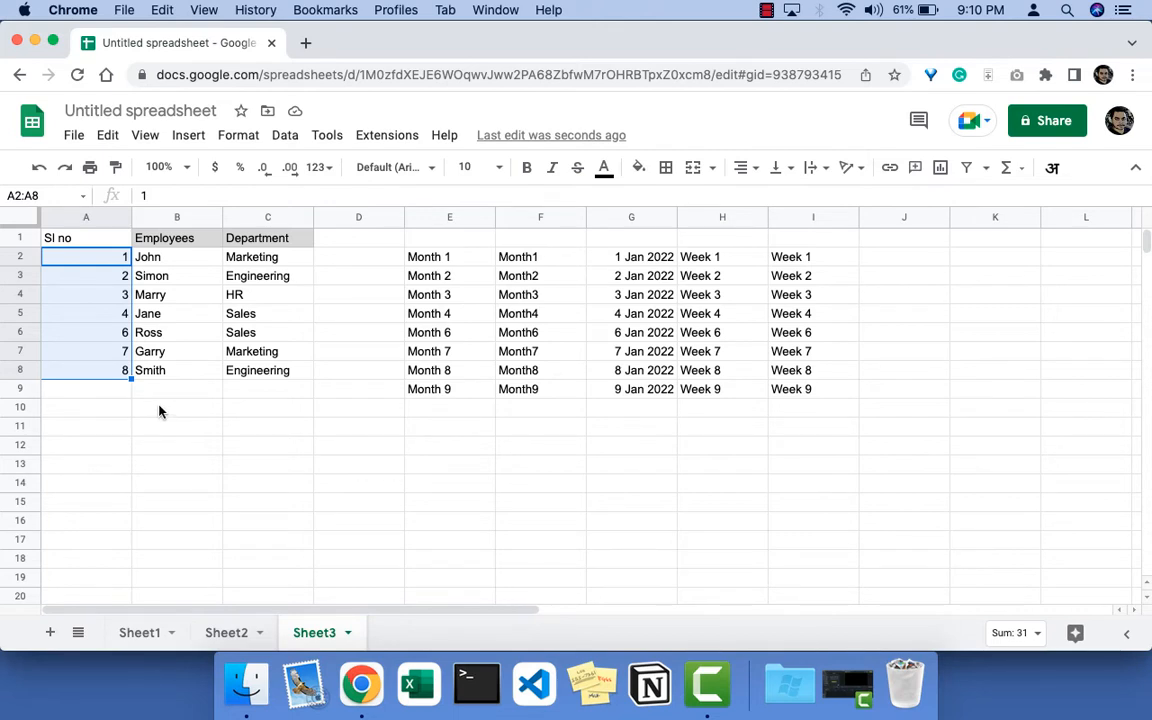
{"action": "left_click", "coordinate": [167, 447]}
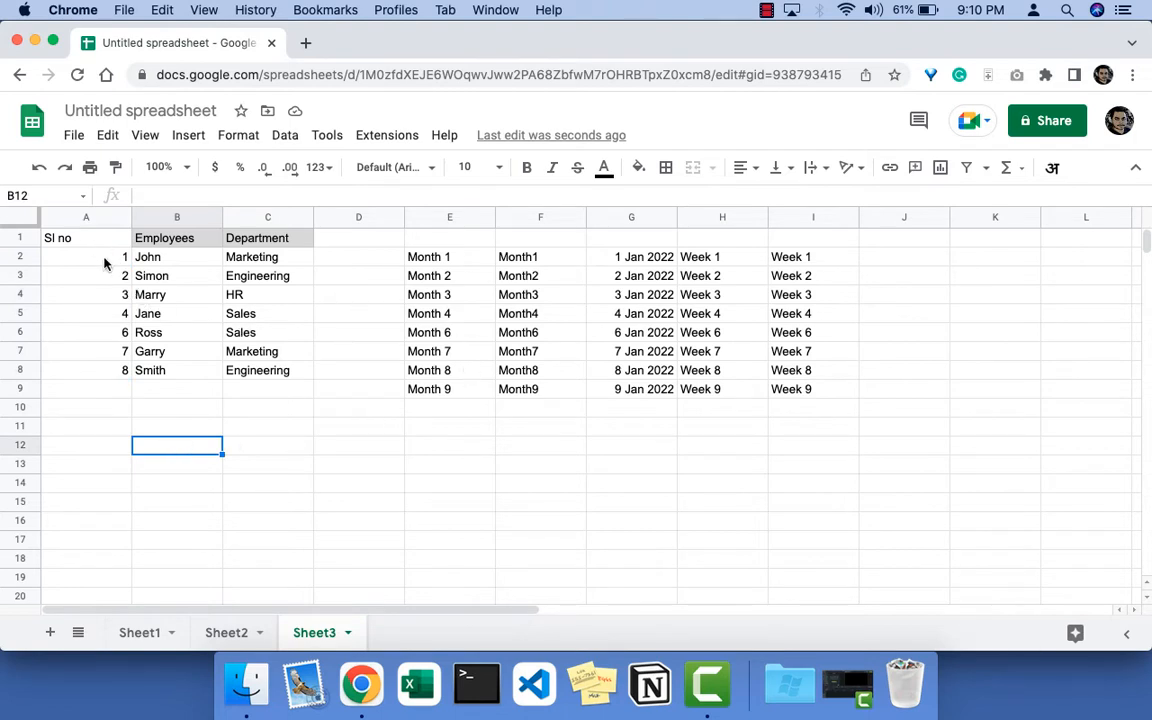
{"action": "left_click_drag", "start_coordinate": [105, 260], "coordinate": [100, 376]}
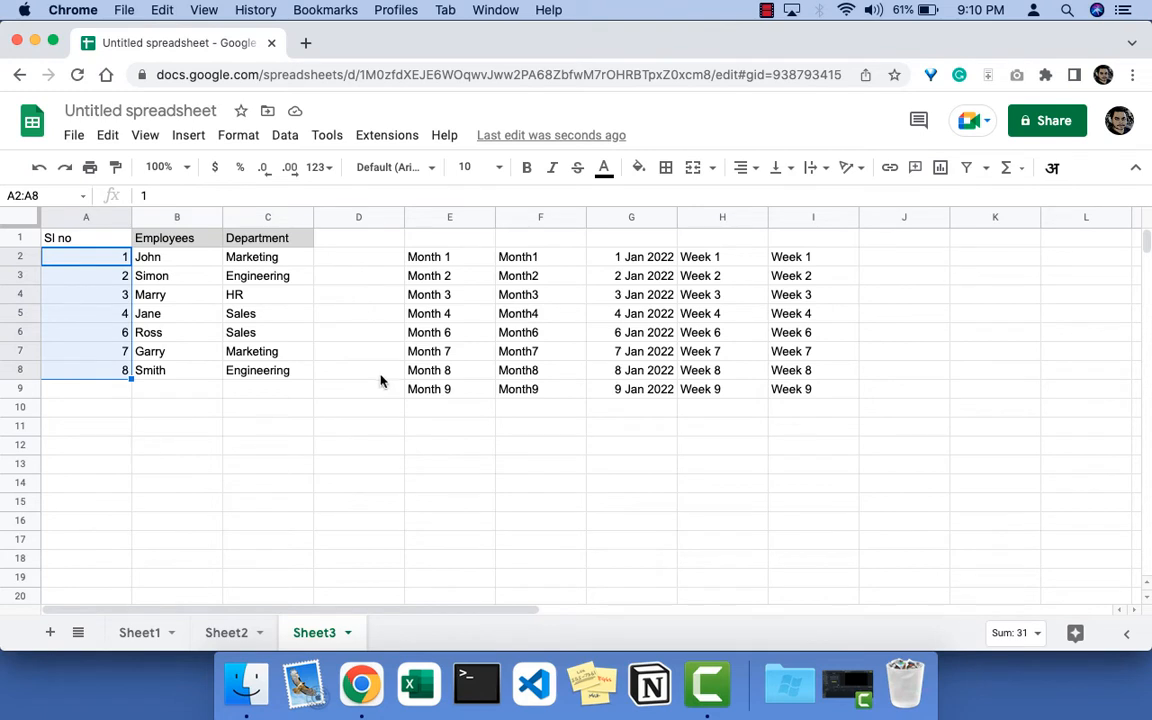
Step: Enter the formula =ROW(C2) in cell D2
{"action": "left_click", "coordinate": [372, 258]}
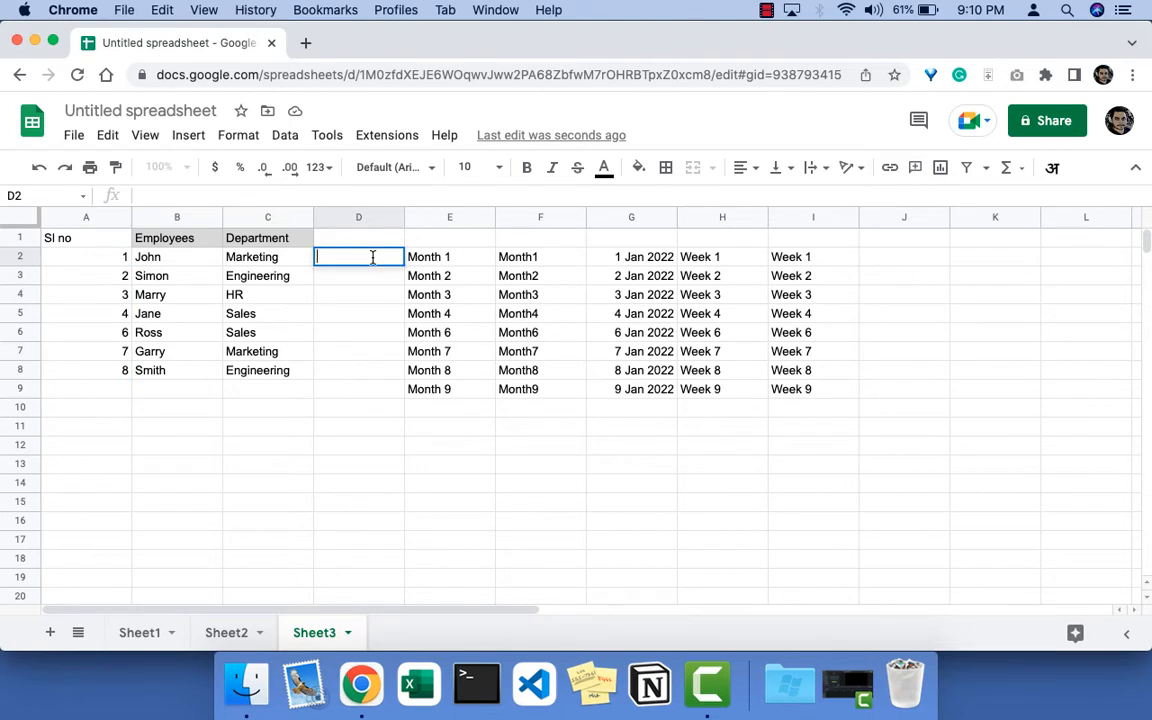
{"action": "type", "text": "="}
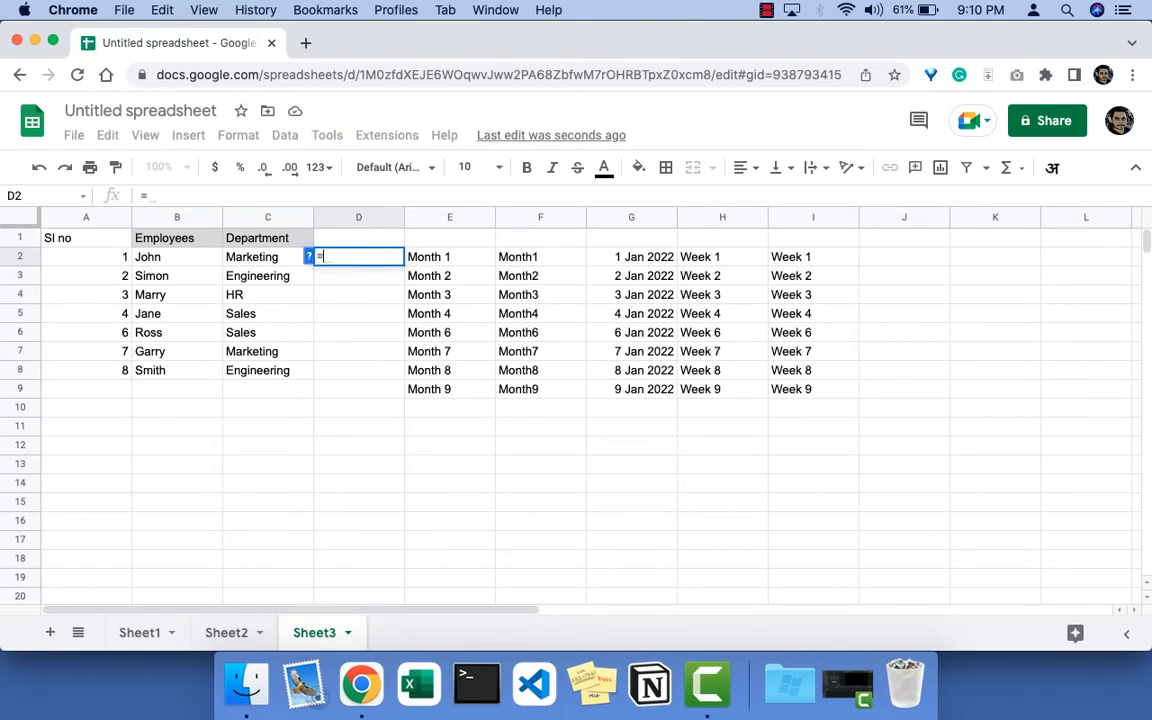
{"action": "type", "text": "ROW"}
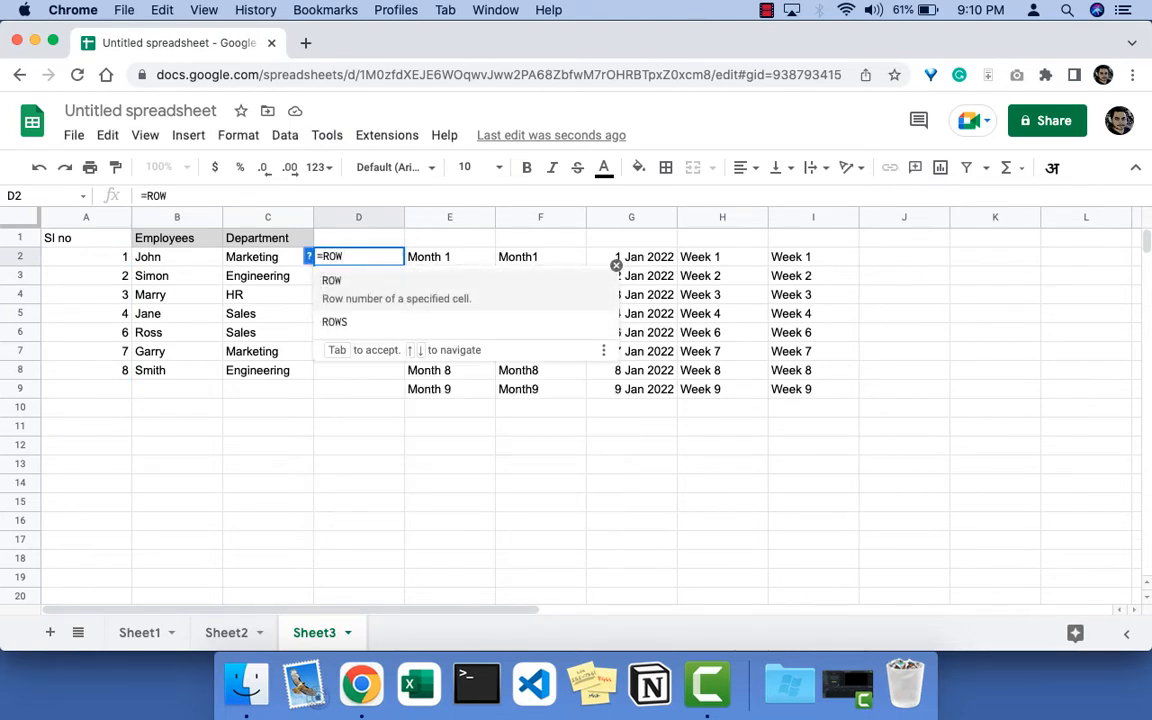
{"action": "type", "text": "("}
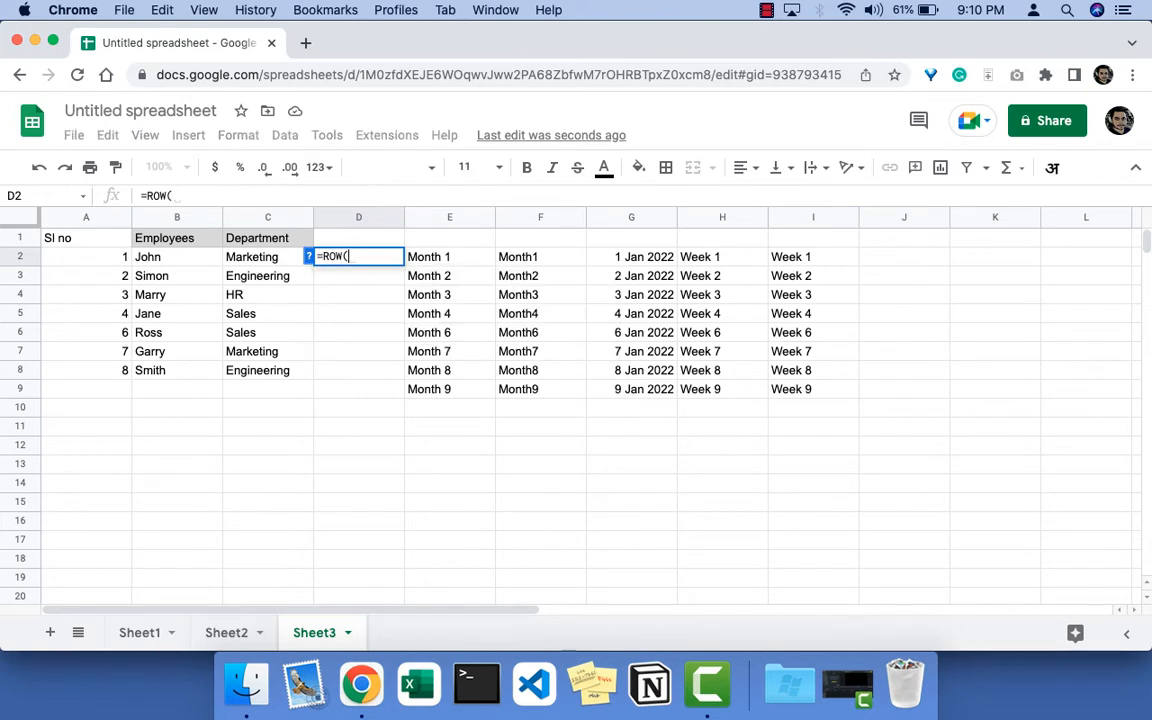
{"action": "key", "text": "BackSpace"}
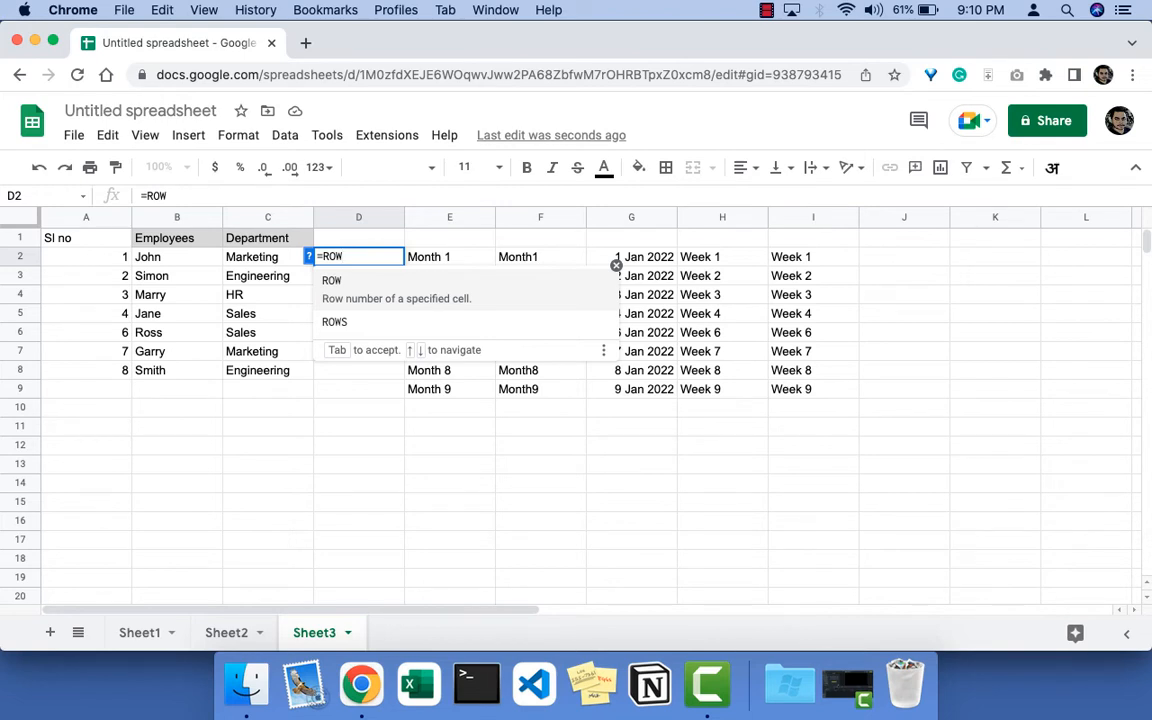
{"action": "type", "text": "("}
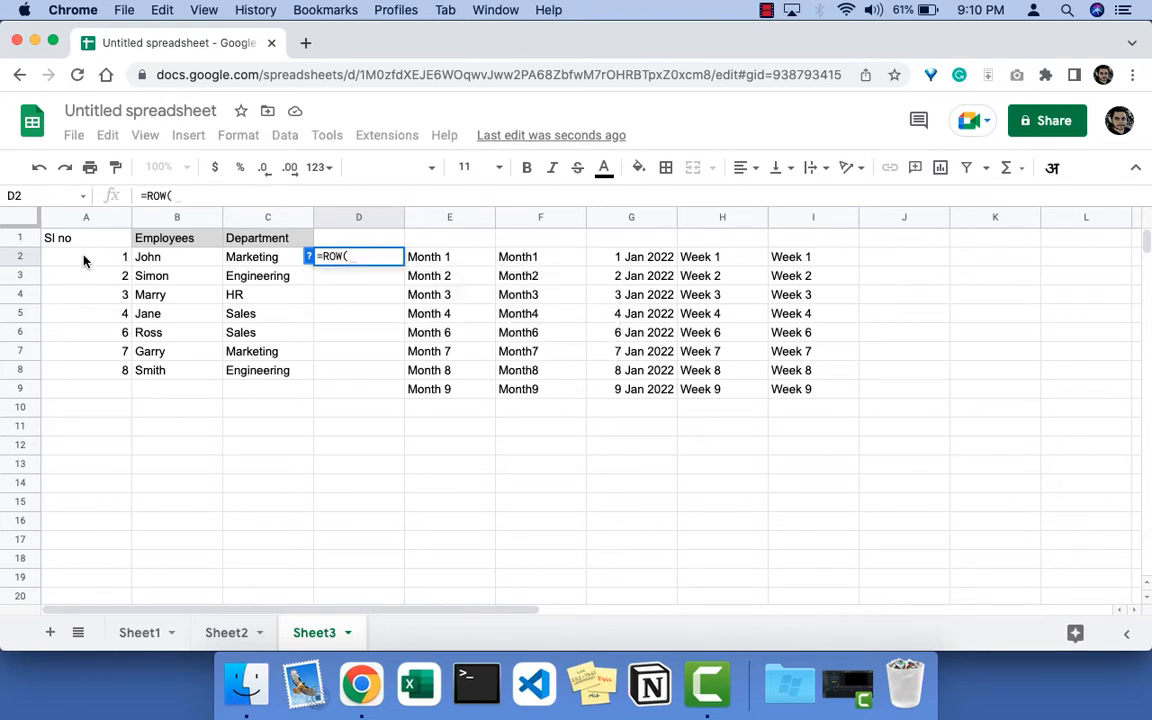
{"action": "left_click", "coordinate": [269, 262]}
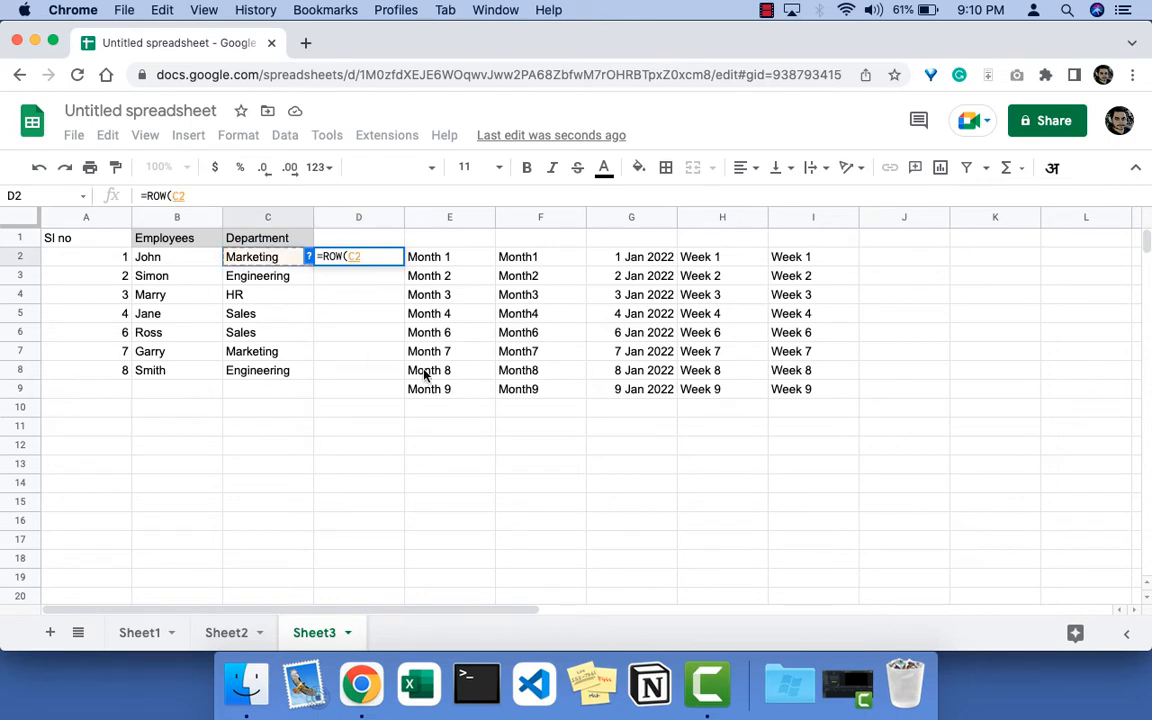
{"action": "type", "text": ")"}
{"action": "key", "text": "Return"}
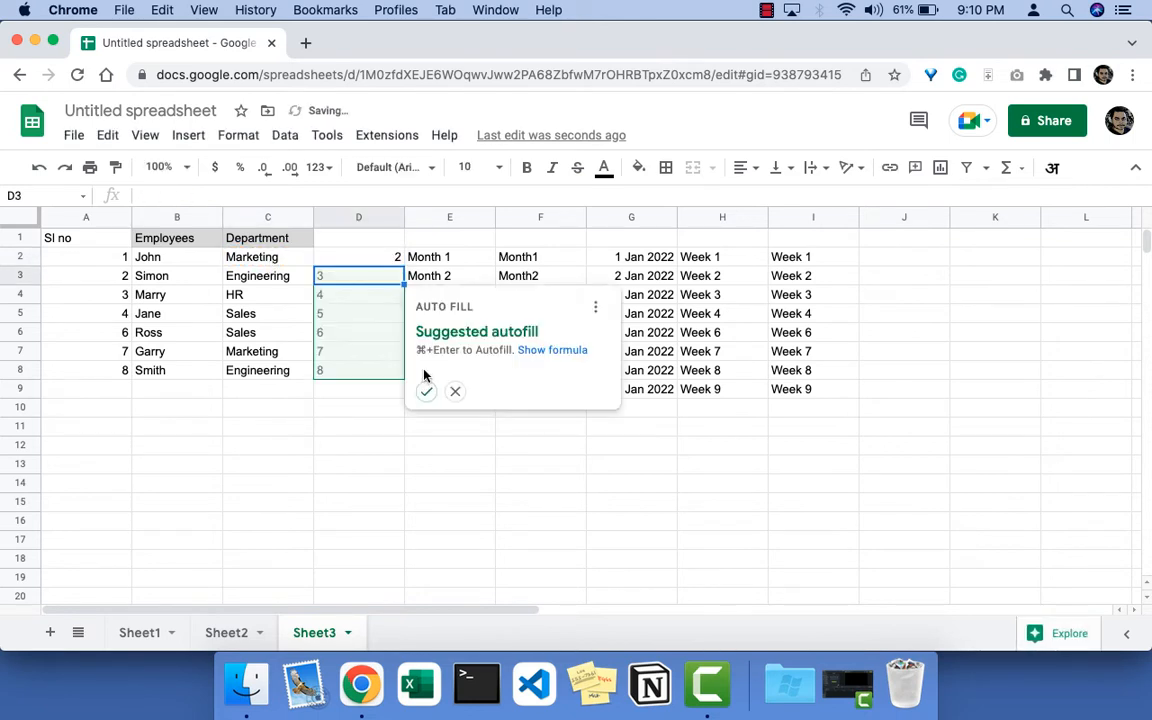
Step: Fill the ROW formula from D2 down to D8 and compare it with the serial numbers in A2 to A8
{"action": "left_click", "coordinate": [372, 262]}
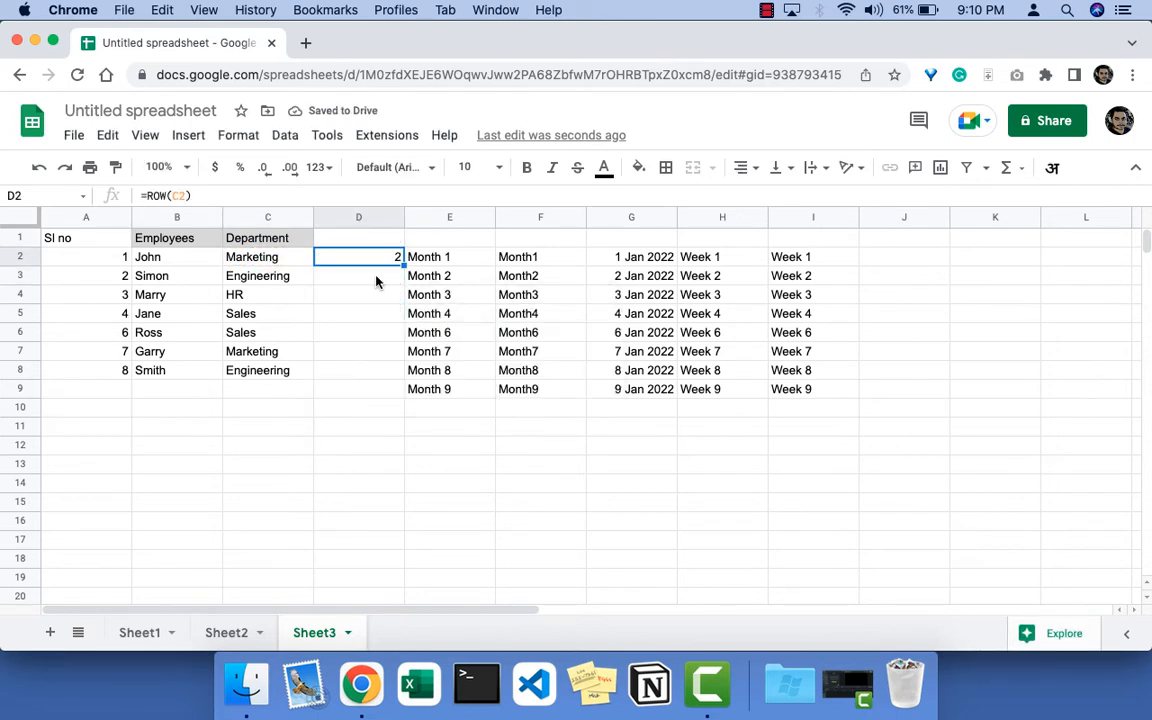
{"action": "left_click", "coordinate": [272, 262]}
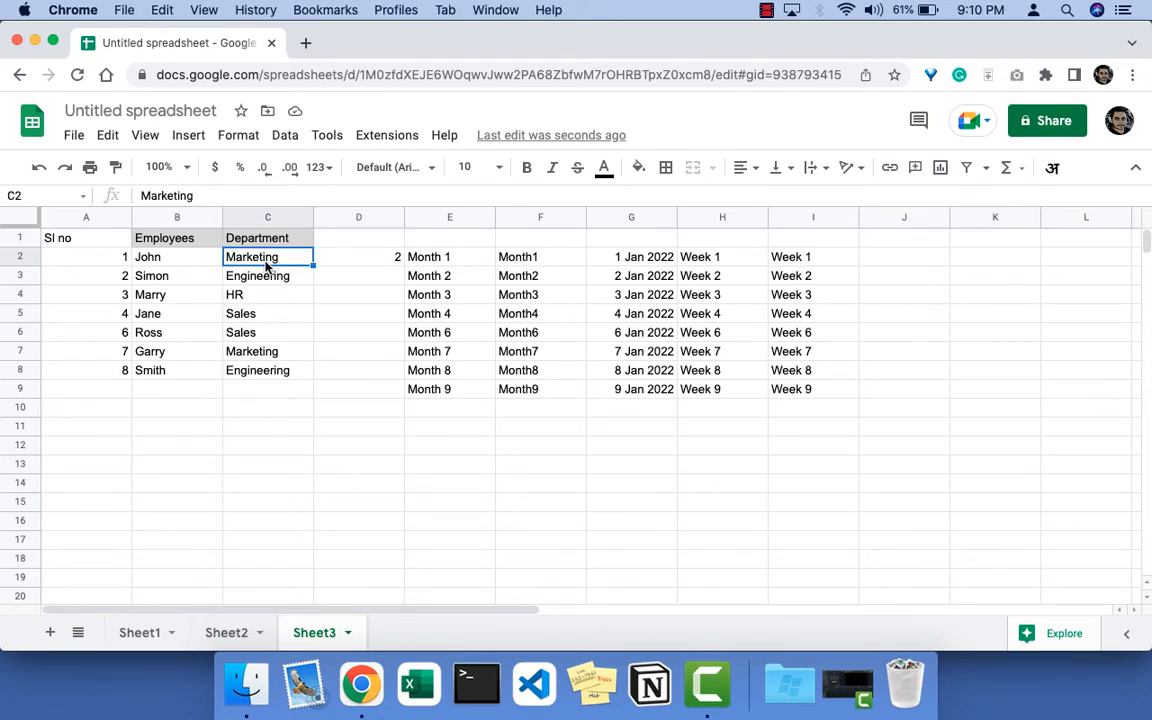
{"action": "left_click", "coordinate": [381, 258]}
{"action": "left_click_drag", "start_coordinate": [403, 264], "coordinate": [392, 370]}
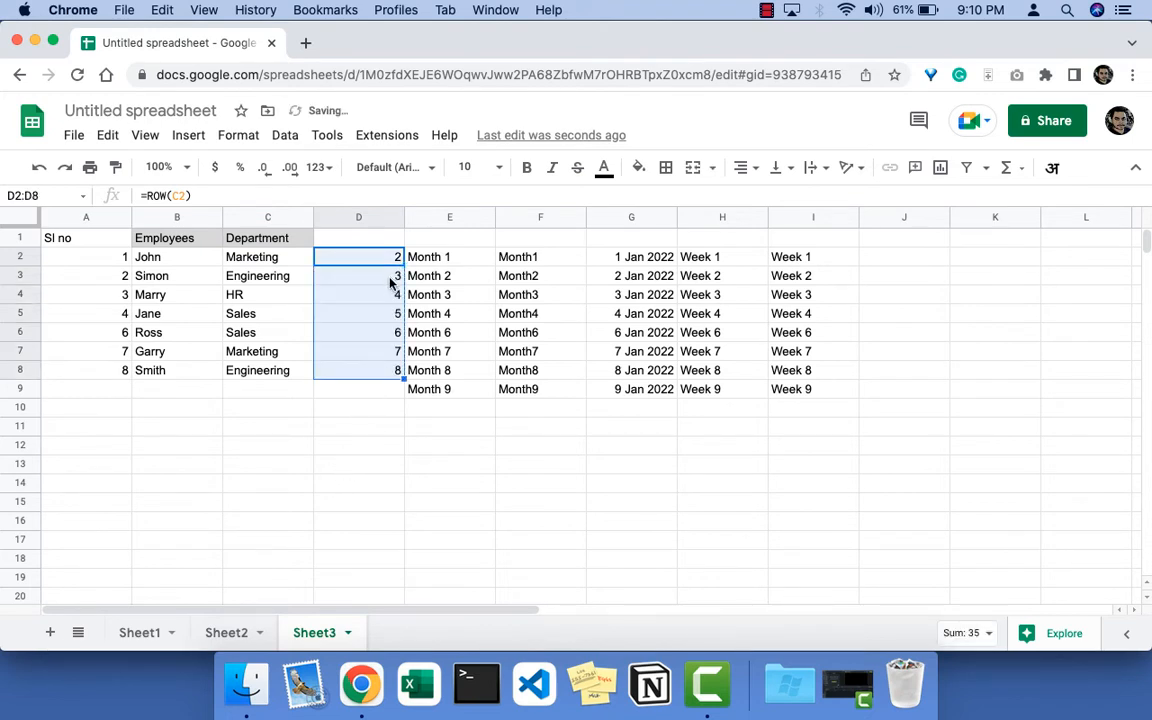
{"action": "left_click", "coordinate": [360, 407]}
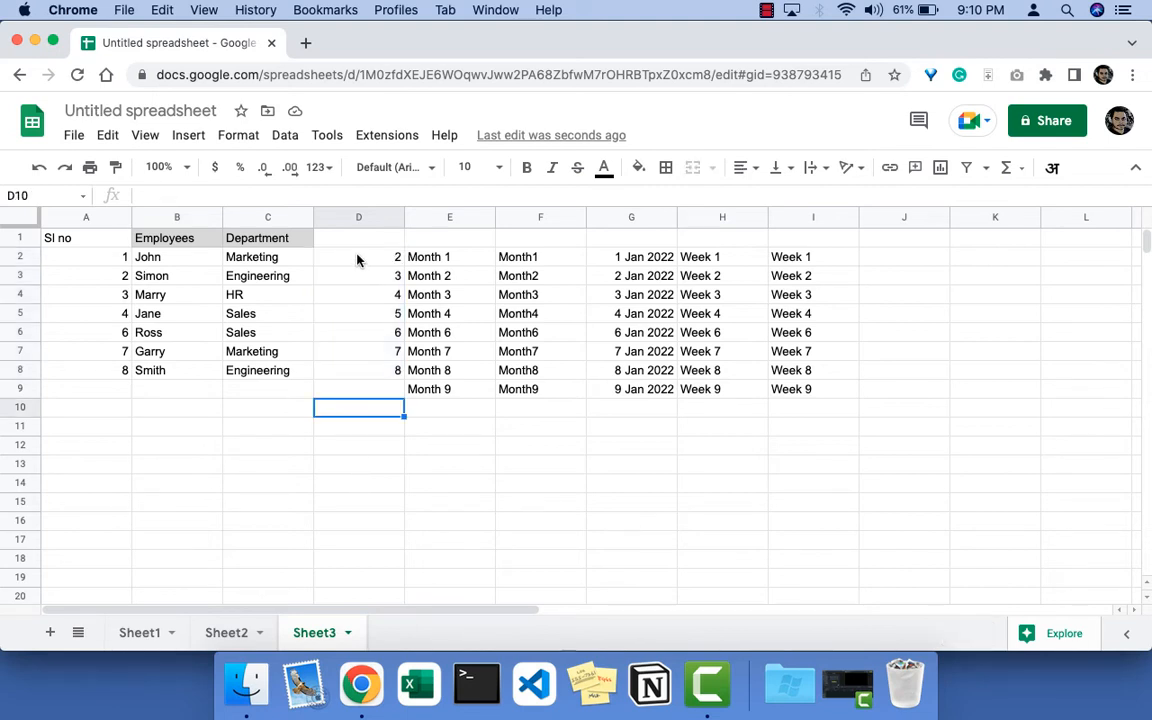
{"action": "left_click_drag", "start_coordinate": [92, 264], "coordinate": [108, 375]}
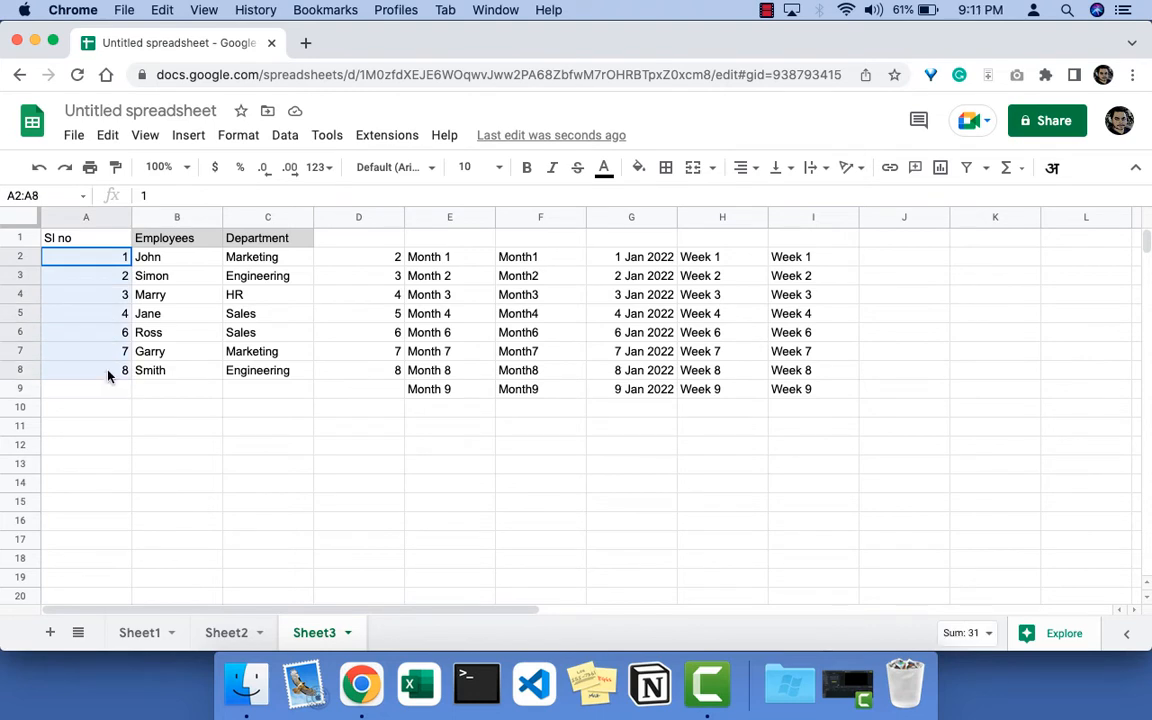
Step: Change the formula in D2 to =ROW(C2)-1 and fill it down to D8
{"action": "left_click", "coordinate": [385, 258]}
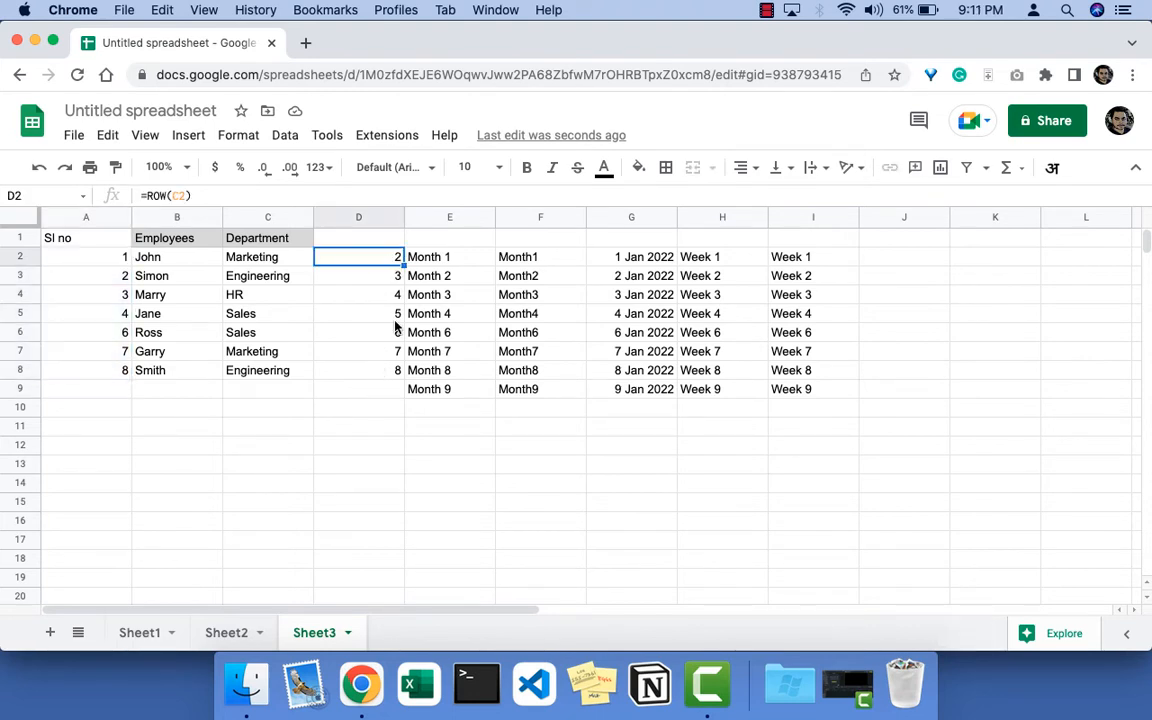
{"action": "left_click", "coordinate": [207, 189]}
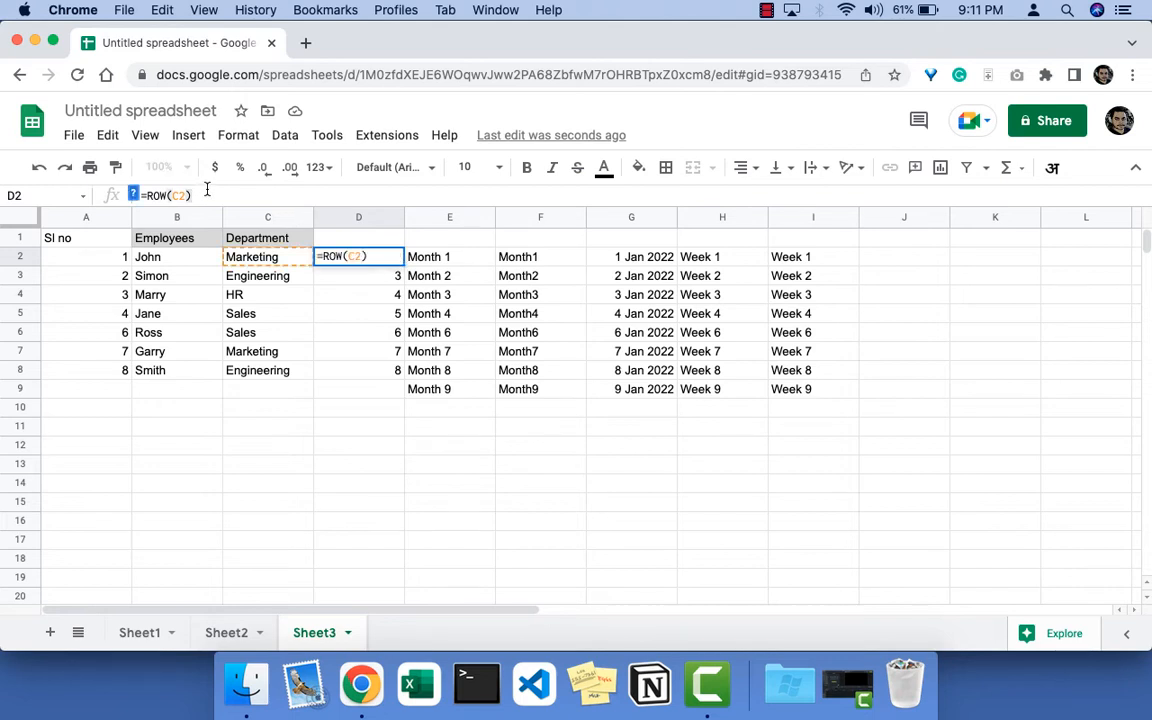
{"action": "type", "text": "-1"}
{"action": "key", "text": "Return"}
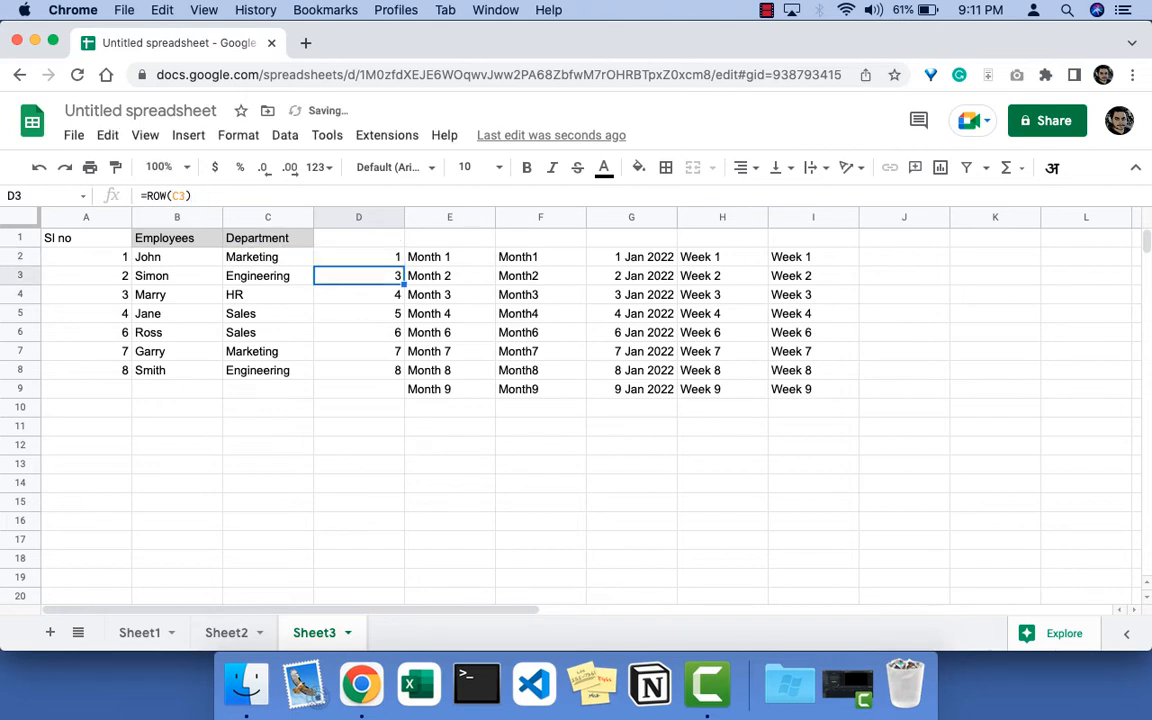
{"action": "left_click", "coordinate": [352, 259]}
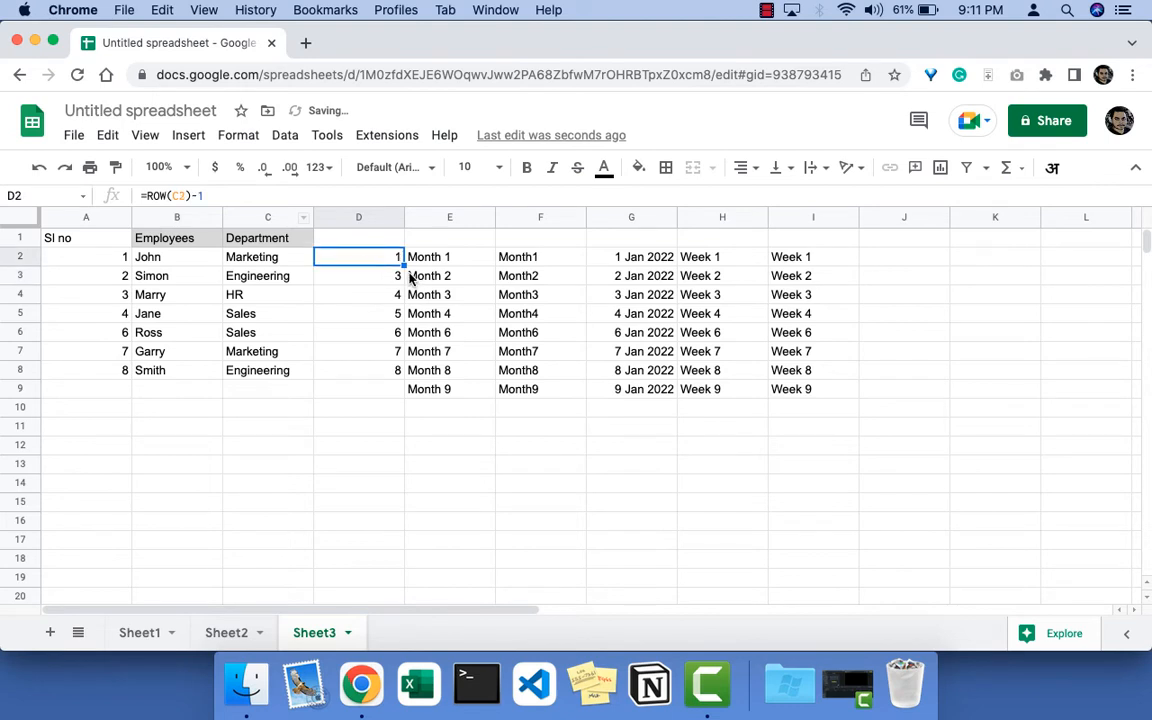
{"action": "left_click_drag", "start_coordinate": [403, 265], "coordinate": [388, 386]}
{"action": "left_click", "coordinate": [370, 424]}
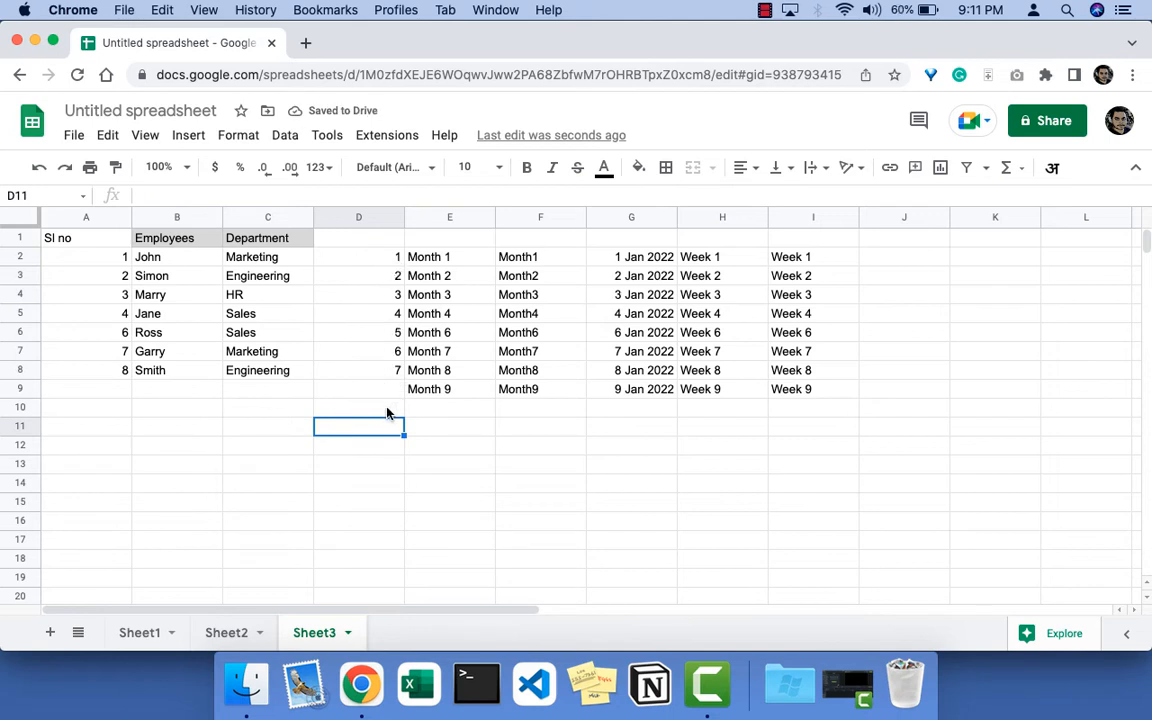
Step: Delete row 6, the fifth employee's record, from the sheet to test the formula-based numbering
{"action": "left_click", "coordinate": [370, 337]}
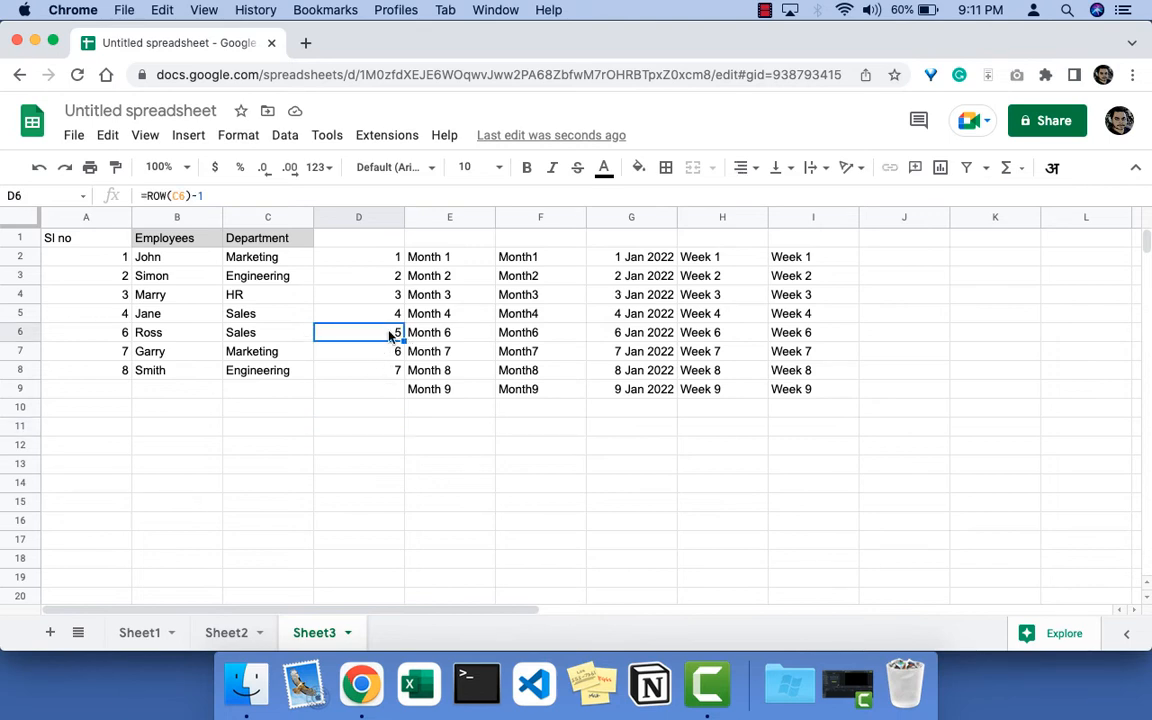
{"action": "left_click", "coordinate": [21, 333]}
{"action": "right_click", "coordinate": [21, 333]}
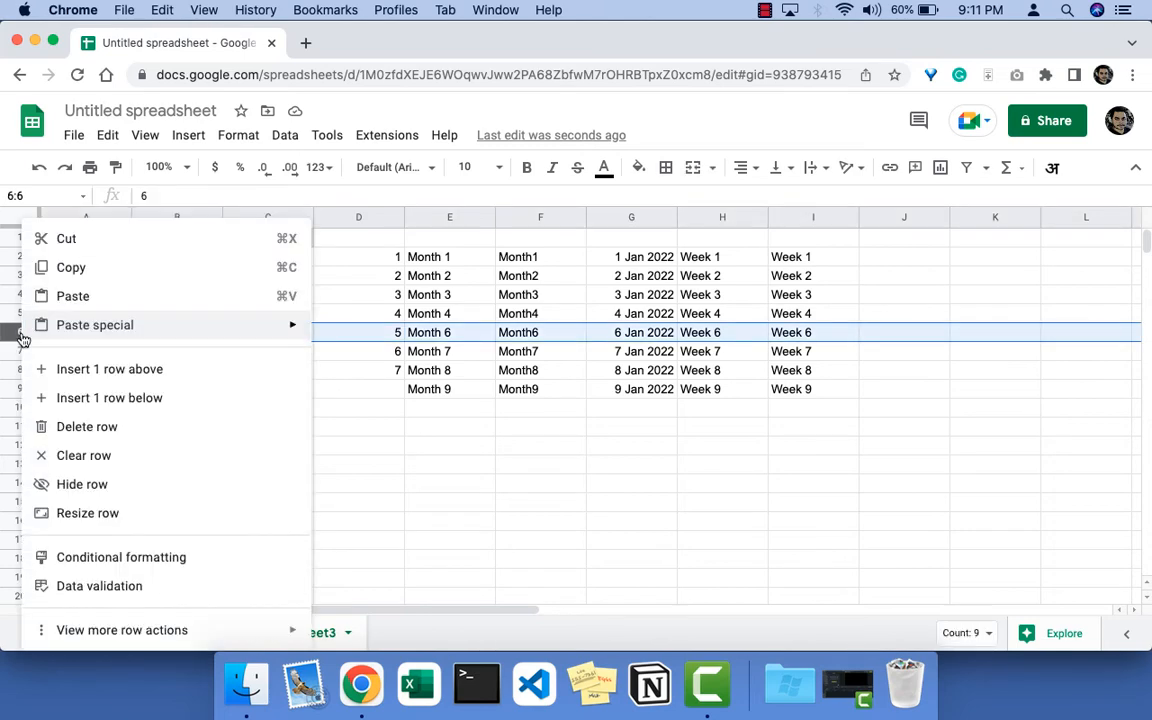
{"action": "left_click", "coordinate": [68, 424]}
{"action": "left_click", "coordinate": [380, 391]}
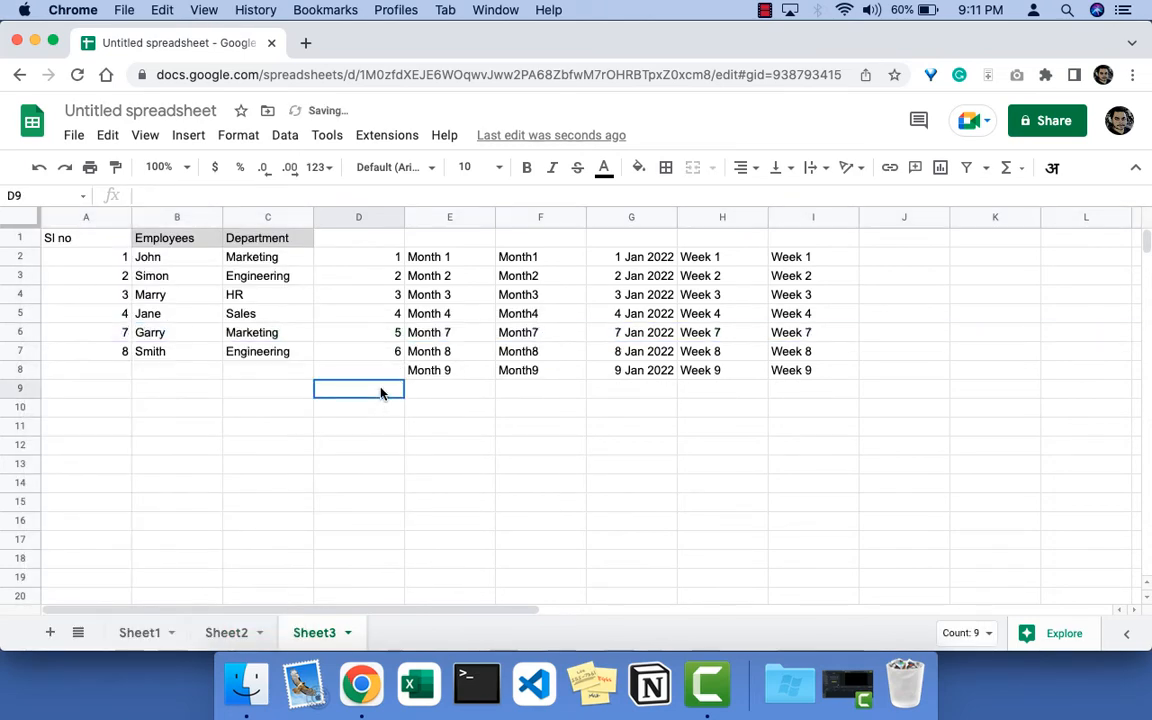
Step: Compare the formula-based serial numbers in D2 to D7 with the fixed ones in A2 to A7 for gaps
{"action": "left_click_drag", "start_coordinate": [378, 262], "coordinate": [391, 357]}
{"action": "left_click", "coordinate": [387, 319]}
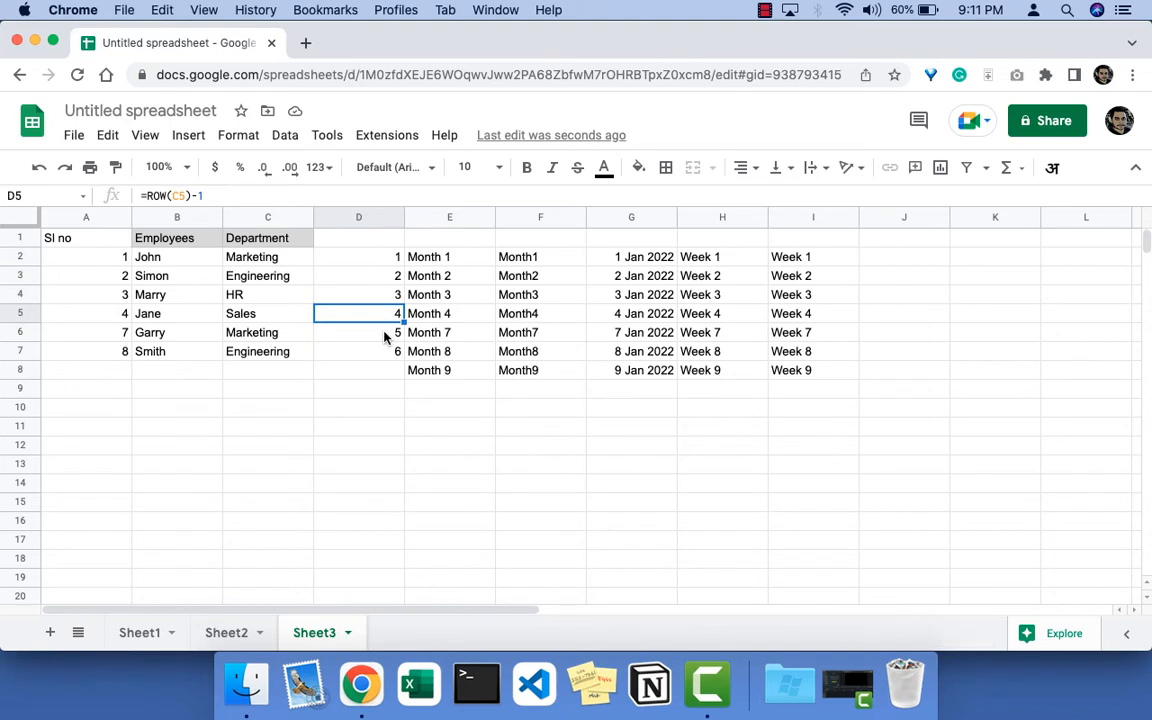
{"action": "left_click", "coordinate": [387, 335]}
{"action": "left_click", "coordinate": [389, 352]}
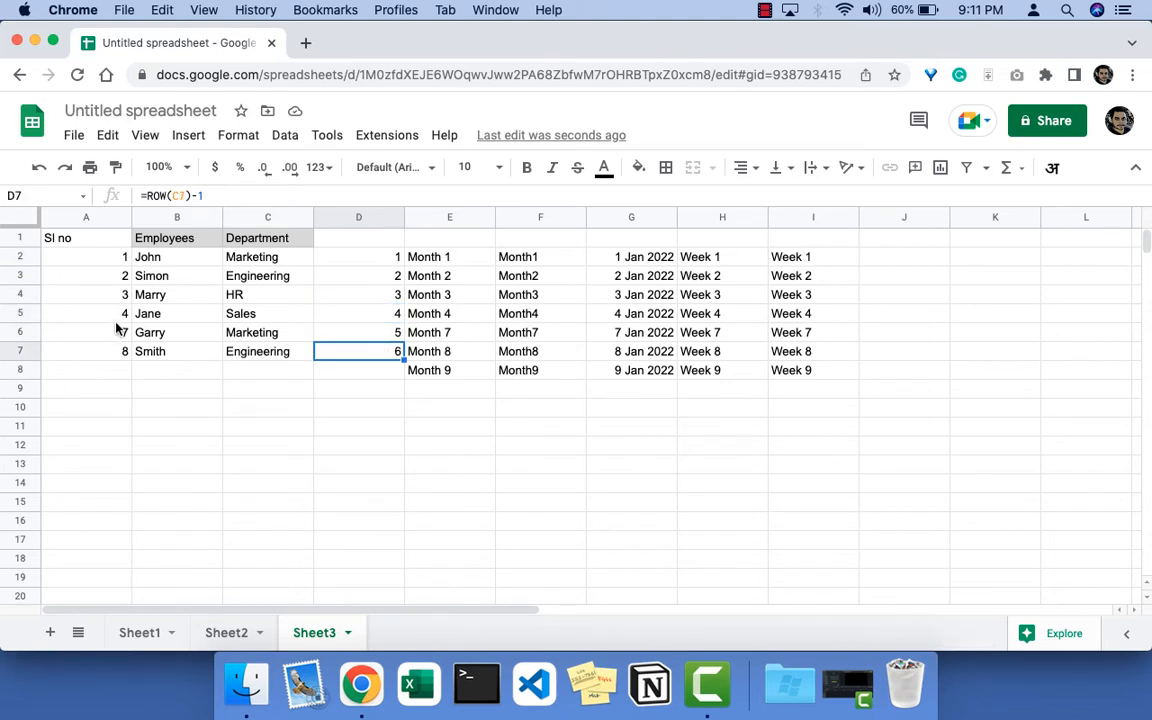
{"action": "left_click", "coordinate": [120, 316]}
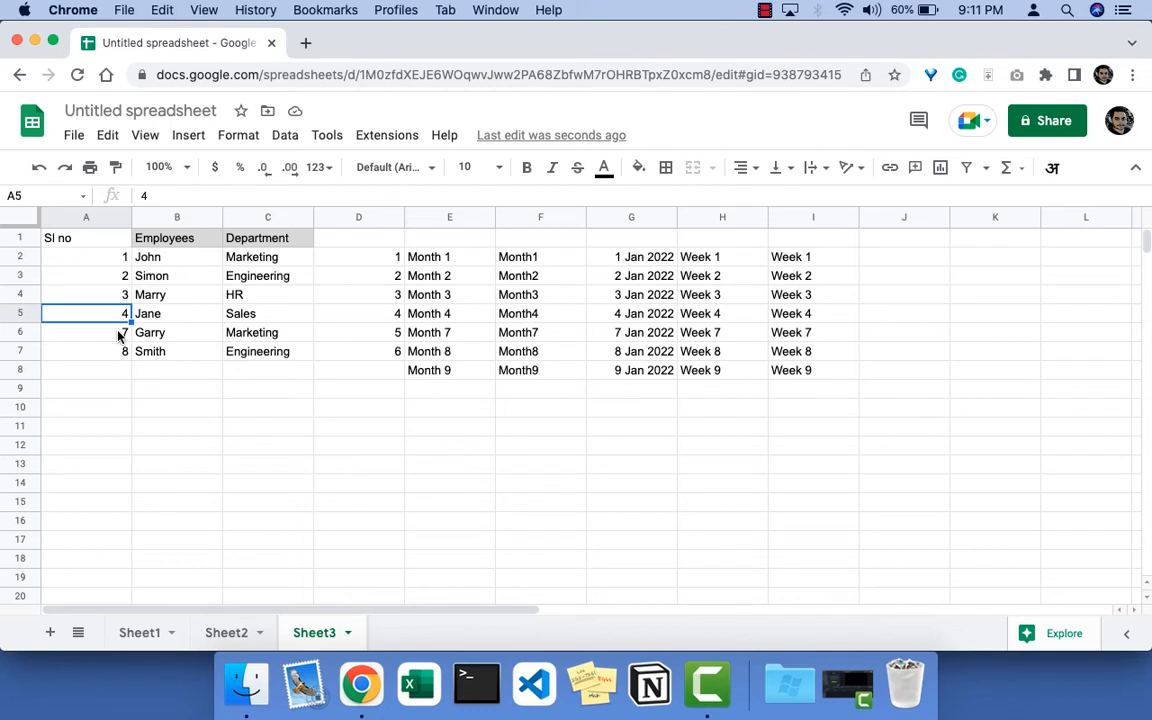
{"action": "left_click", "coordinate": [119, 336]}
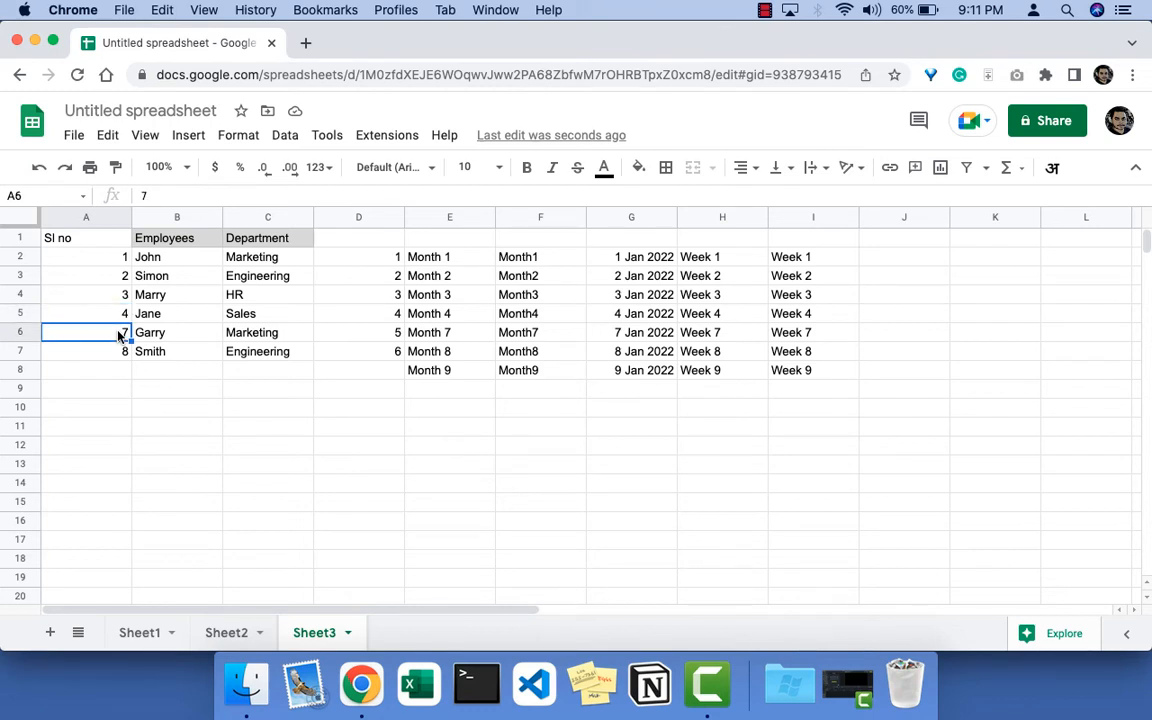
{"action": "left_click", "coordinate": [372, 260]}
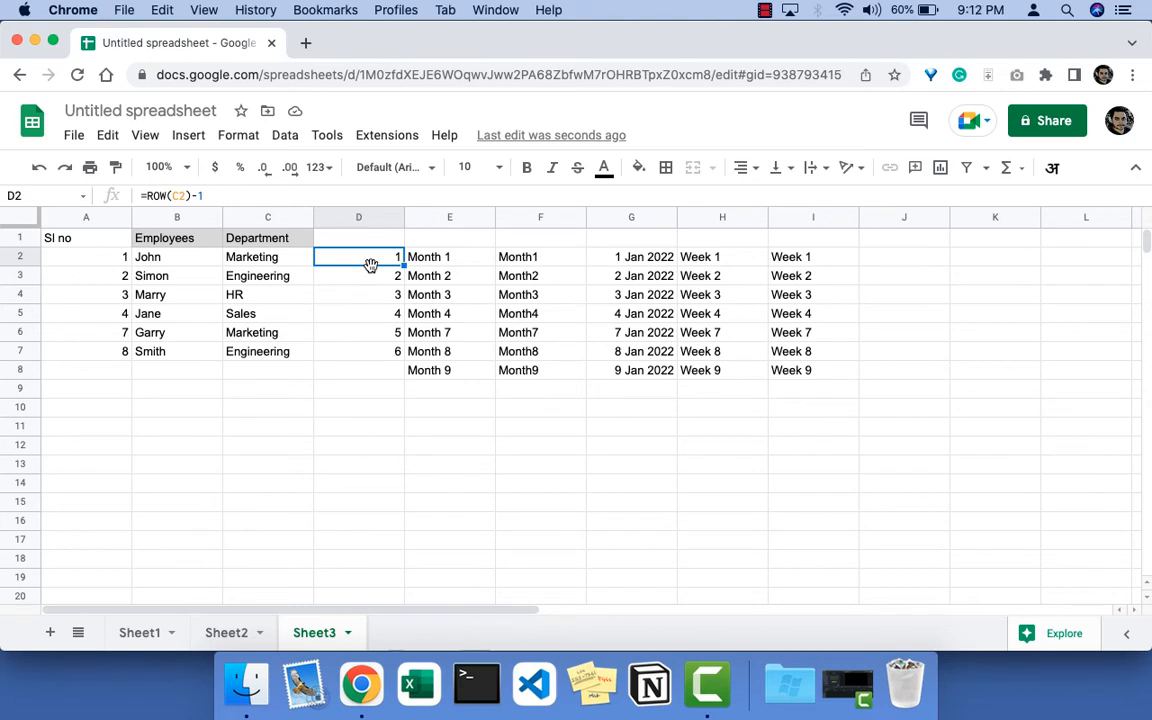
{"action": "left_click", "coordinate": [374, 395]}
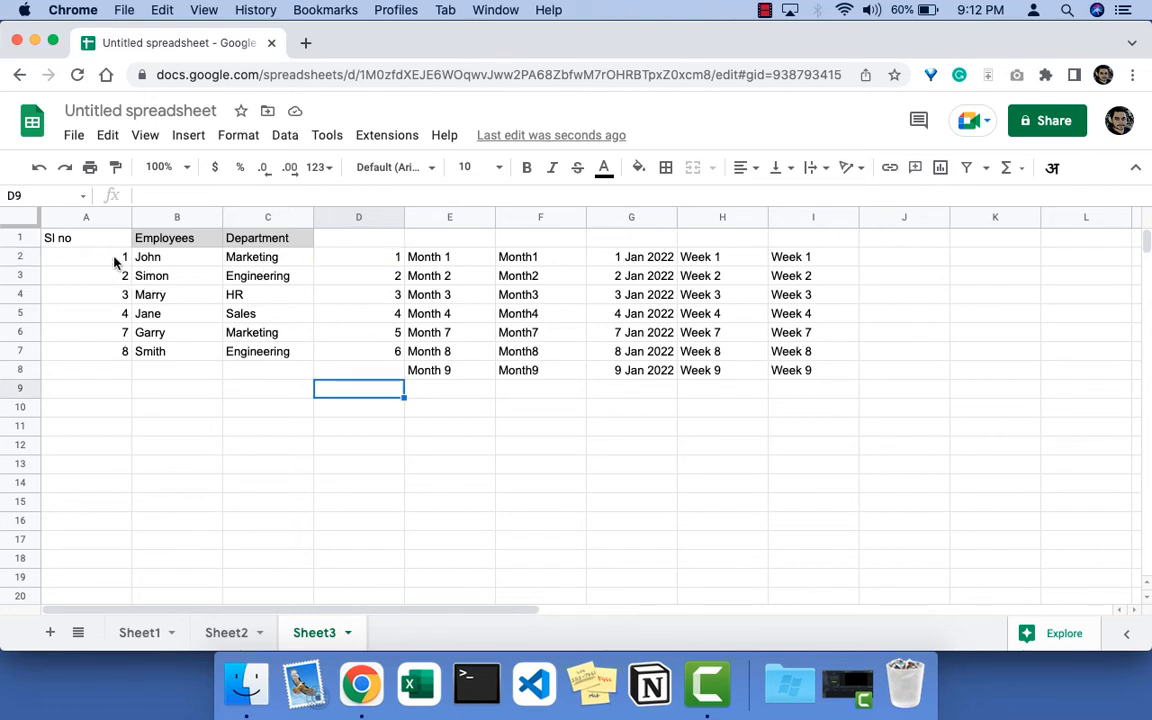
{"action": "left_click_drag", "start_coordinate": [116, 260], "coordinate": [108, 352]}
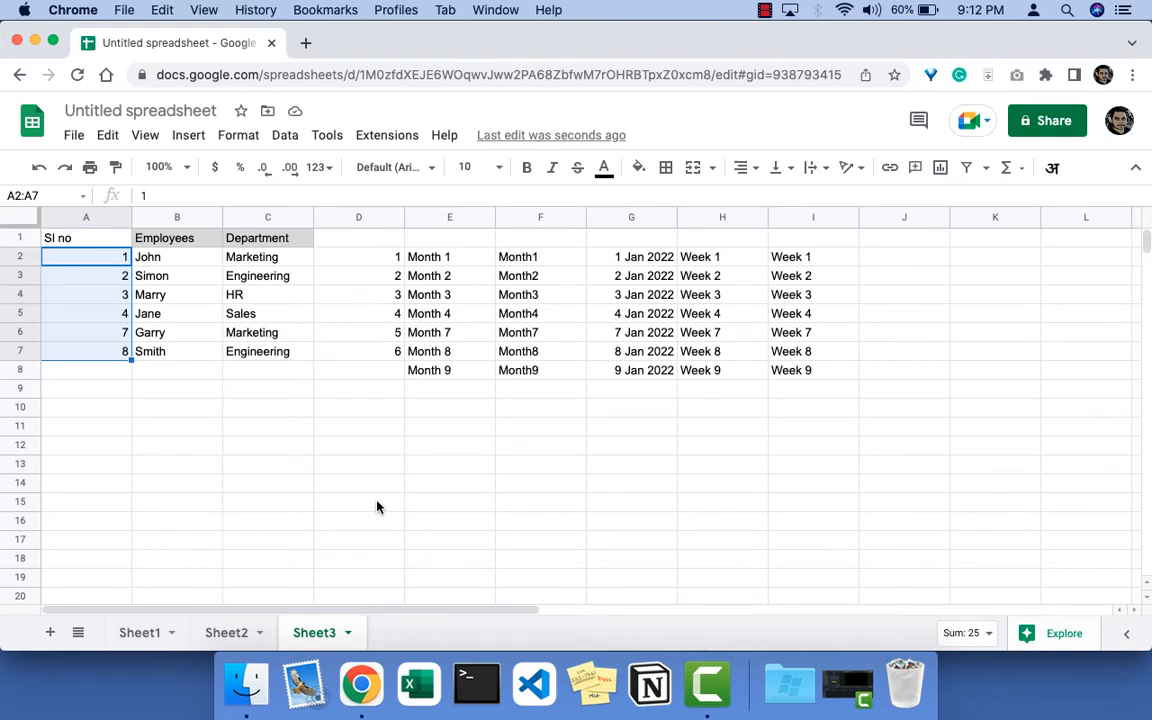
Step: Enter 1 in E12 and 2 in F12, and autofill the series across to I12
{"action": "left_click", "coordinate": [446, 451]}
{"action": "type", "text": "1"}
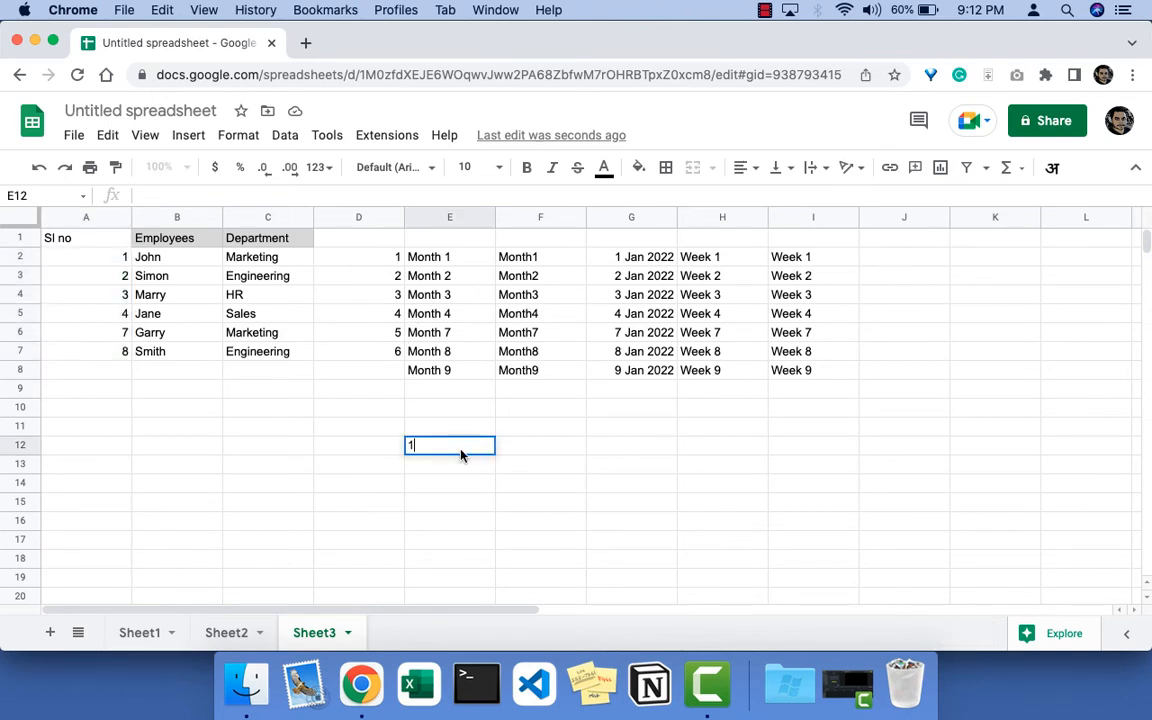
{"action": "left_click", "coordinate": [567, 456]}
{"action": "type", "text": "2"}
{"action": "left_click", "coordinate": [594, 487]}
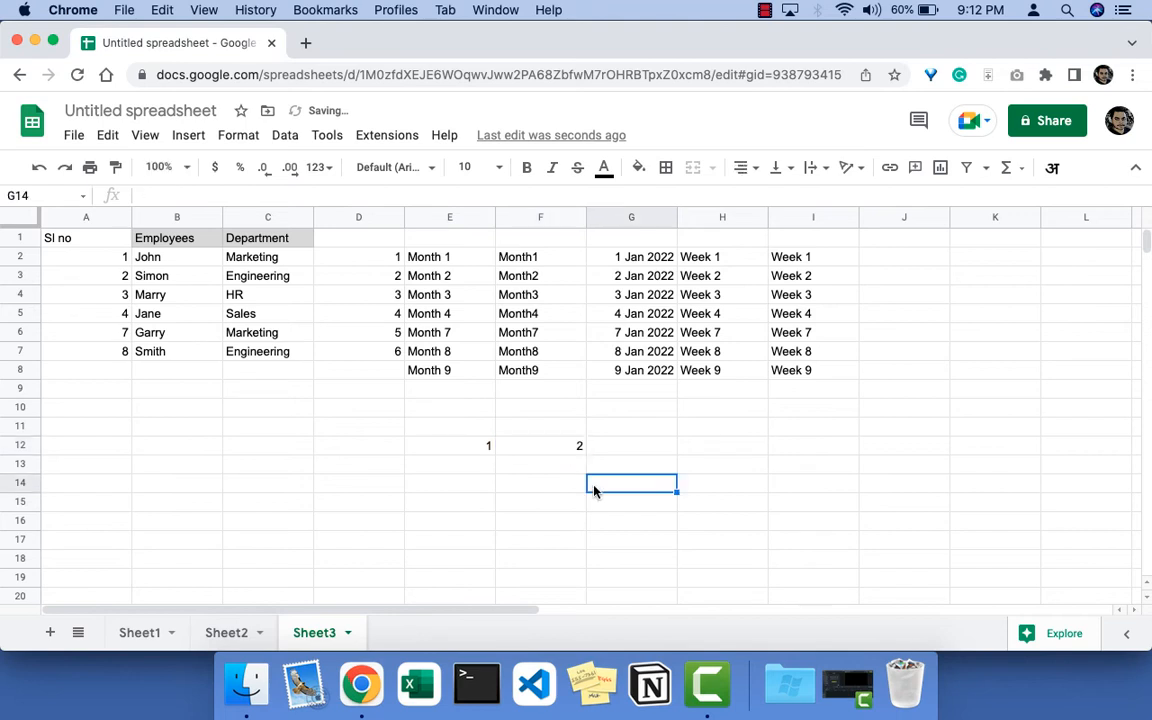
{"action": "left_click_drag", "start_coordinate": [475, 456], "coordinate": [846, 459]}
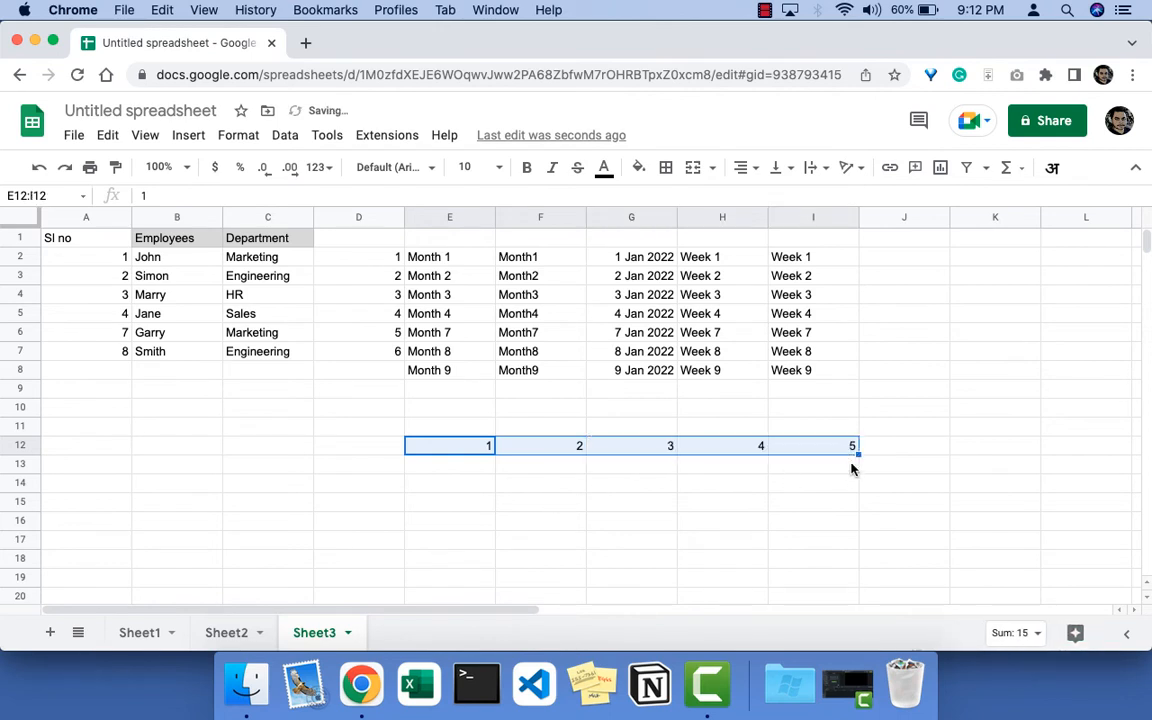
Step: Enter the formula =COLUMN(E12) in cell E13
{"action": "left_click", "coordinate": [458, 474]}
{"action": "type", "text": "="}
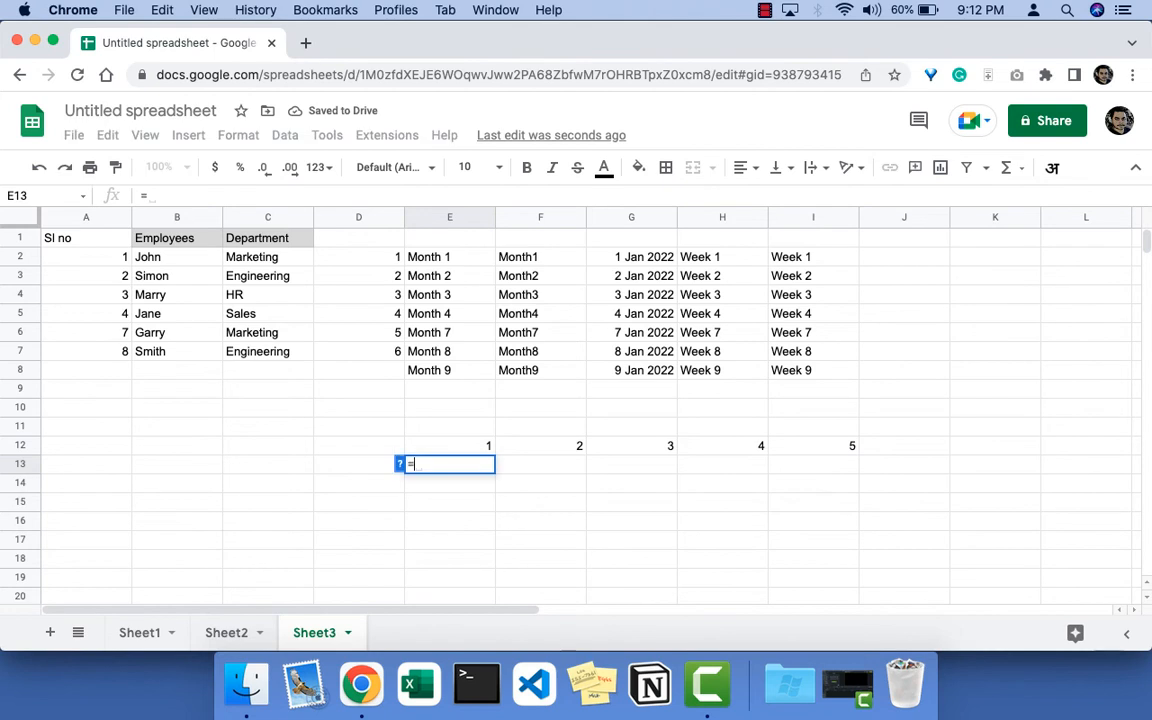
{"action": "type", "text": "COLUMN("}
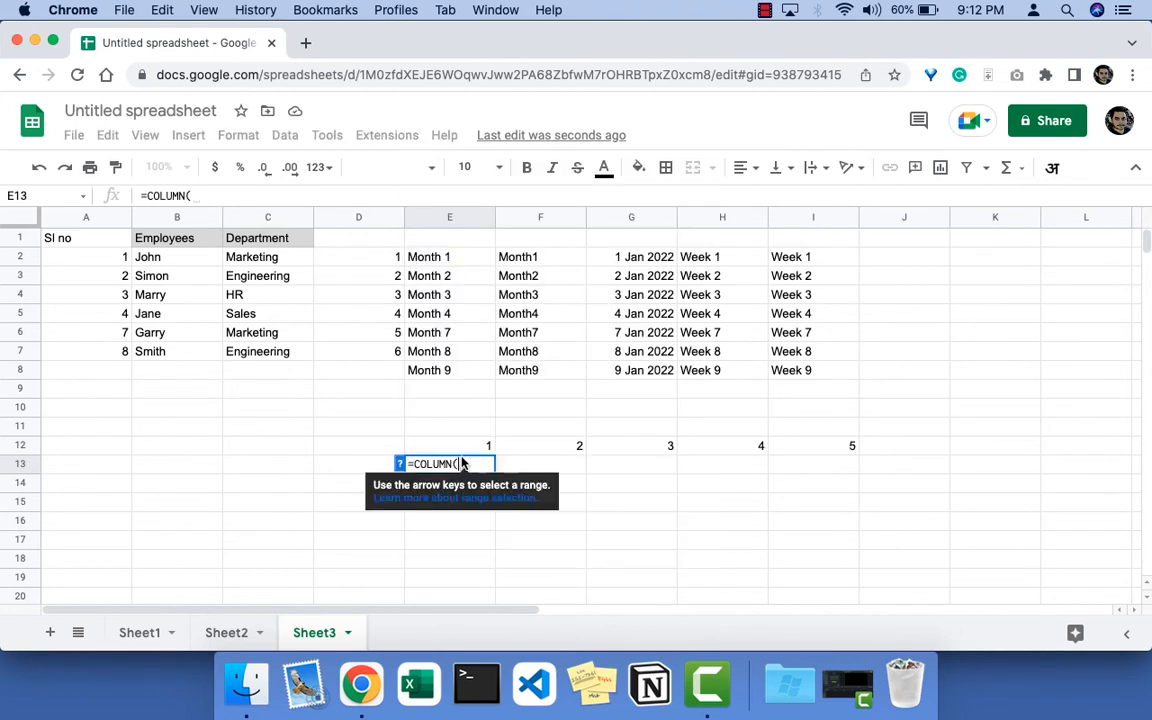
{"action": "key", "text": "Up"}
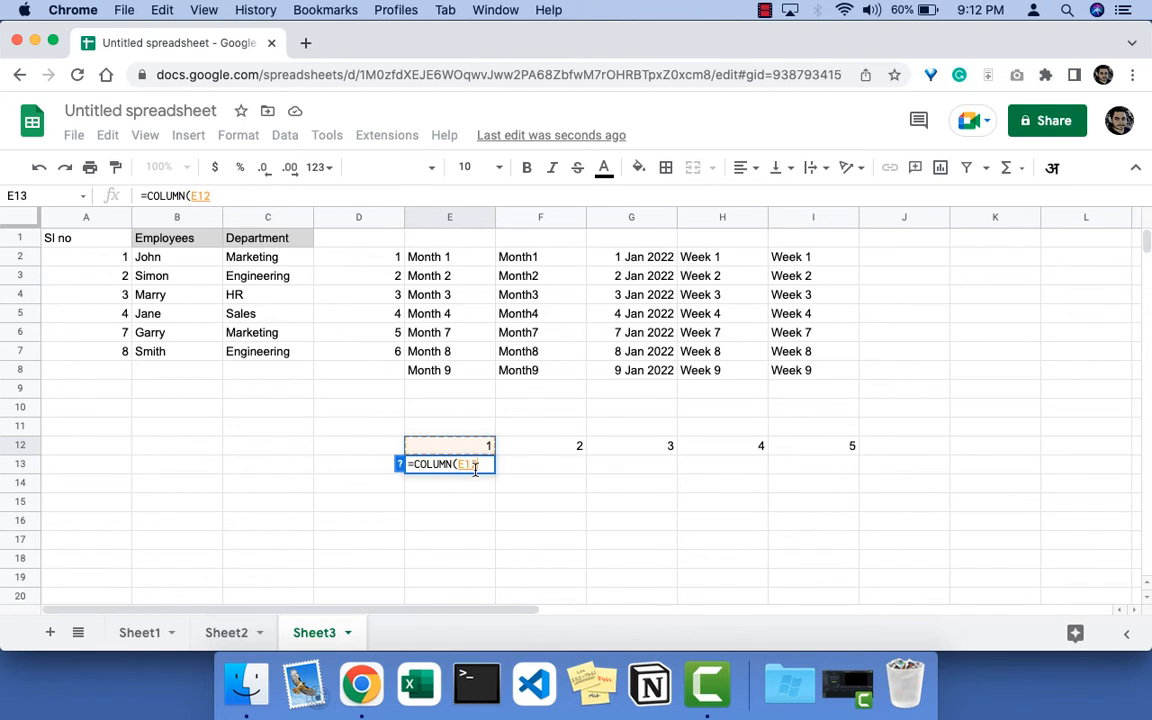
{"action": "type", "text": ")"}
{"action": "key", "text": "Return"}
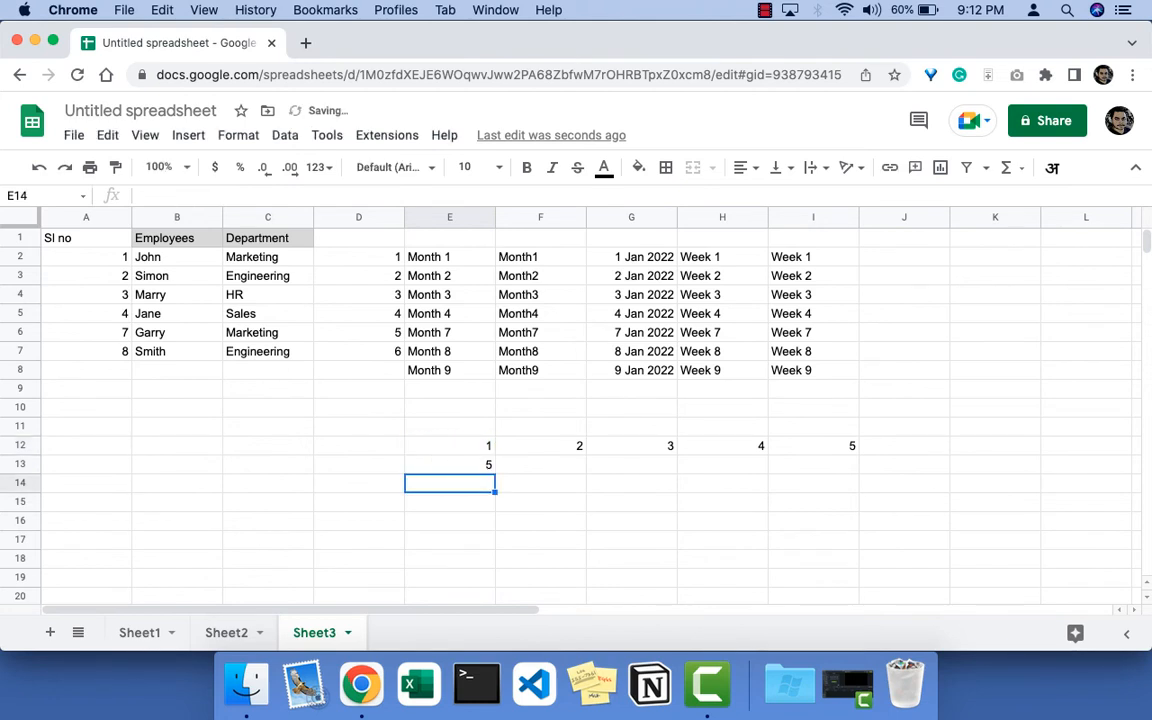
Step: Change the formula in E13 to =COLUMN(E12)-4 and fill it across to I13
{"action": "left_click", "coordinate": [480, 466]}
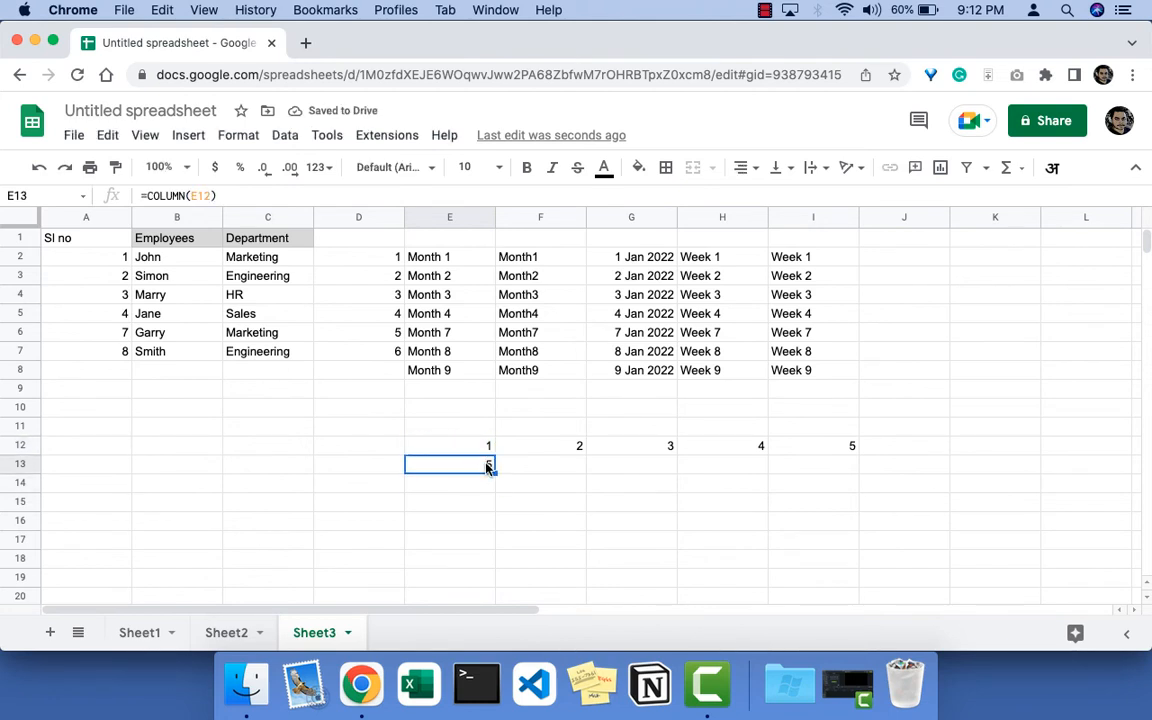
{"action": "left_click", "coordinate": [238, 197]}
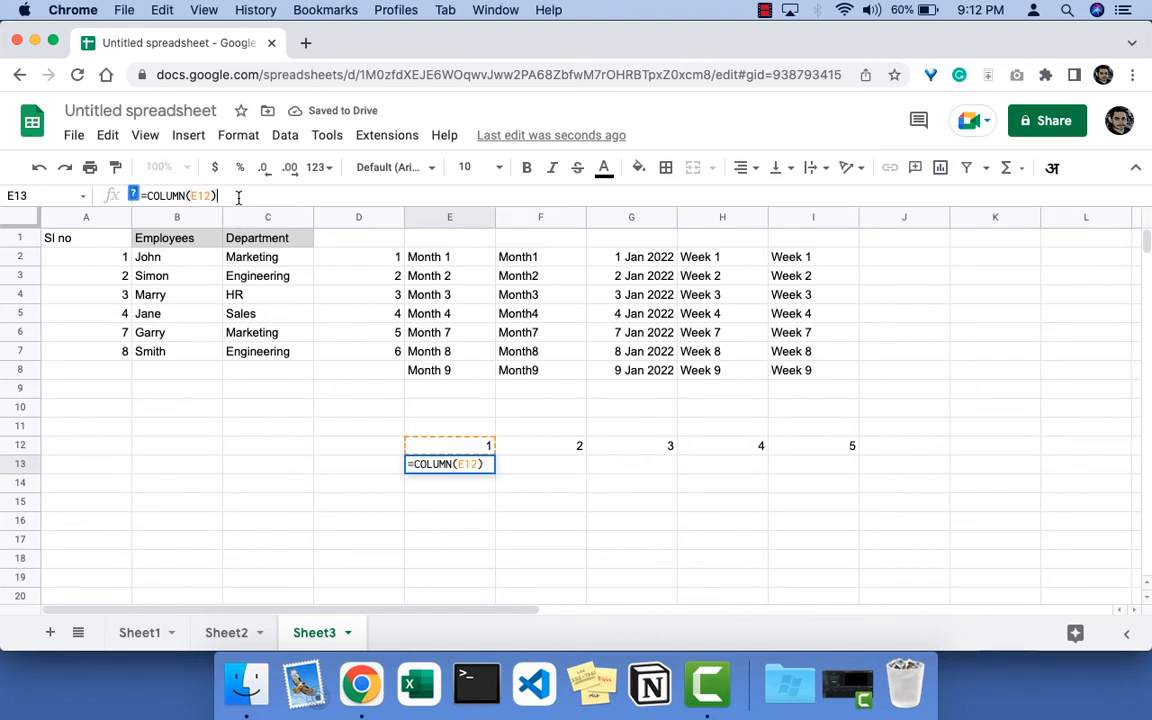
{"action": "type", "text": "-4"}
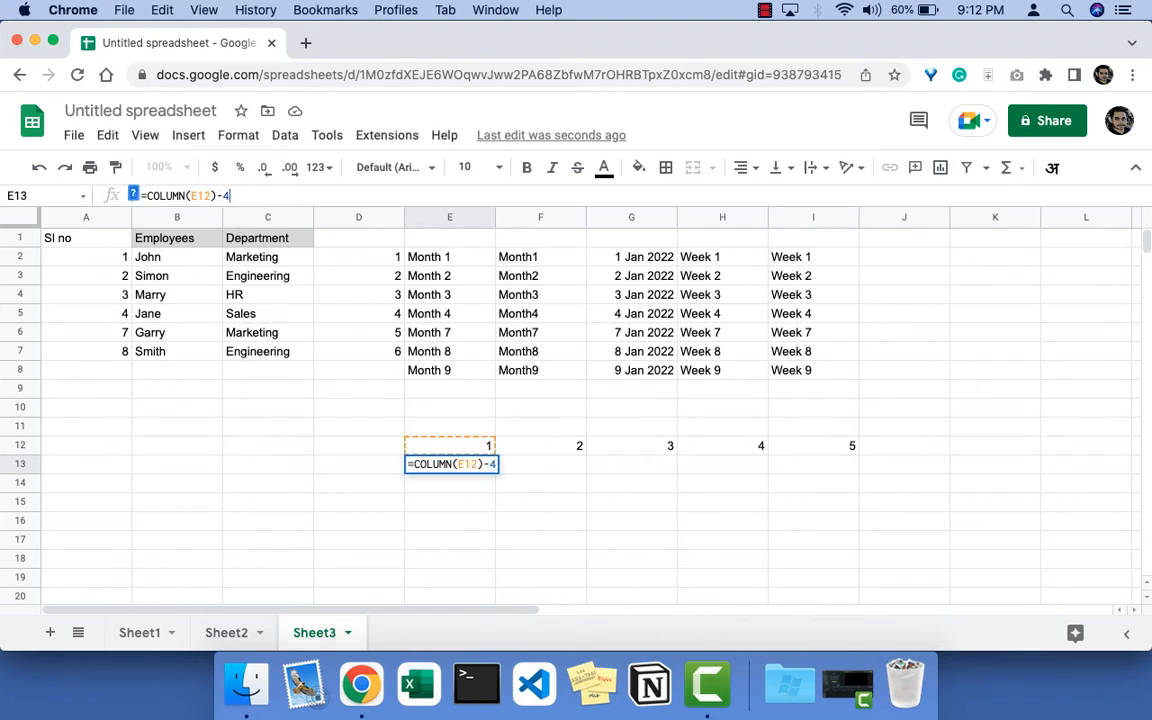
{"action": "key", "text": "Return"}
{"action": "left_click", "coordinate": [490, 465]}
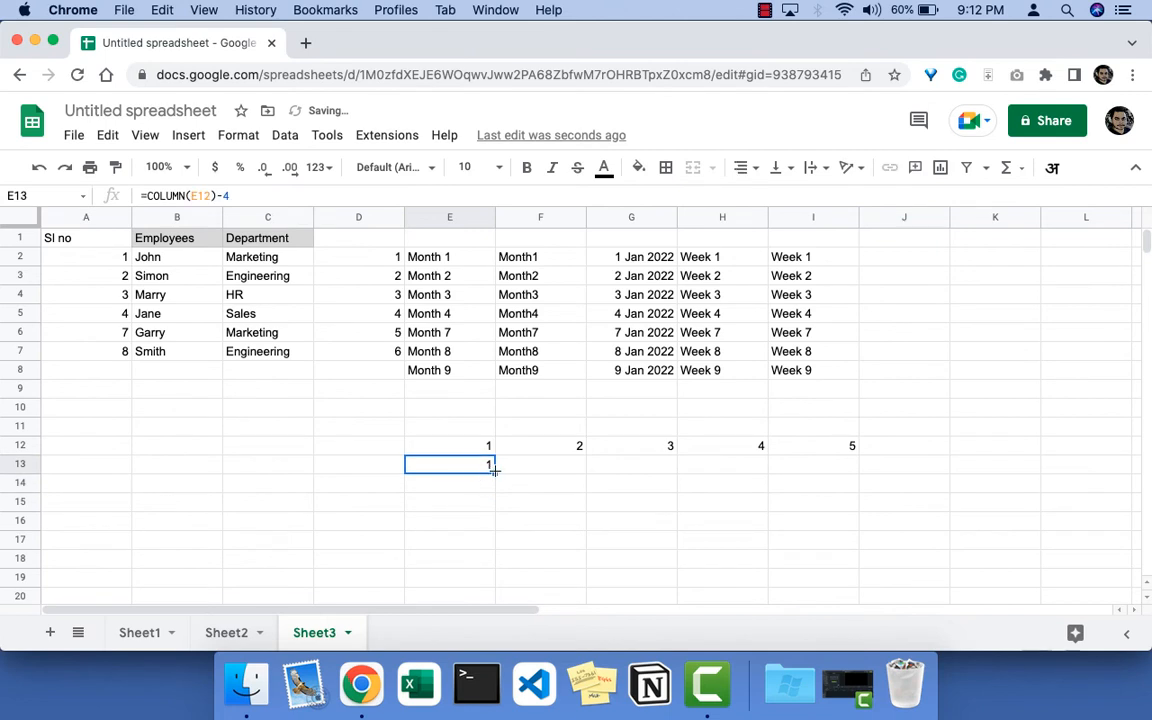
{"action": "left_click_drag", "start_coordinate": [494, 470], "coordinate": [818, 490]}
{"action": "left_click", "coordinate": [830, 518]}
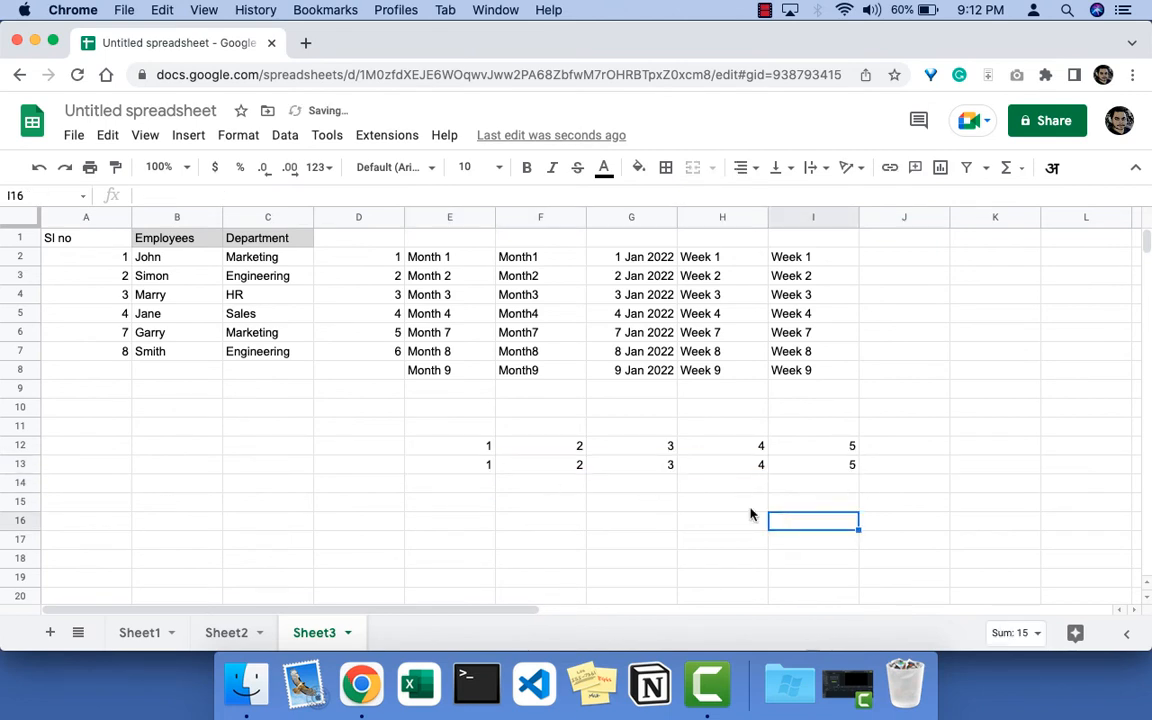
Step: Review the COLUMN series in E13 to I13 and the serial numbers in A2 to A7 and D2 to D7
{"action": "left_click_drag", "start_coordinate": [470, 466], "coordinate": [822, 464]}
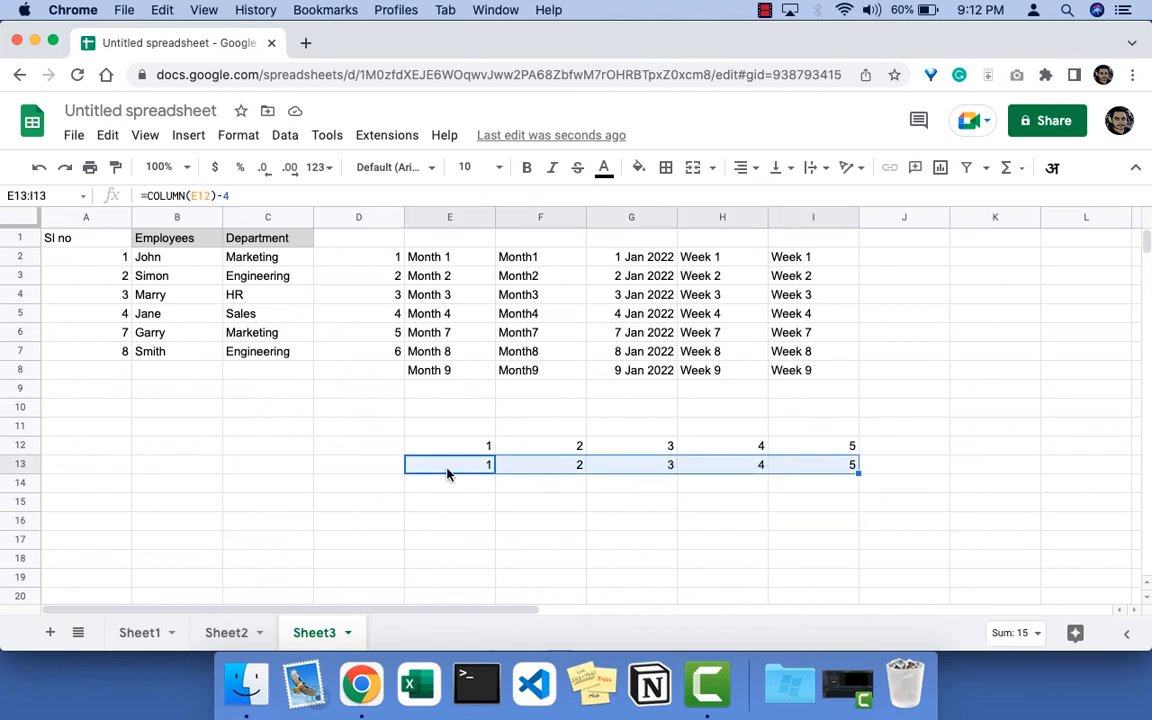
{"action": "left_click", "coordinate": [295, 465]}
{"action": "left_click_drag", "start_coordinate": [110, 254], "coordinate": [95, 352]}
{"action": "left_click", "coordinate": [182, 452]}
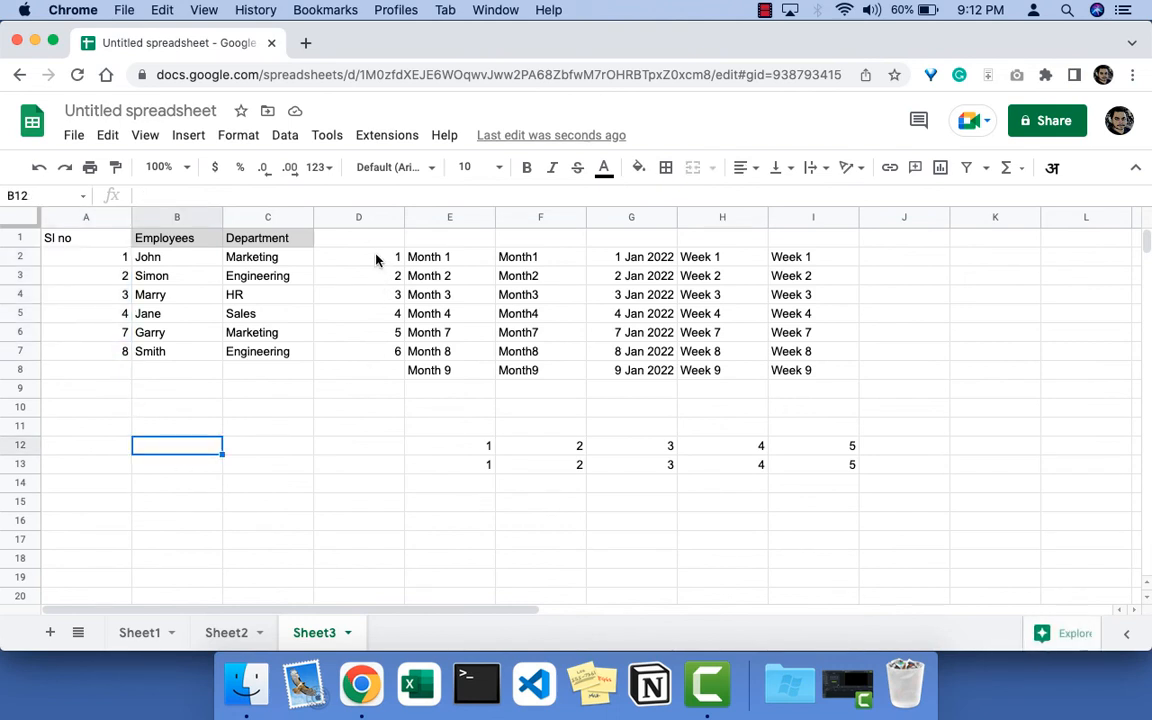
{"action": "left_click_drag", "start_coordinate": [378, 258], "coordinate": [380, 354]}
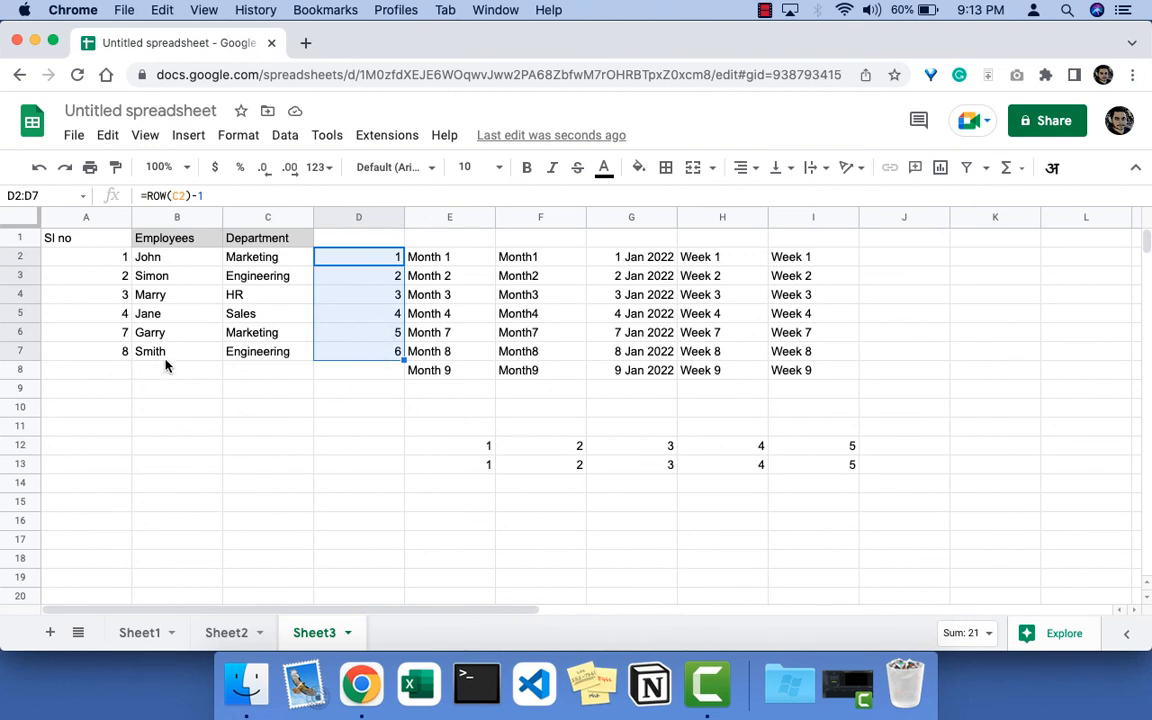
Step: Add the entries abc, hgg and uuyt to the Employees column in cells B8 to B10
{"action": "left_click", "coordinate": [193, 376]}
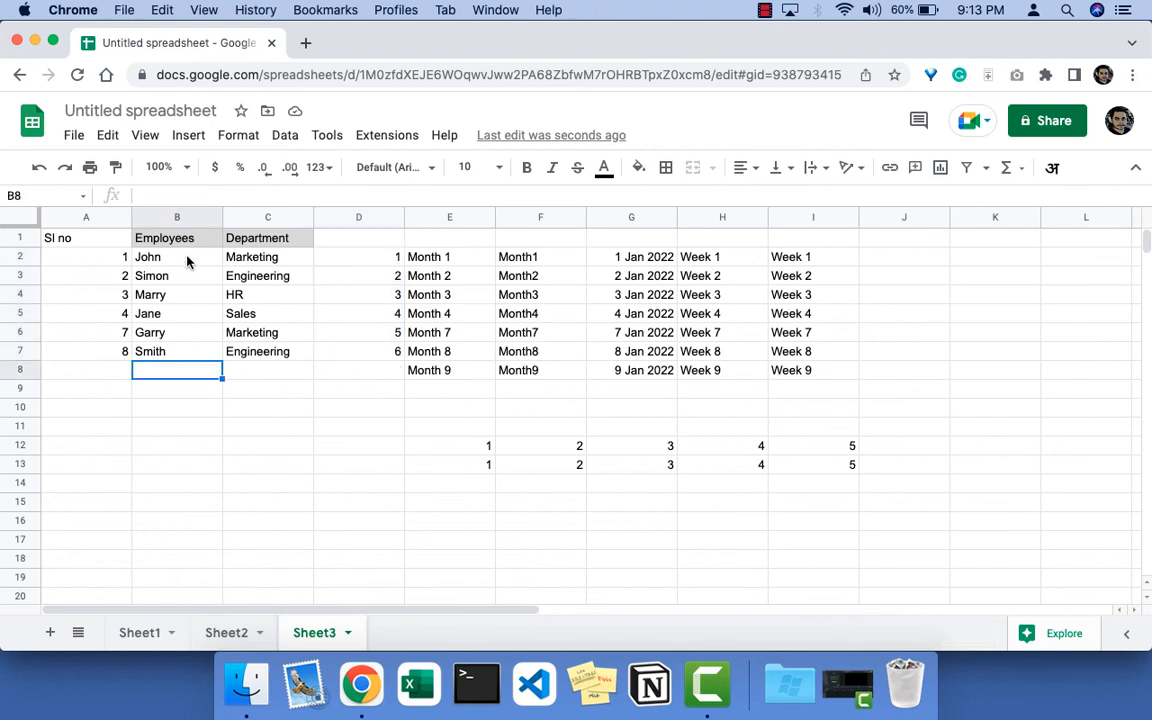
{"action": "left_click_drag", "start_coordinate": [188, 258], "coordinate": [185, 357]}
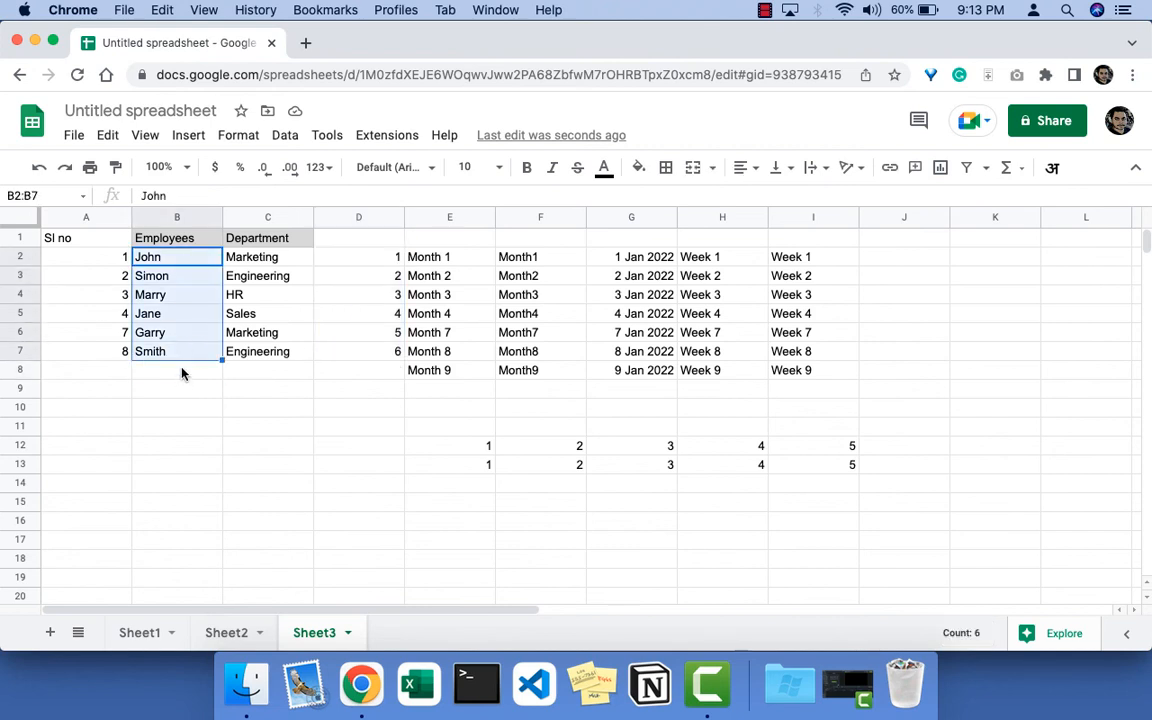
{"action": "left_click", "coordinate": [183, 374]}
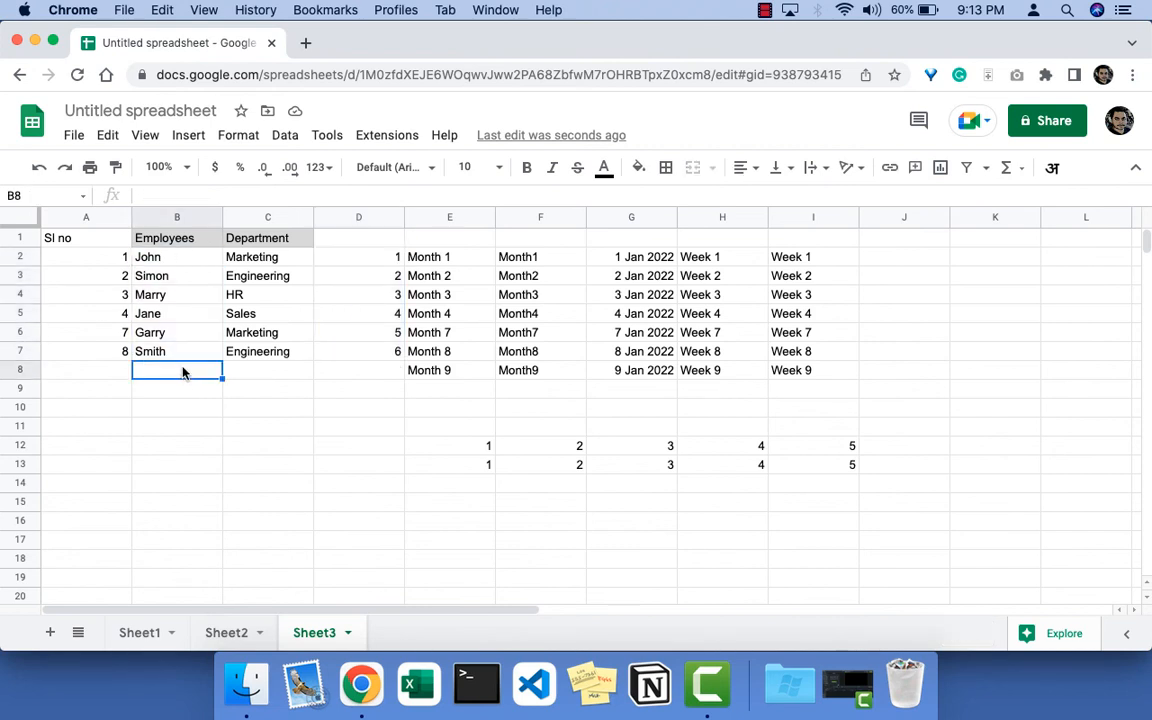
{"action": "type", "text": "abc"}
{"action": "key", "text": "Return"}
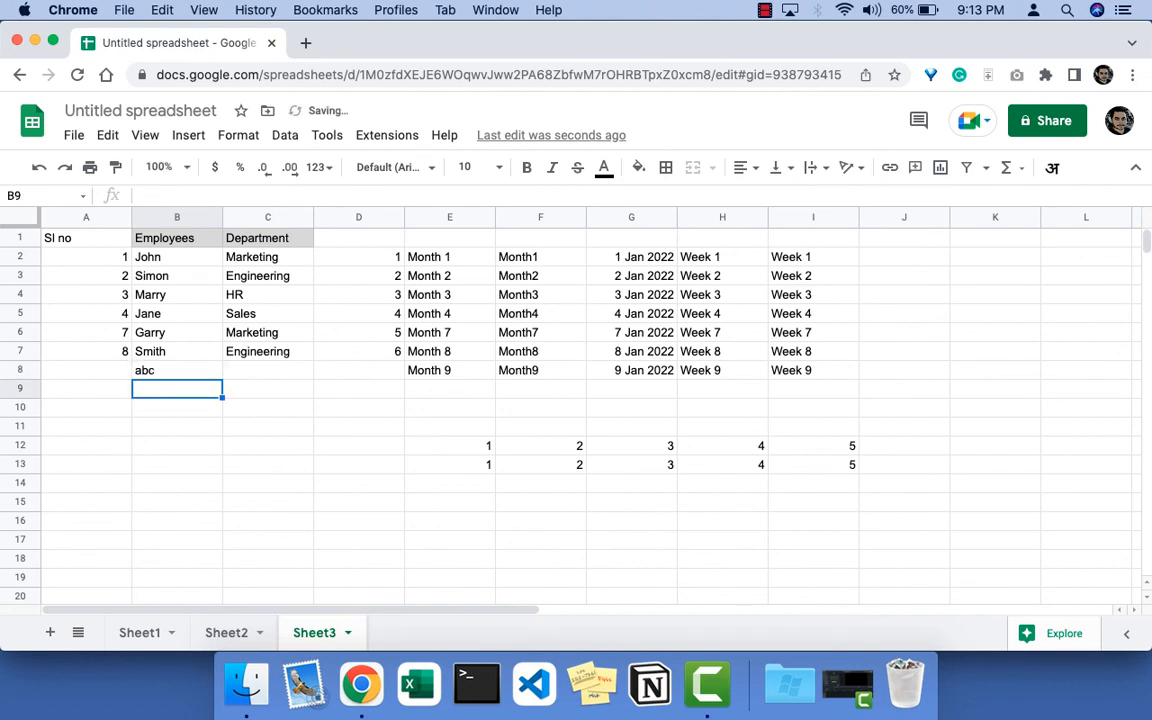
{"action": "type", "text": "hgg"}
{"action": "key", "text": "Return"}
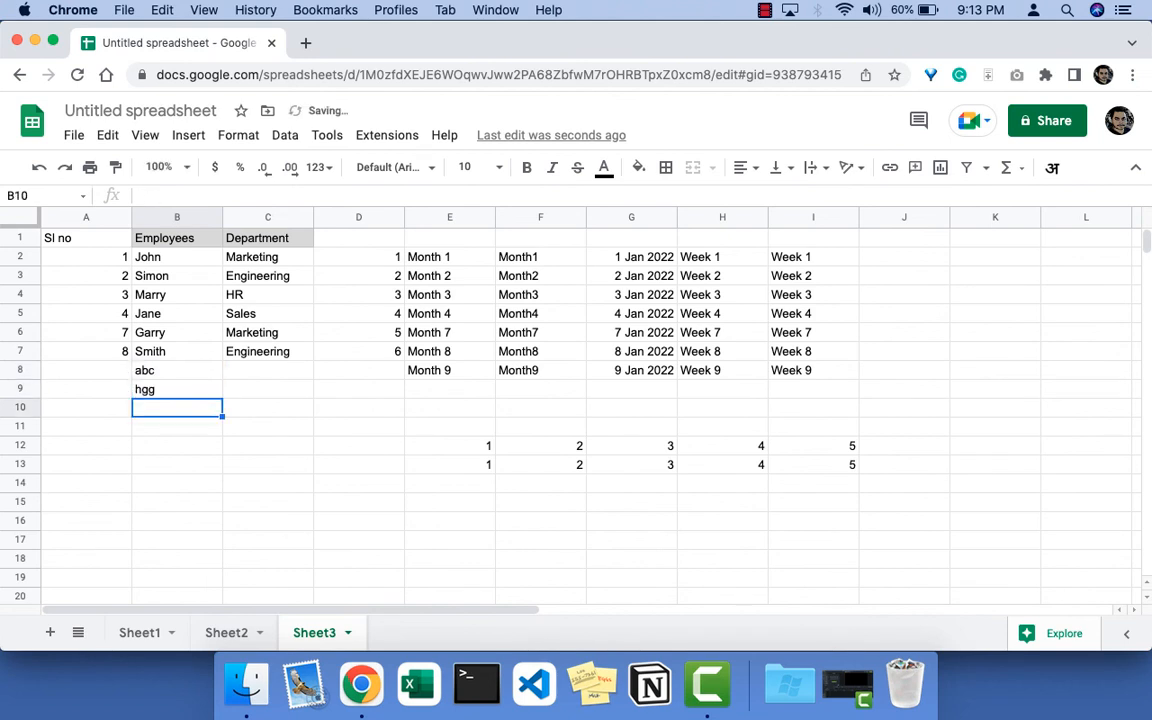
{"action": "type", "text": "uuyt"}
{"action": "key", "text": "Return"}
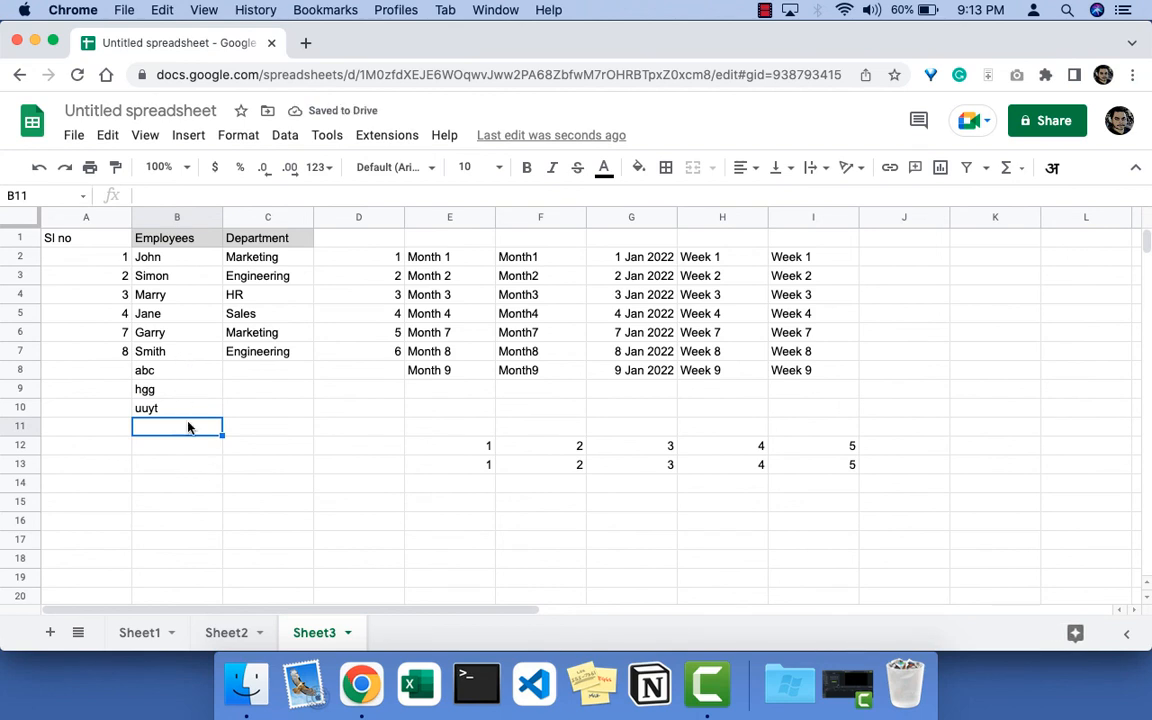
Step: Autofill the serial numbers from A6:A7 down to A10, and fill the ROW formula in D7 down to D10
{"action": "left_click_drag", "start_coordinate": [118, 334], "coordinate": [124, 424]}
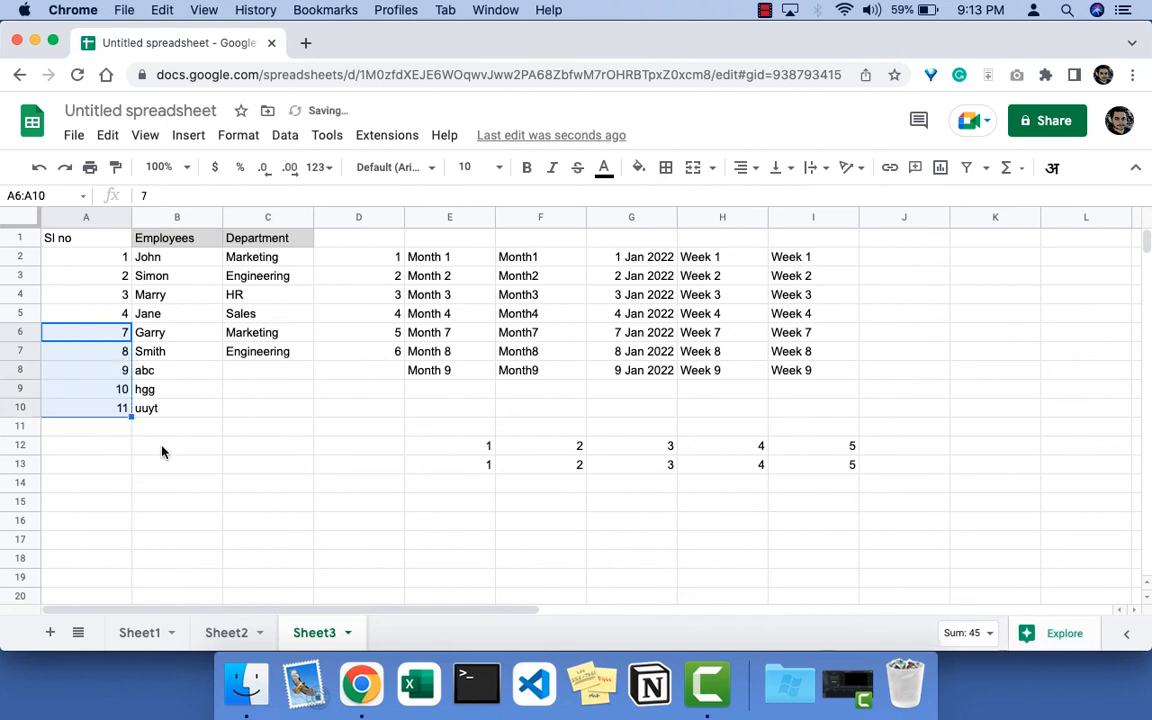
{"action": "left_click", "coordinate": [165, 448]}
{"action": "left_click", "coordinate": [388, 356]}
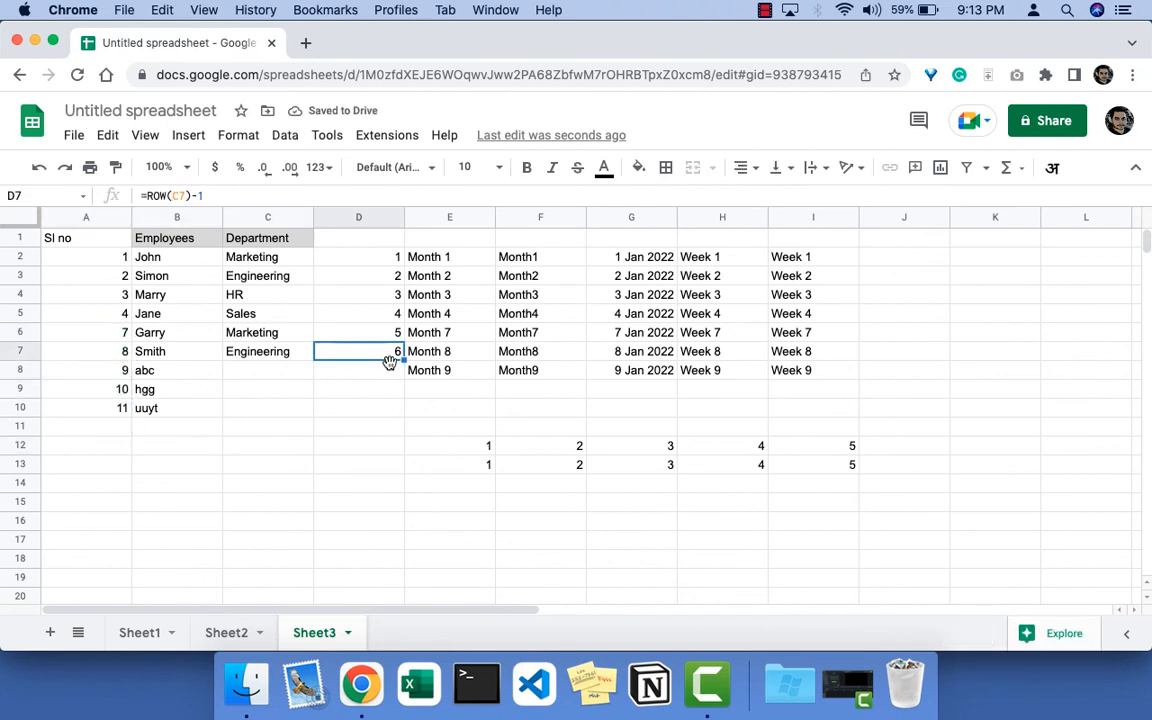
{"action": "left_click_drag", "start_coordinate": [404, 362], "coordinate": [392, 406]}
{"action": "left_click", "coordinate": [329, 483]}
Step: Add the entry ddd to the Employees column in cell B11, leaving its serial number cell A11 empty
{"action": "left_click", "coordinate": [173, 373]}
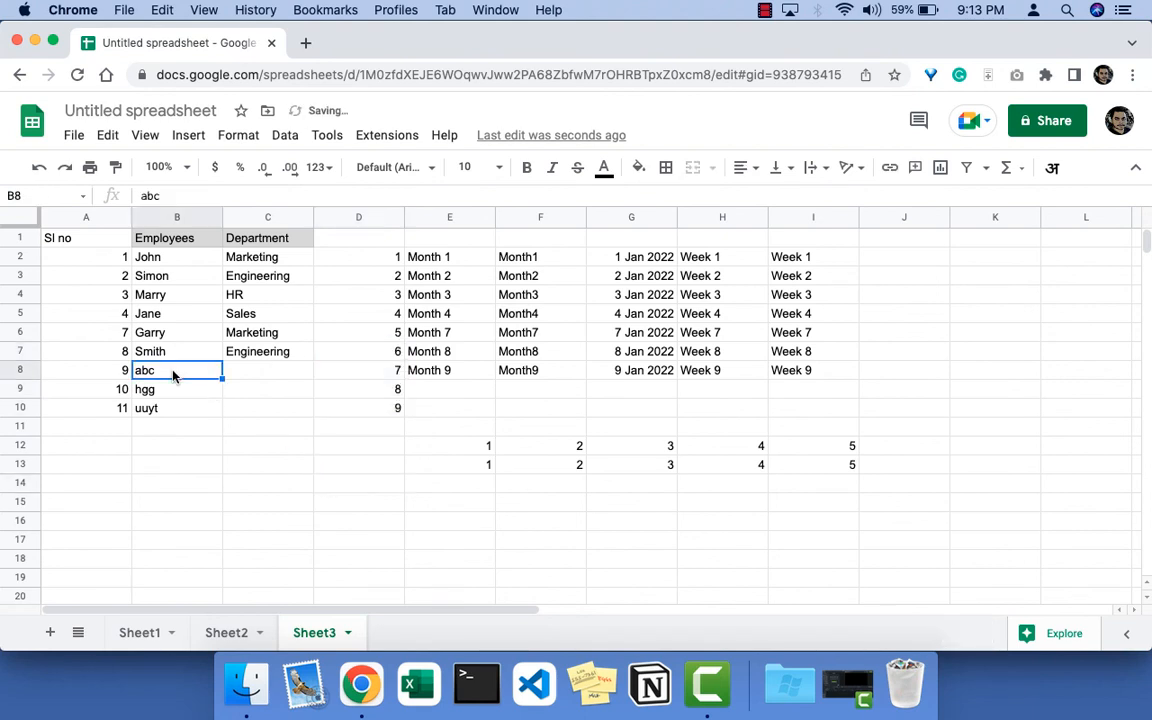
{"action": "left_click", "coordinate": [176, 427]}
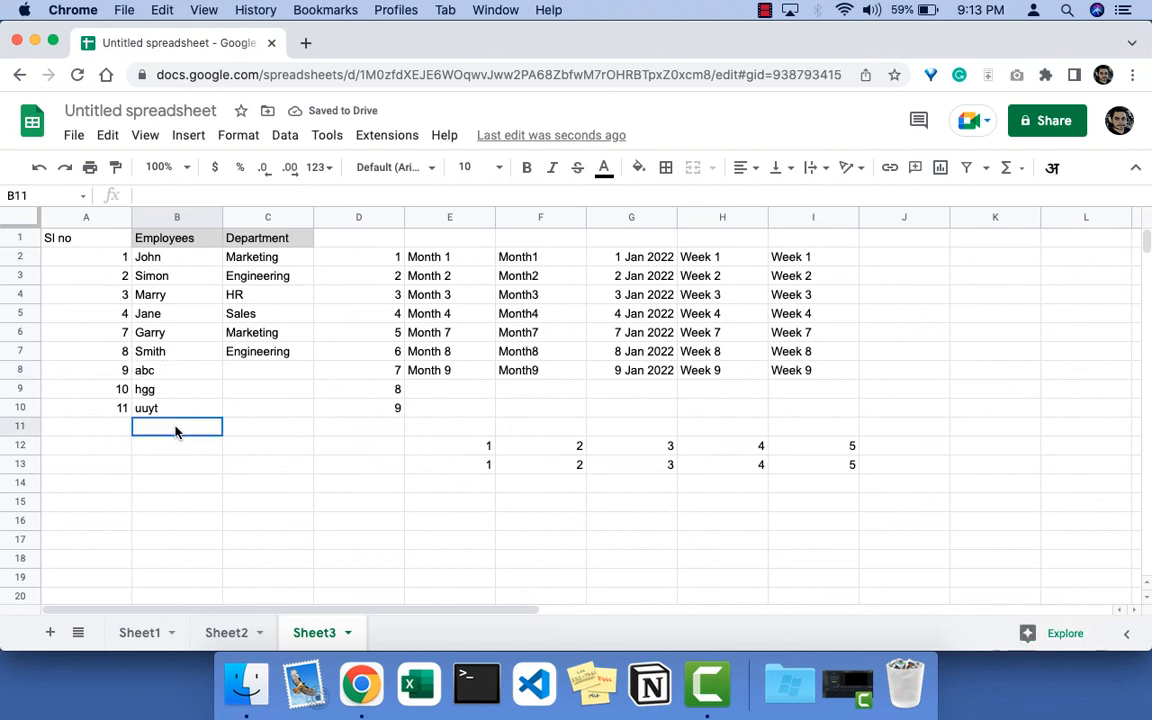
{"action": "type", "text": "ddd"}
{"action": "key", "text": "Return"}
{"action": "left_click", "coordinate": [116, 430]}
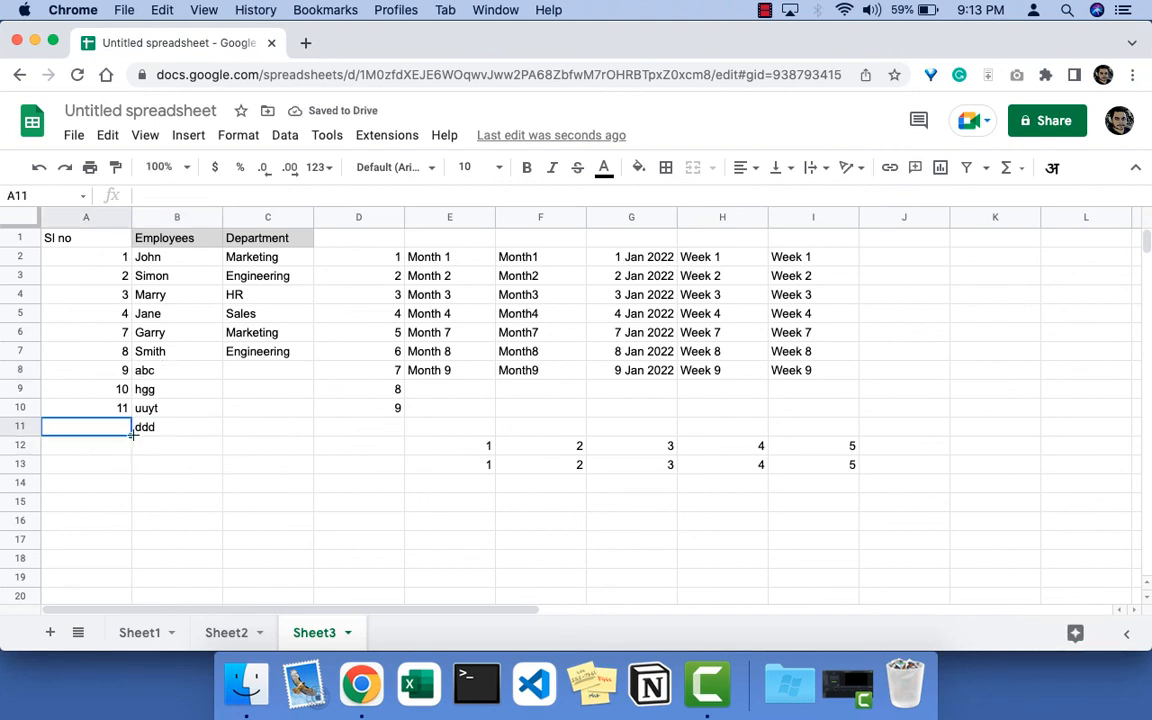
{"action": "left_click", "coordinate": [174, 433]}
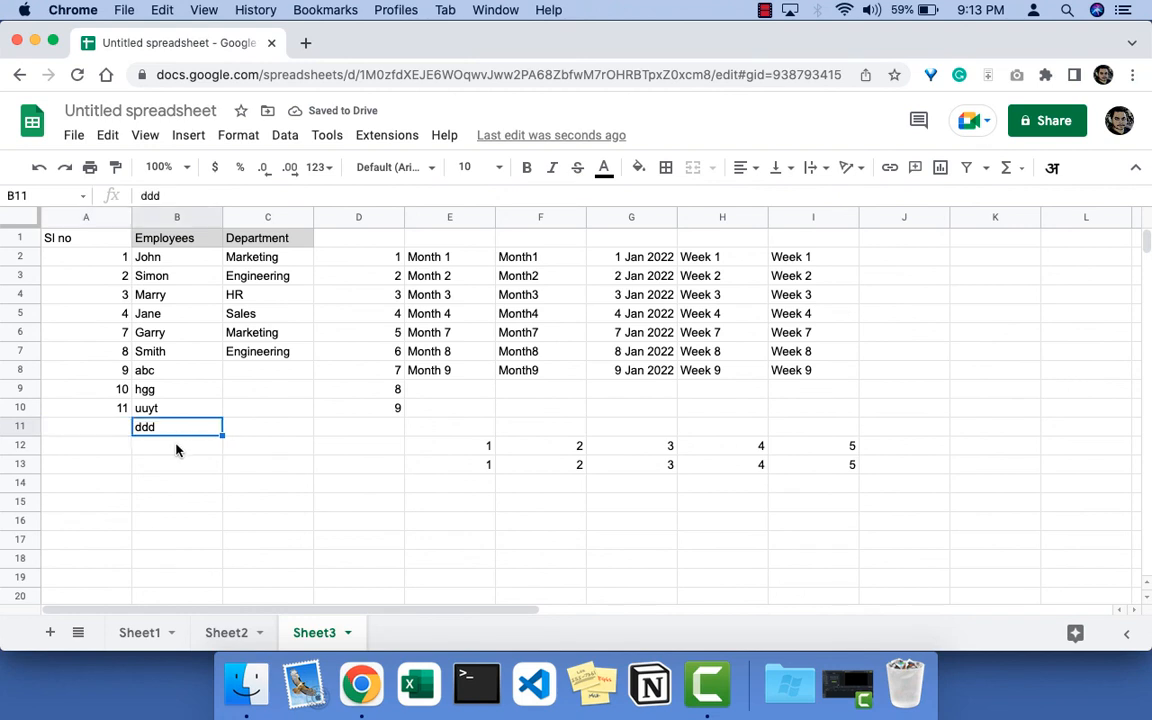